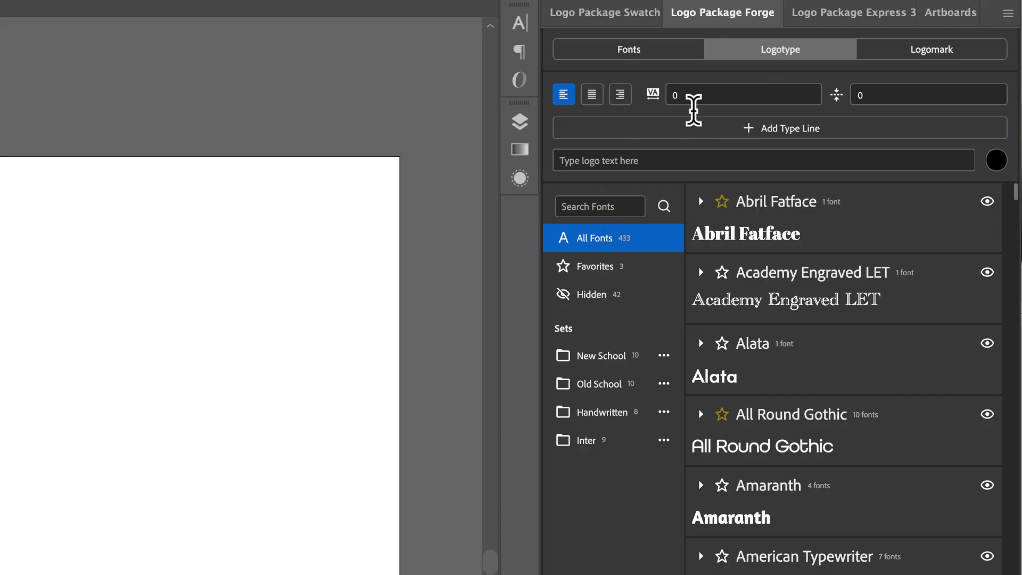
Add a second type line, enter 'play' and 'station', and target the play line
click(668, 159)
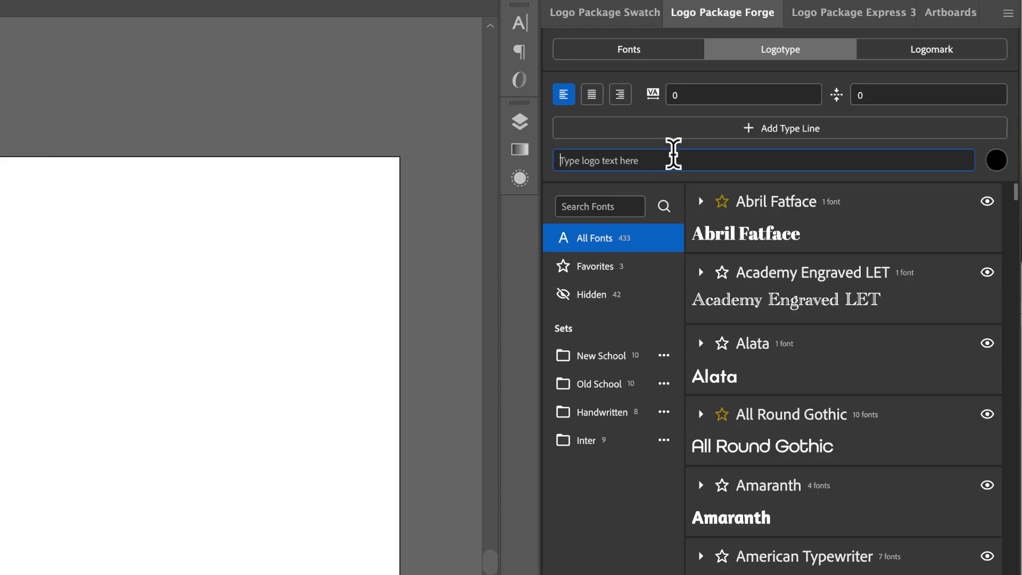
click(737, 130)
click(673, 160)
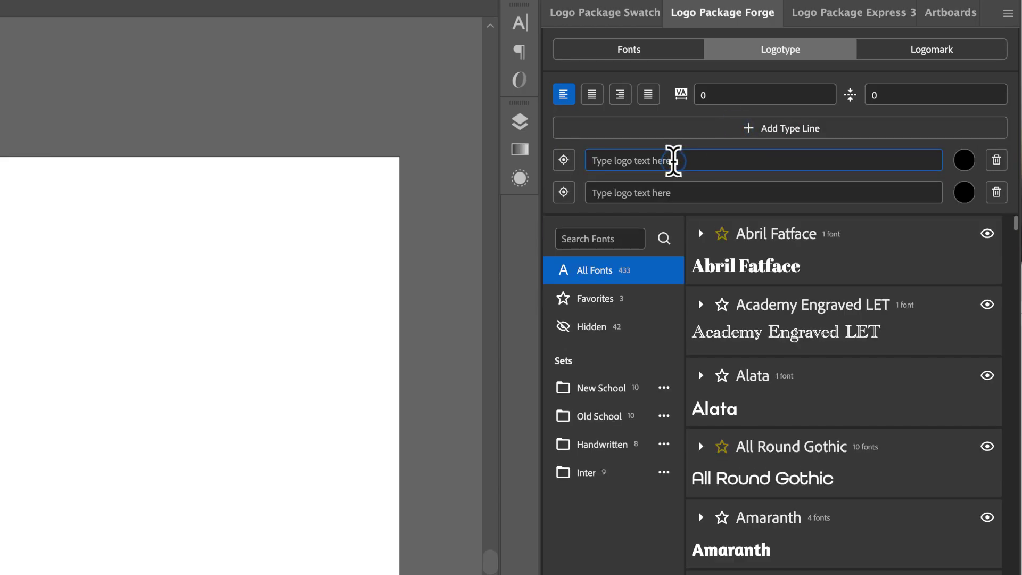
text(play)
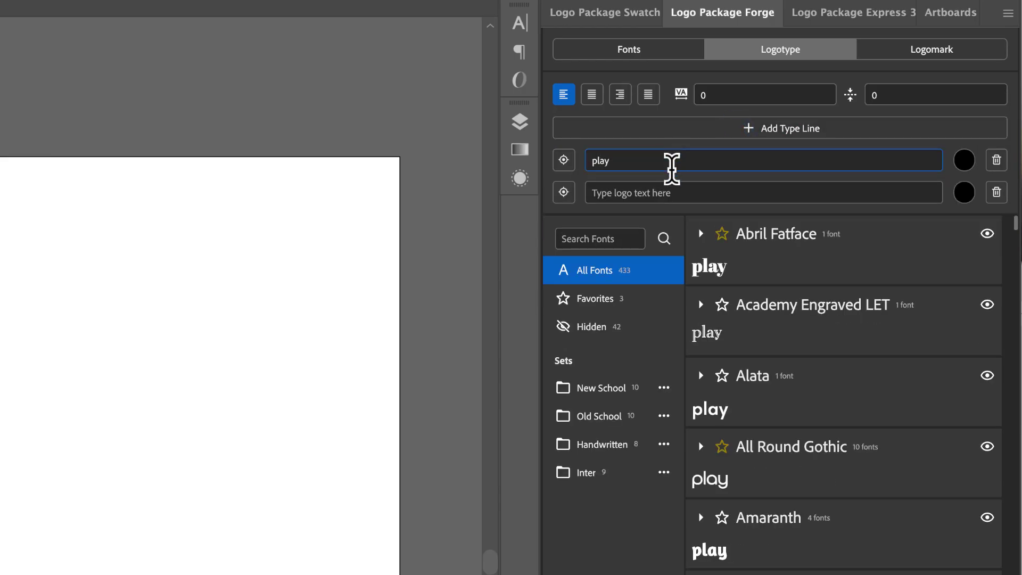
click(670, 192)
text(station)
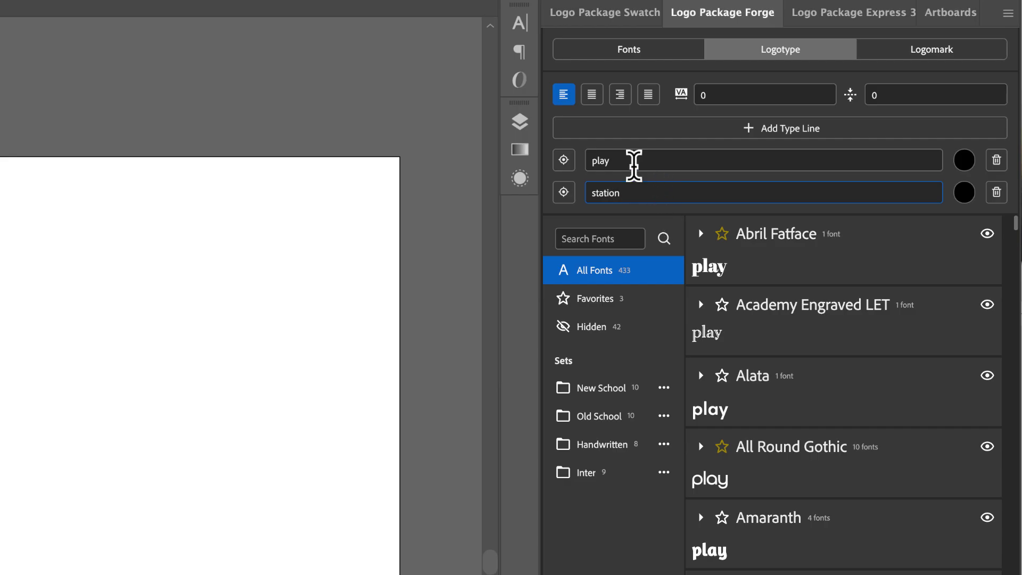
click(550, 114)
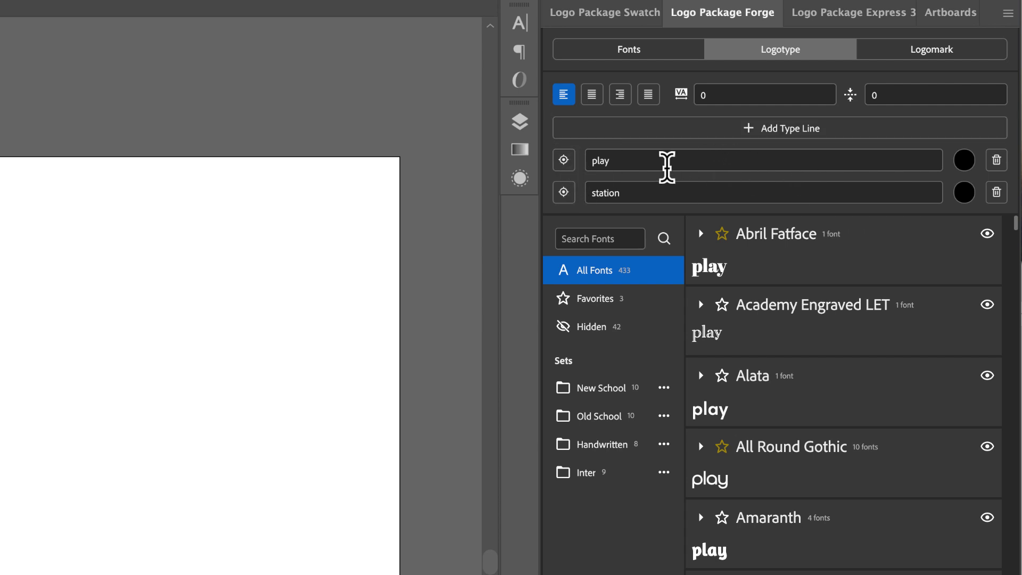
click(650, 160)
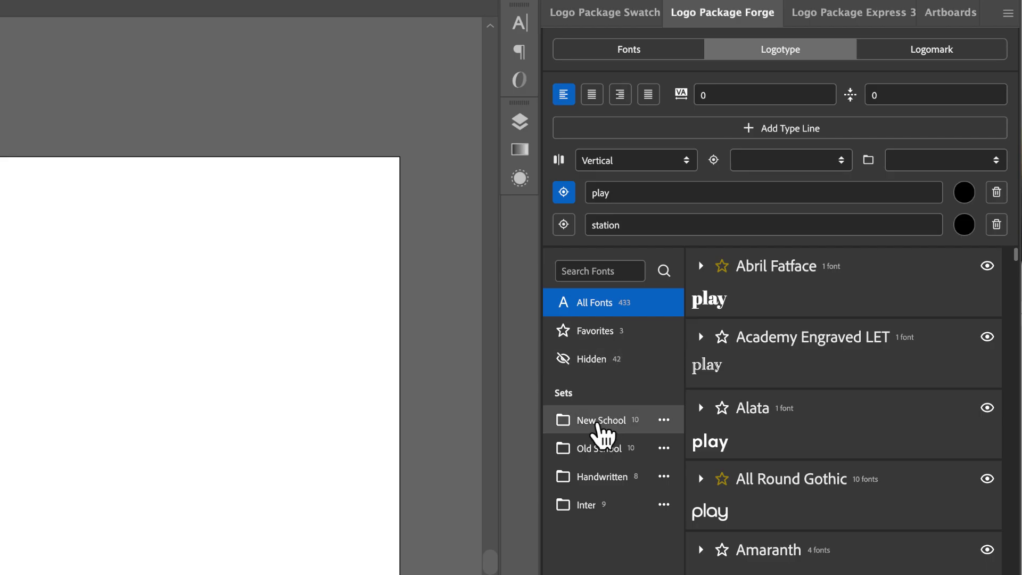
Set play to Times New Roman Regular from Old School and pair it with the New School set
click(598, 451)
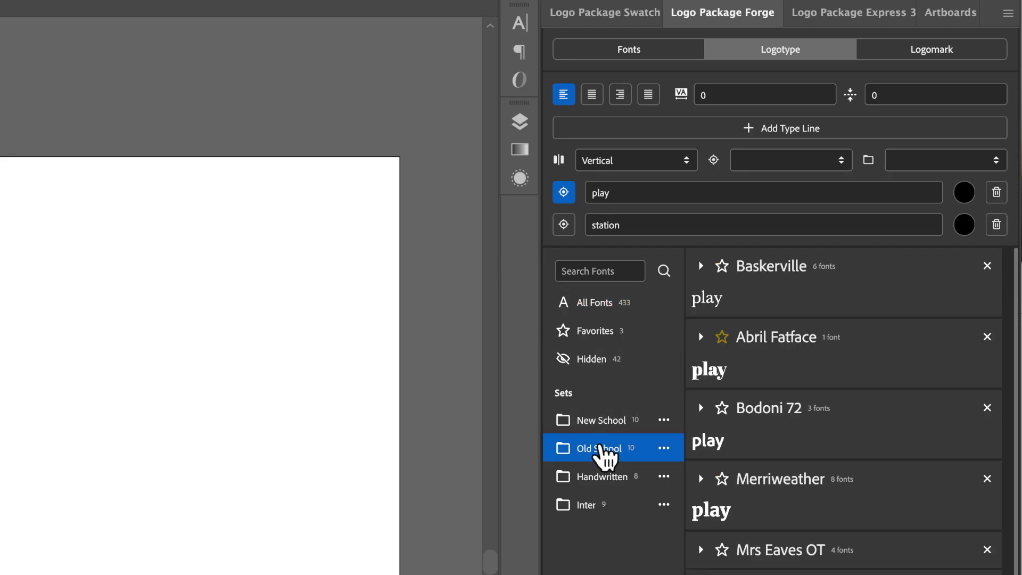
click(828, 160)
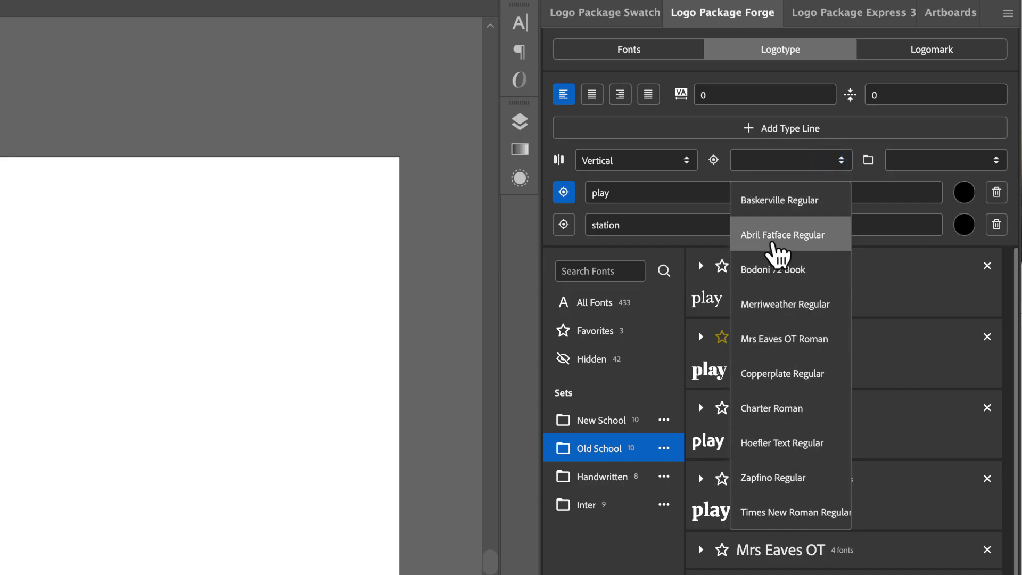
click(772, 511)
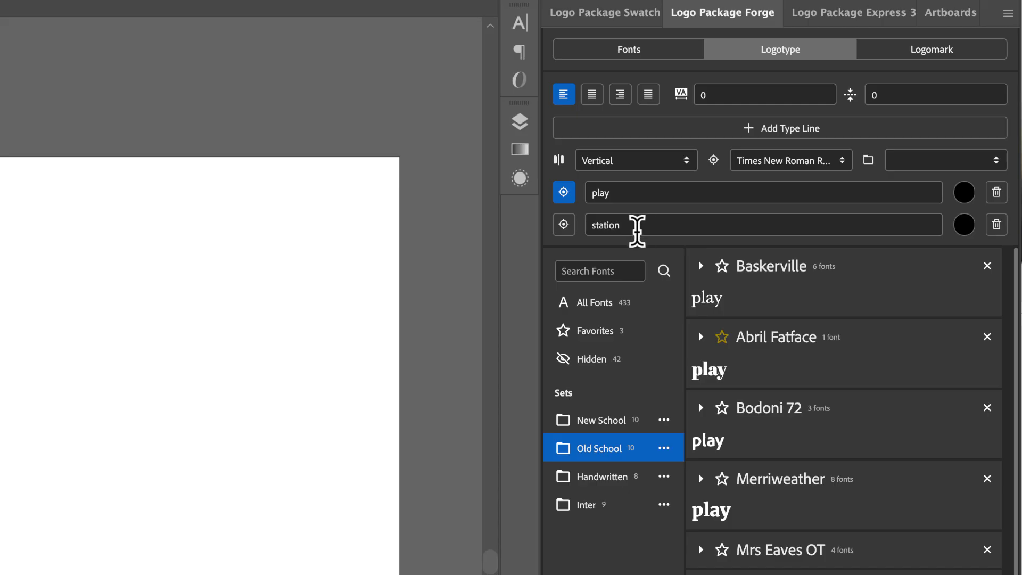
click(957, 159)
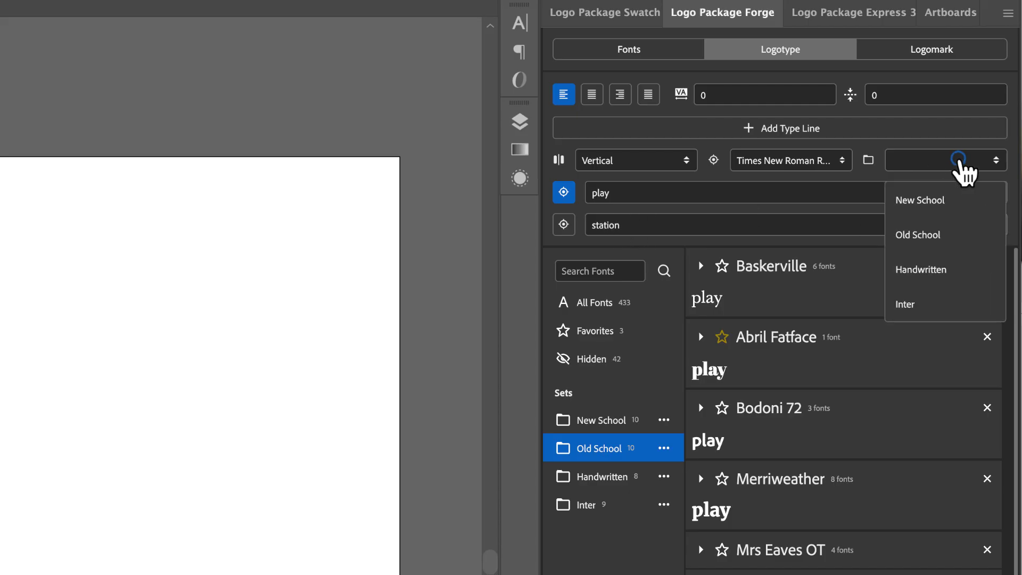
click(956, 209)
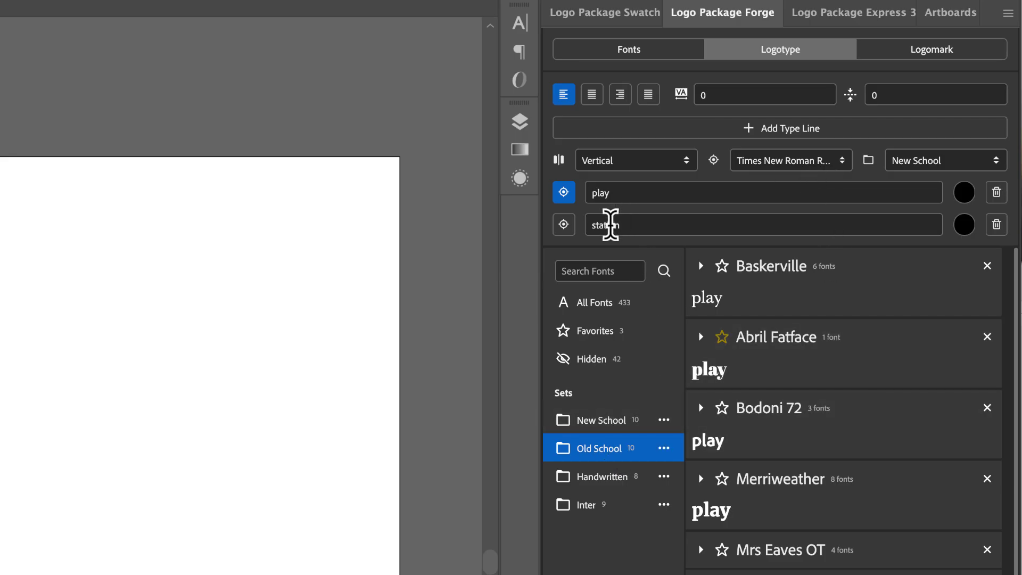
click(612, 421)
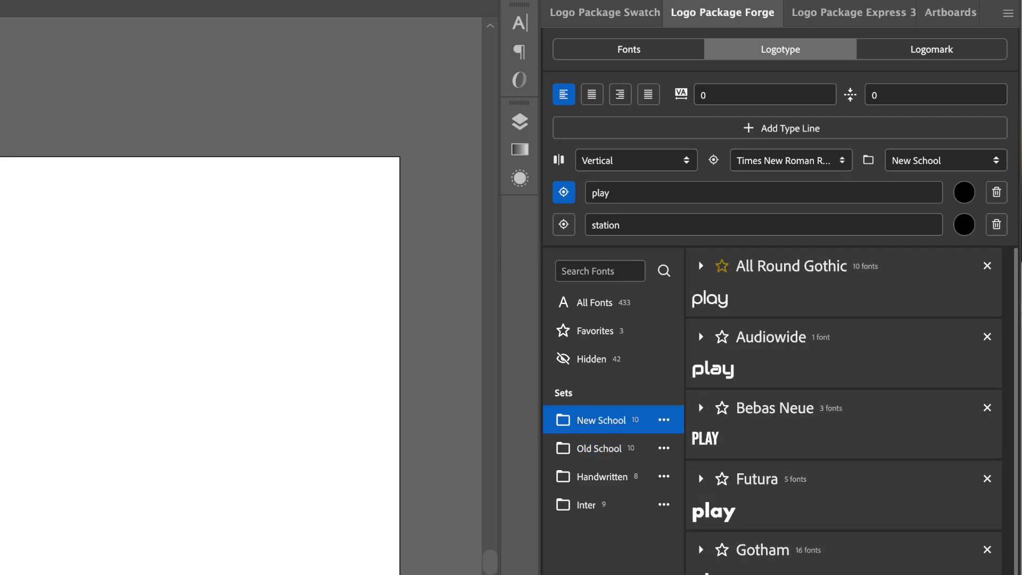
Switch the line orientation to Horizontal so play and station sit side by side
click(674, 158)
click(626, 202)
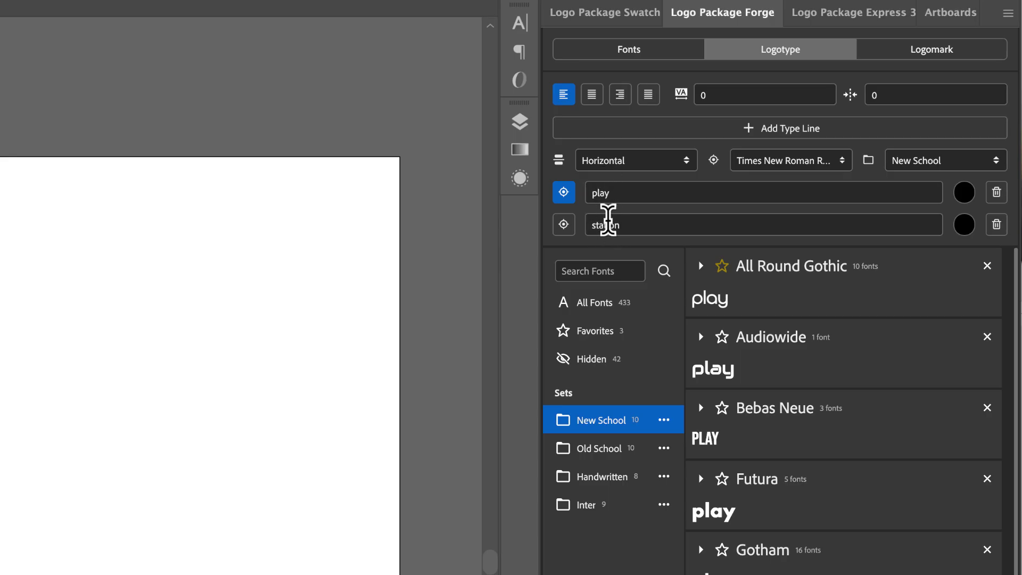
click(878, 95)
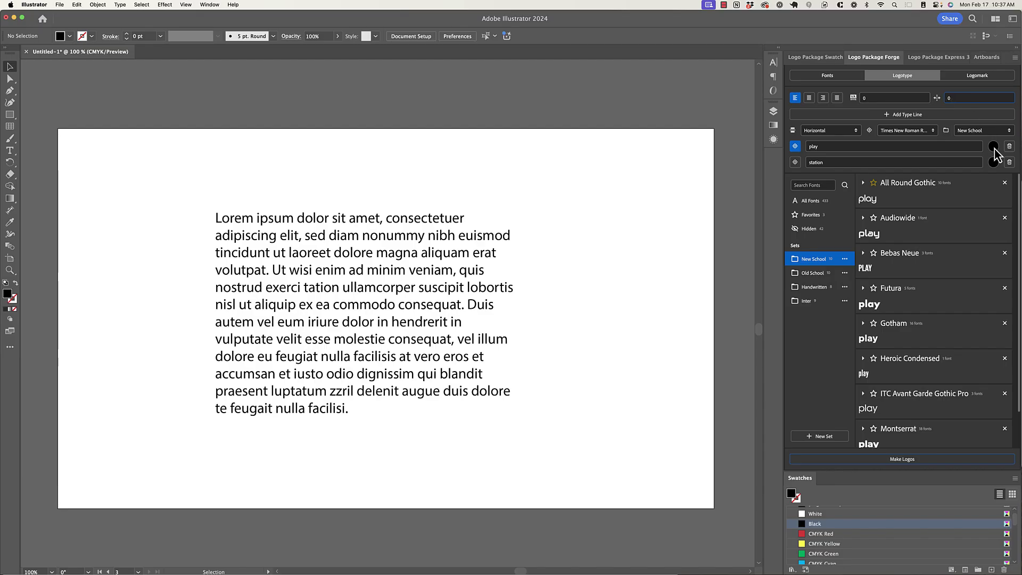
Colour the play line blue with hex 3470CC
click(993, 148)
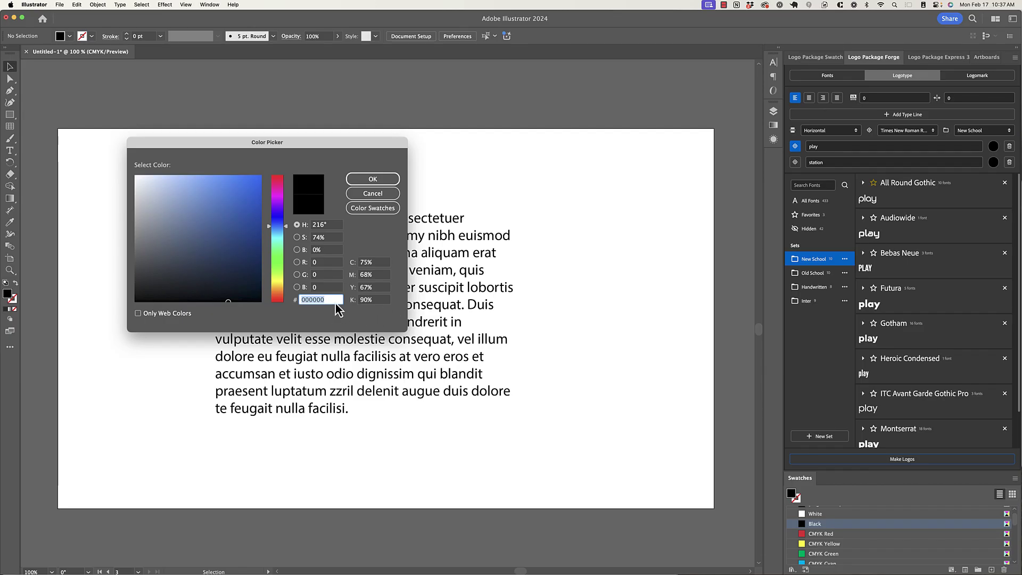
text(3470CC)
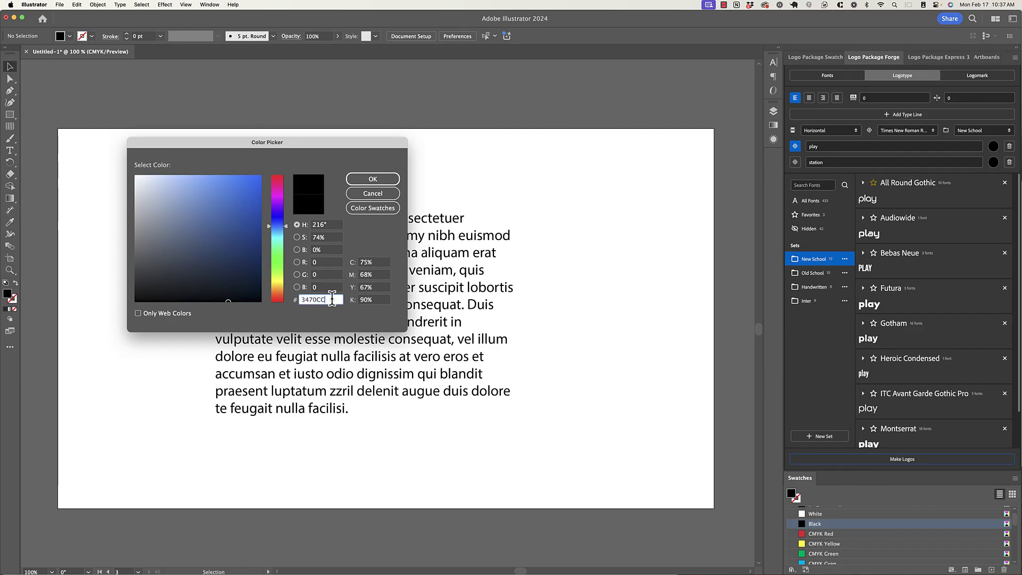
key(Tab)
click(375, 179)
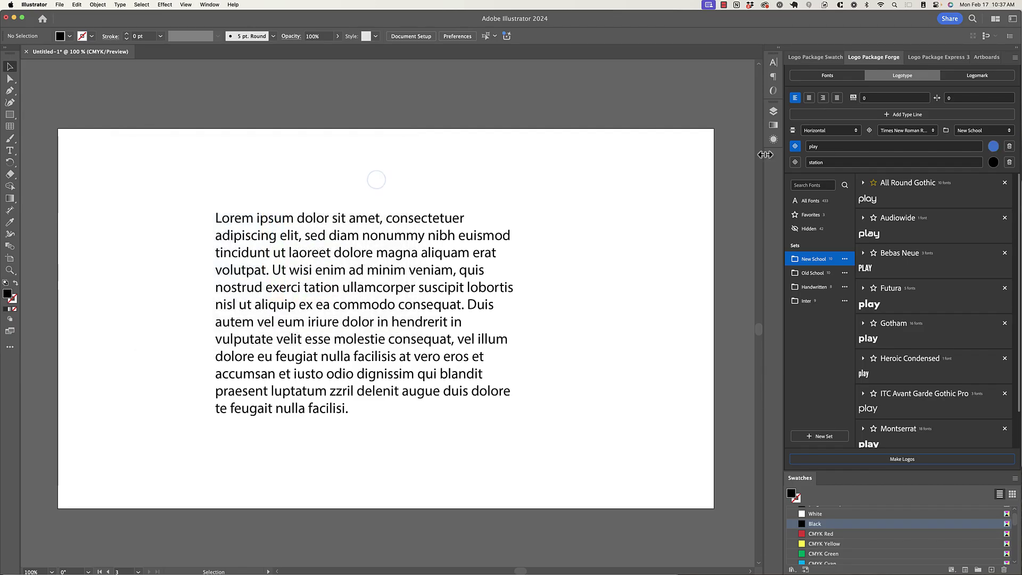
click(896, 460)
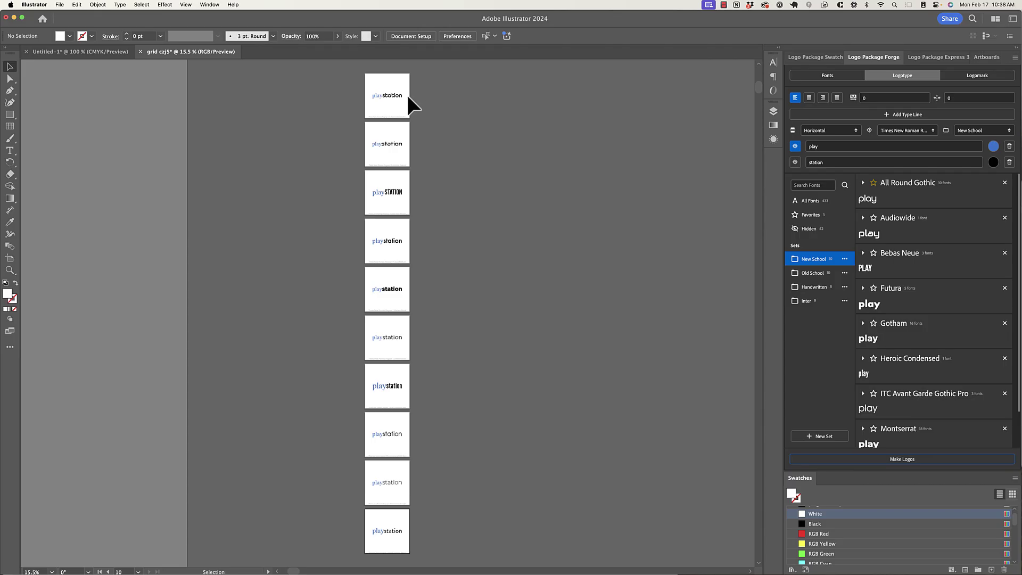
scroll(407, 94, up, 5)
drag(441, 155, 453, 205)
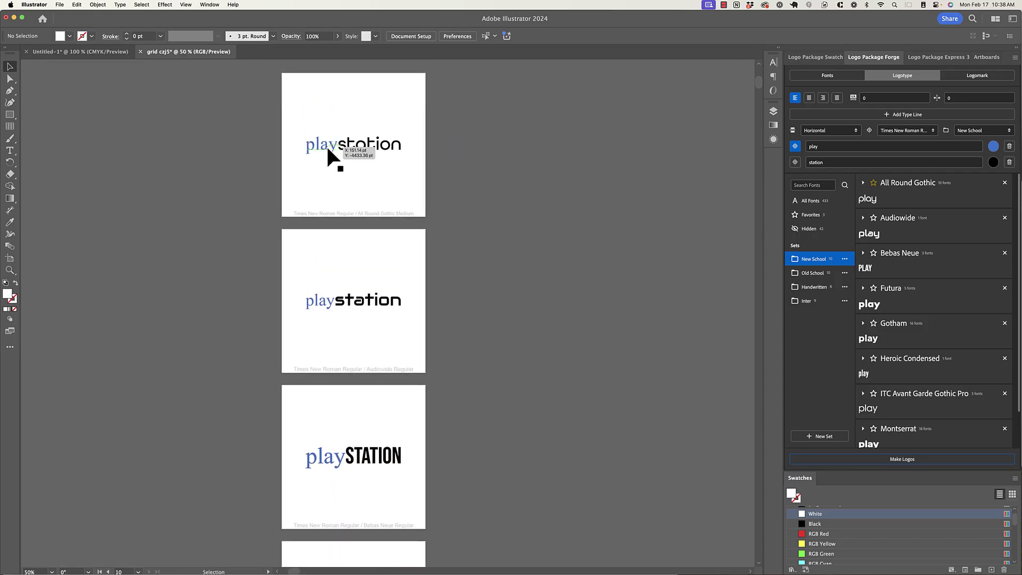
scroll(320, 179, down, 1)
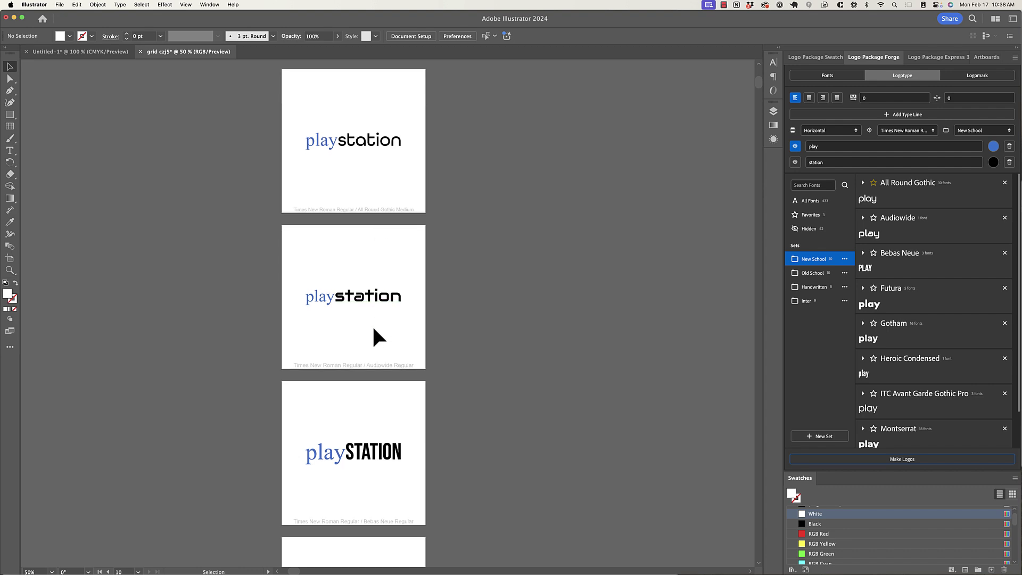
scroll(365, 348, down, 5)
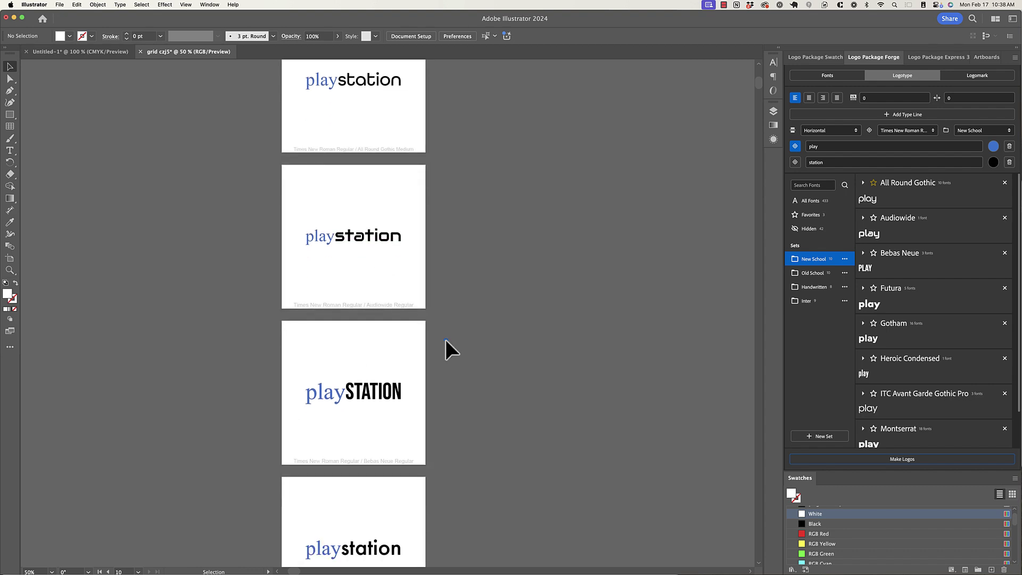
scroll(446, 341, down, 10)
drag(456, 335, 445, 226)
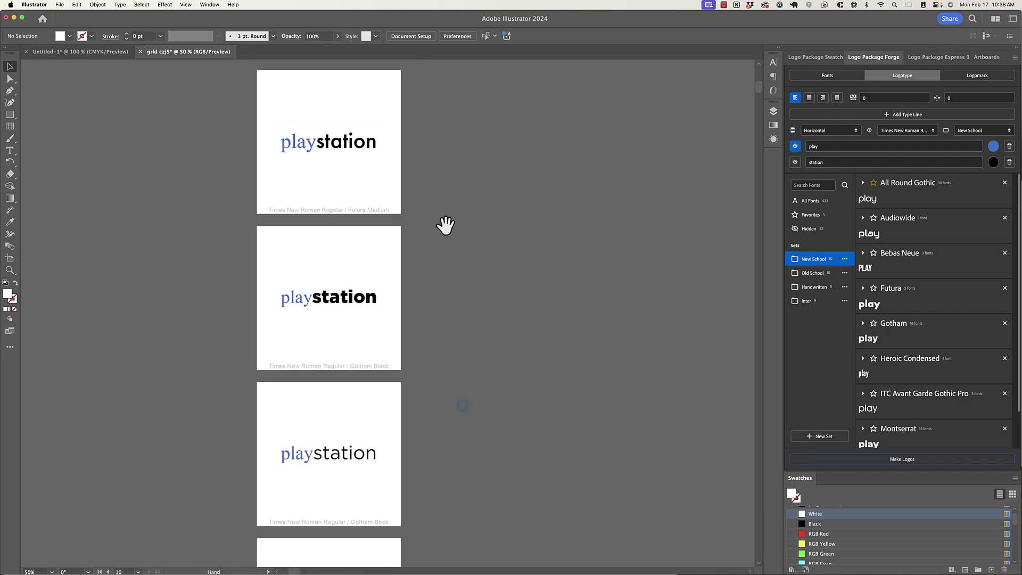
drag(449, 393, 449, 235)
drag(447, 457, 440, 292)
drag(447, 389, 449, 261)
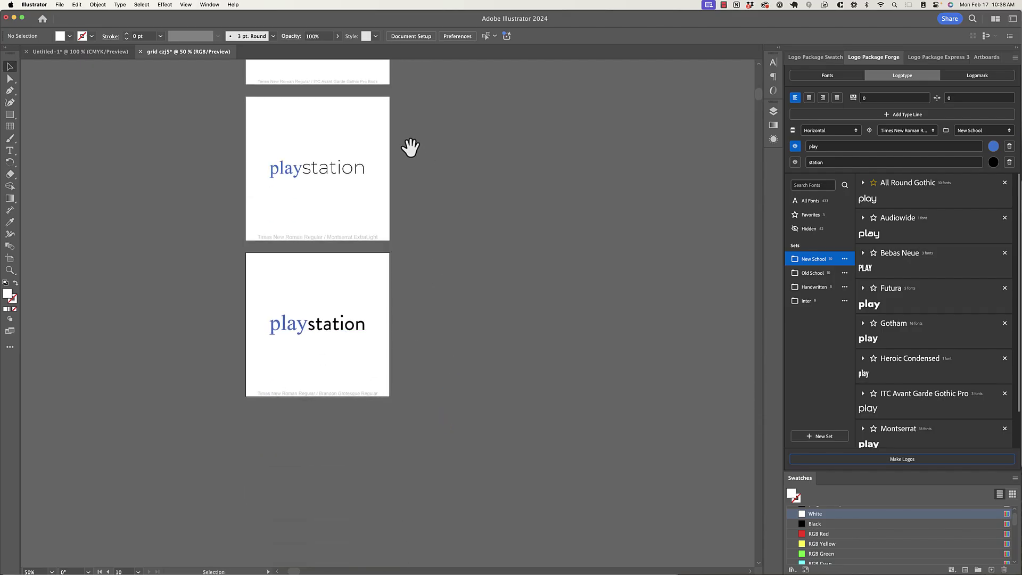
drag(407, 144, 429, 385)
drag(440, 111, 446, 367)
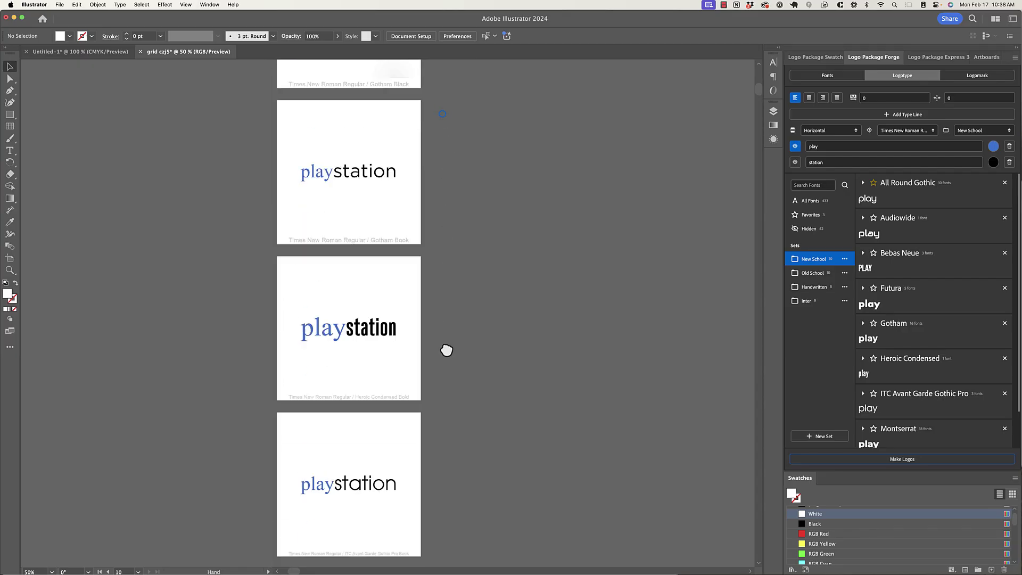
drag(460, 127, 460, 436)
drag(458, 166, 450, 319)
key(a)
click(385, 272)
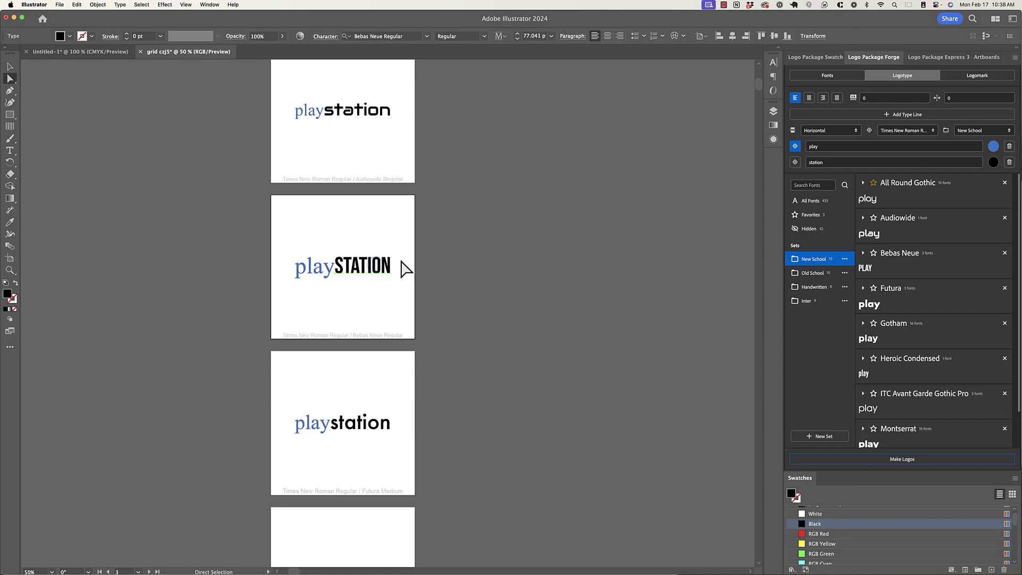
key(v)
drag(392, 258, 386, 262)
click(460, 255)
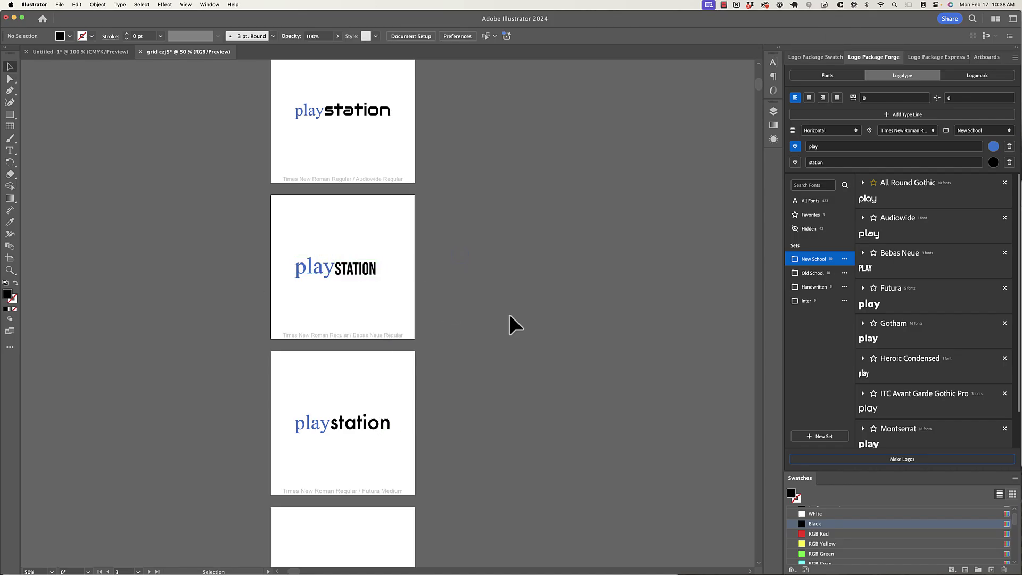
key(super+z)
scroll(468, 326, up, 5)
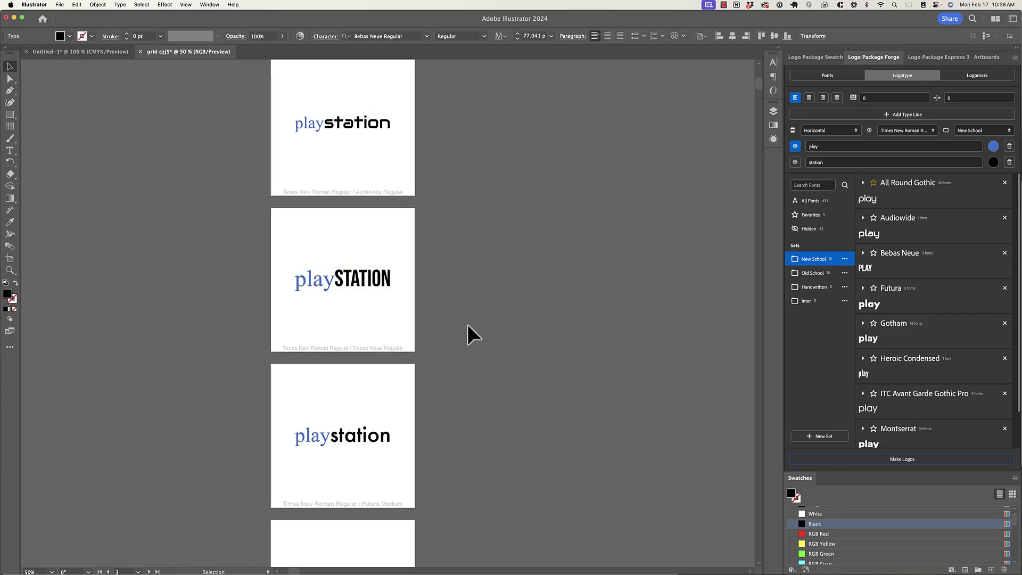
click(472, 184)
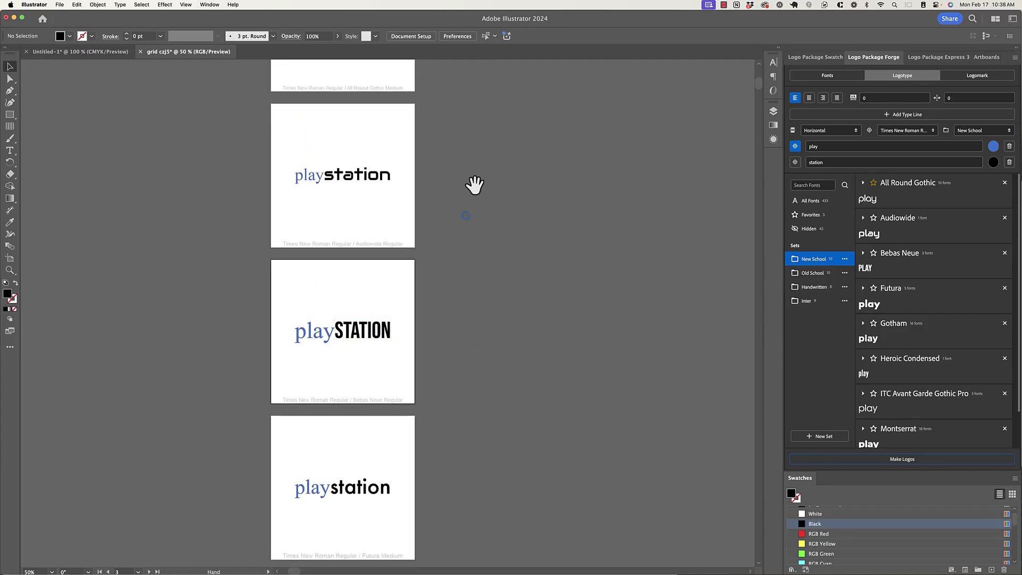
drag(472, 184, 495, 418)
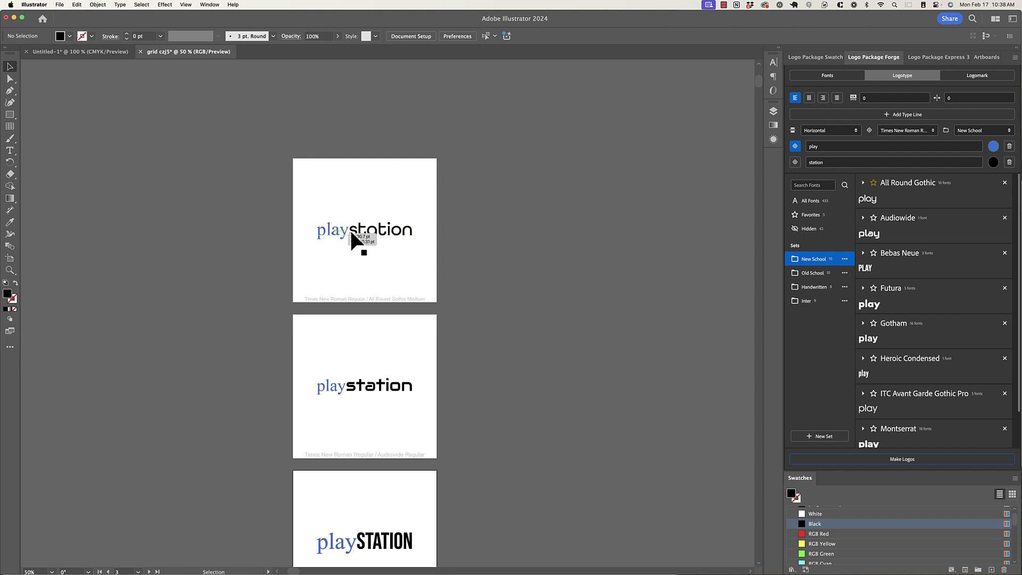
scroll(361, 229, up, 2)
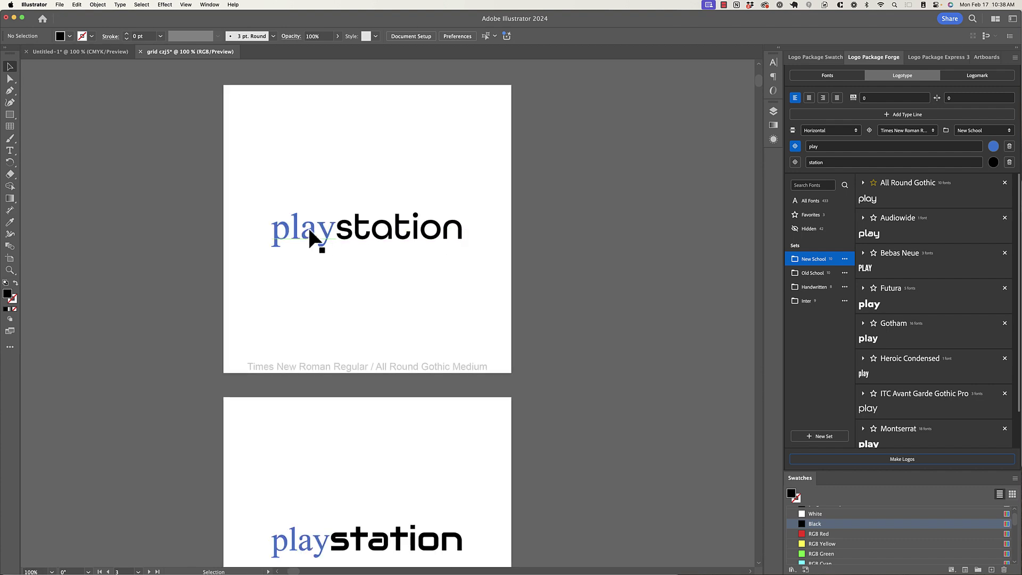
scroll(562, 357, down, 1)
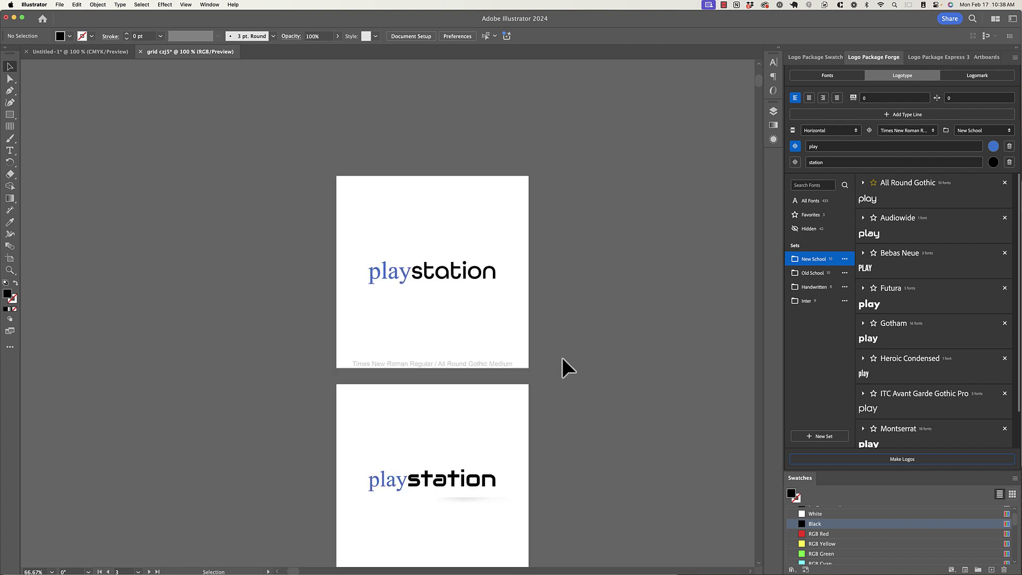
scroll(565, 388, down, 6)
scroll(532, 424, down, 10)
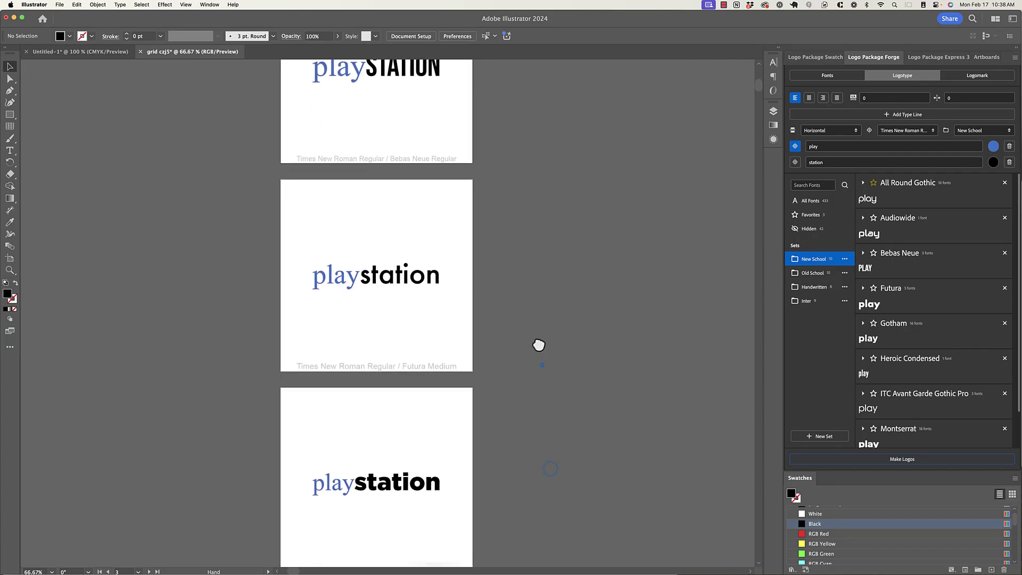
drag(525, 361, 527, 348)
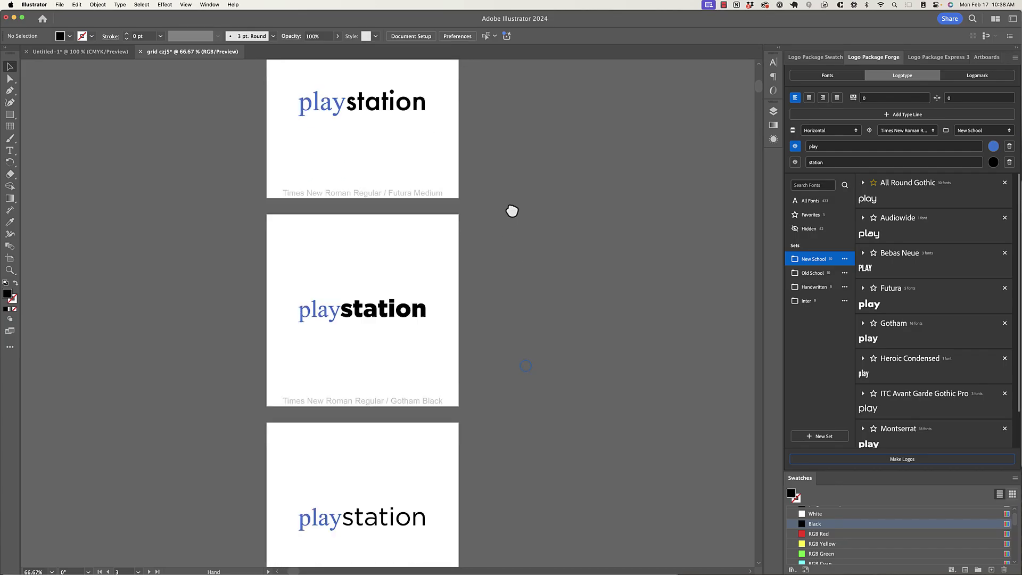
scroll(512, 211, down, 10)
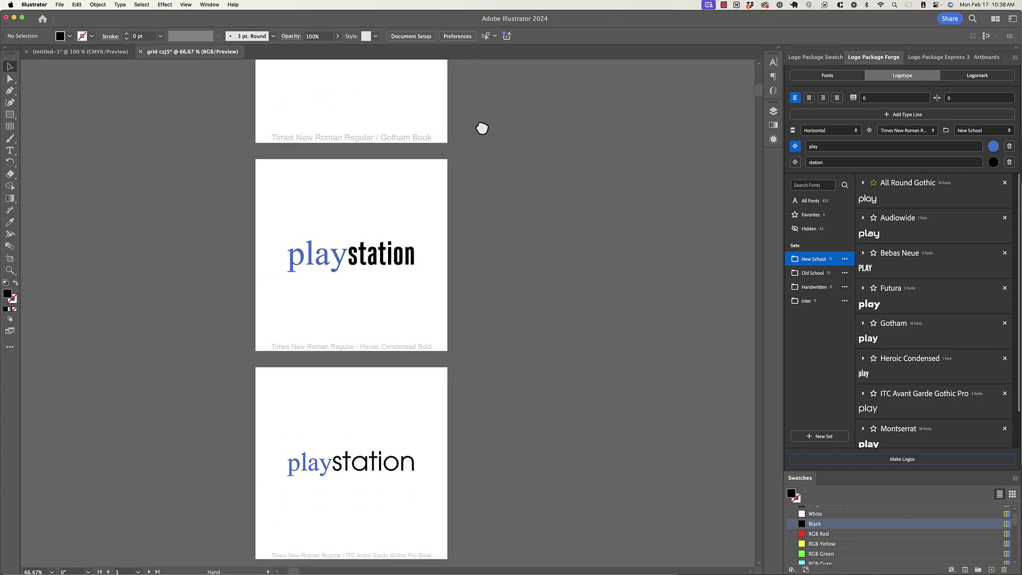
drag(482, 126, 486, 518)
drag(488, 279, 504, 476)
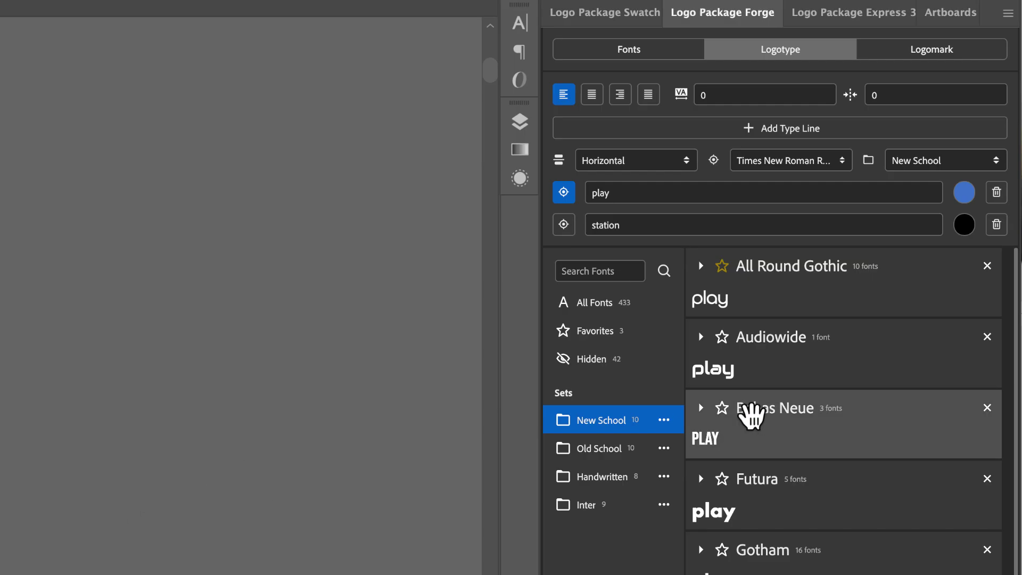
Pick Abril Fatface Regular from the Old School set for the first line
click(844, 163)
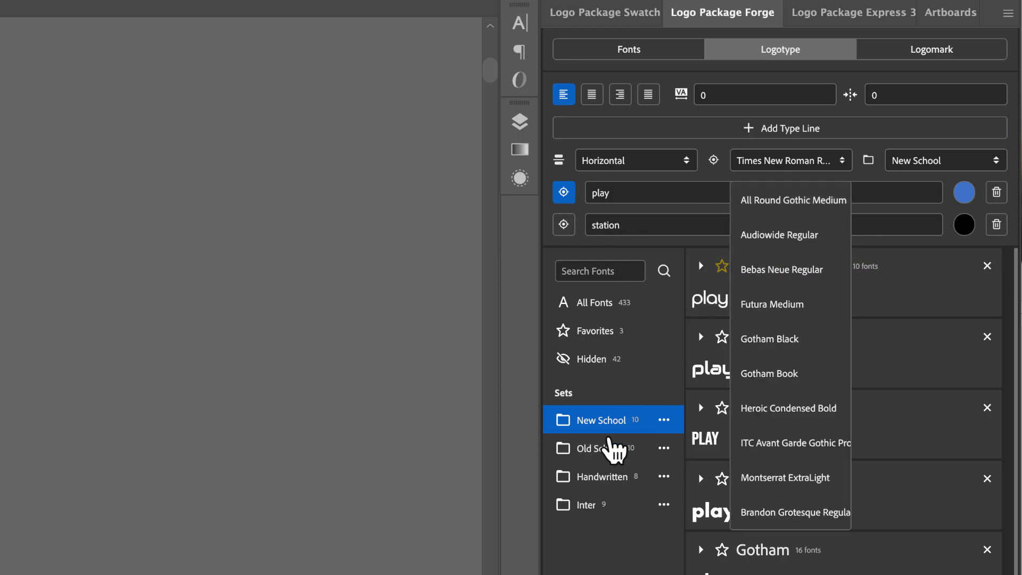
click(603, 453)
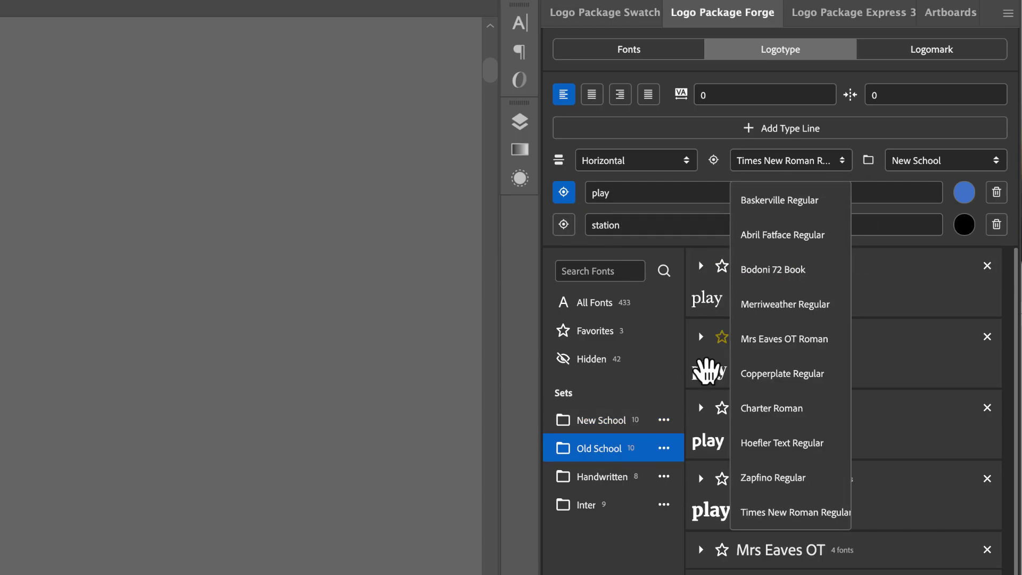
click(781, 237)
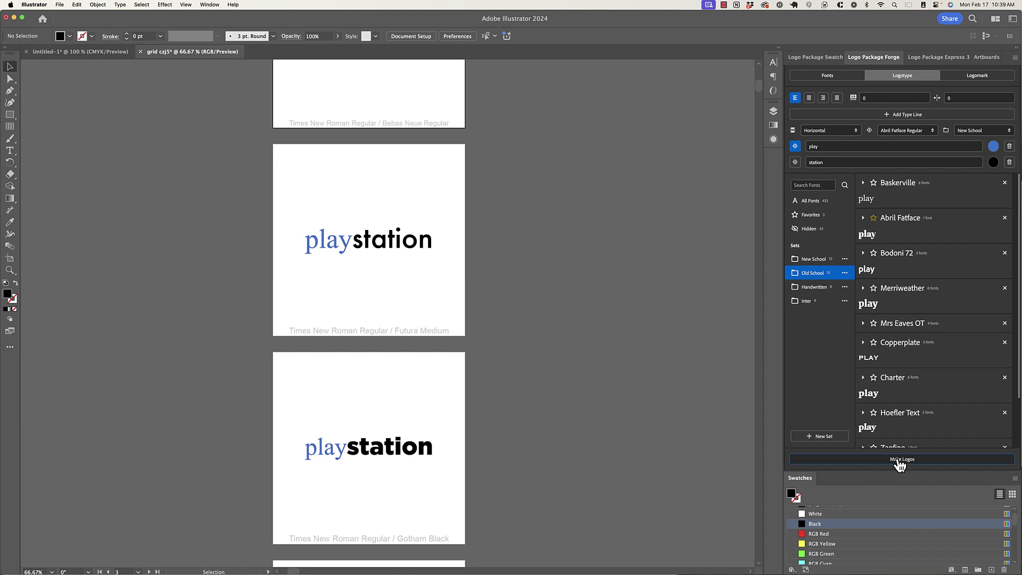
Generate logos with the Abril Fatface play line and reselect the New School set
click(900, 461)
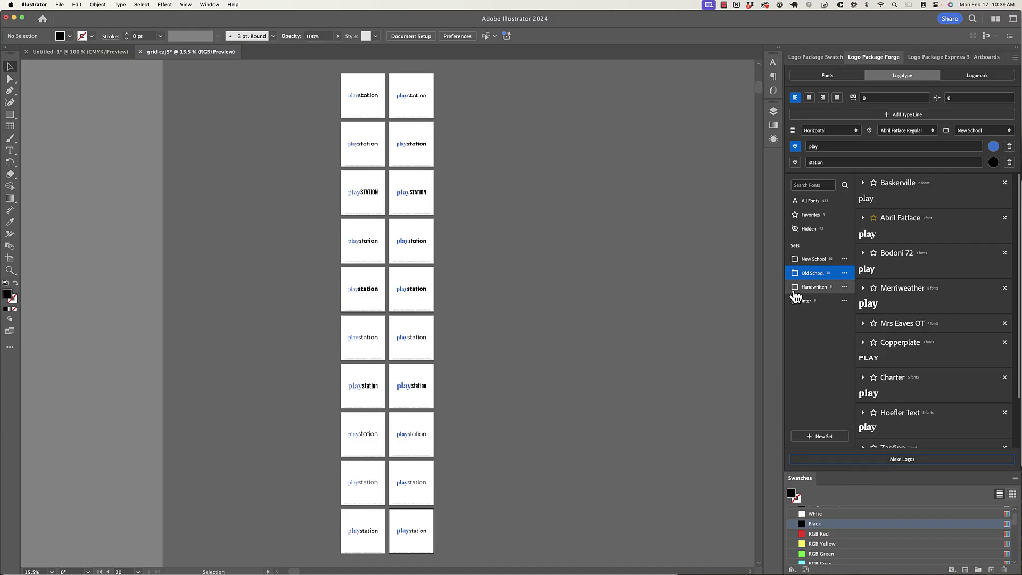
click(813, 260)
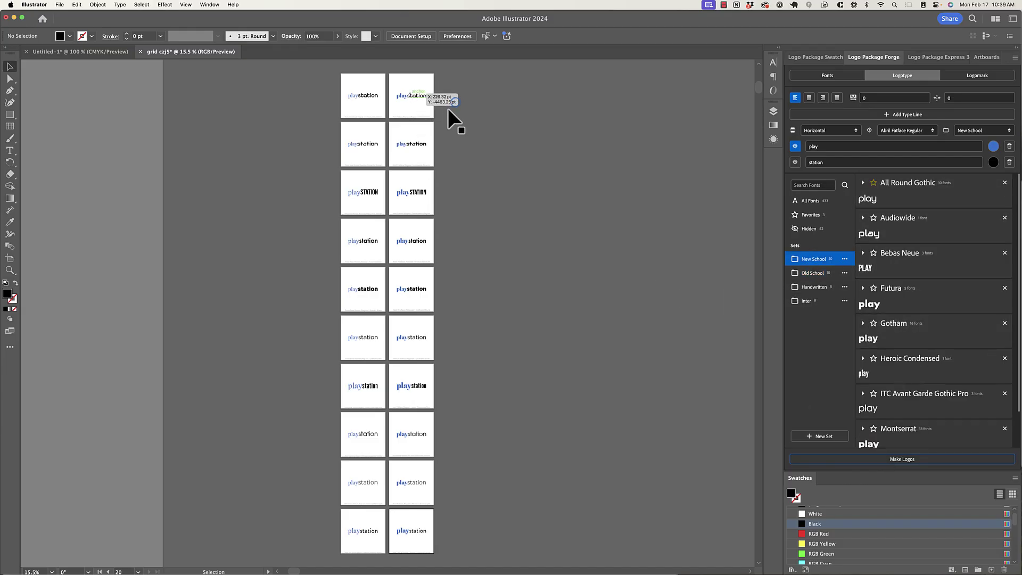
scroll(413, 100, up, 5)
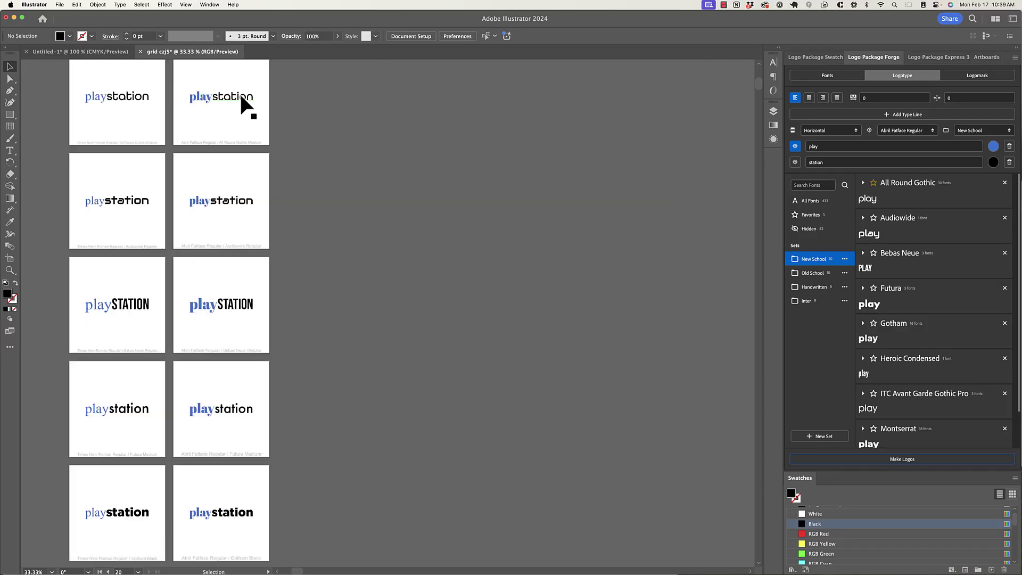
scroll(242, 101, up, 5)
scroll(256, 110, down, 5)
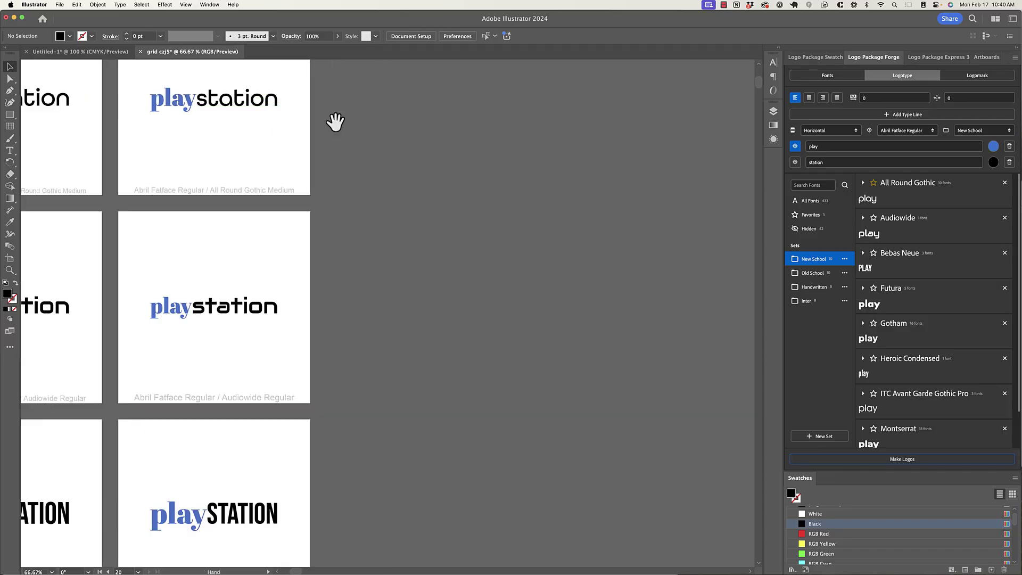
scroll(435, 177, up, 2)
Pan down the grid to compare the Futura, Gotham, Heroic Condensed and lower rows
drag(436, 177, 443, 179)
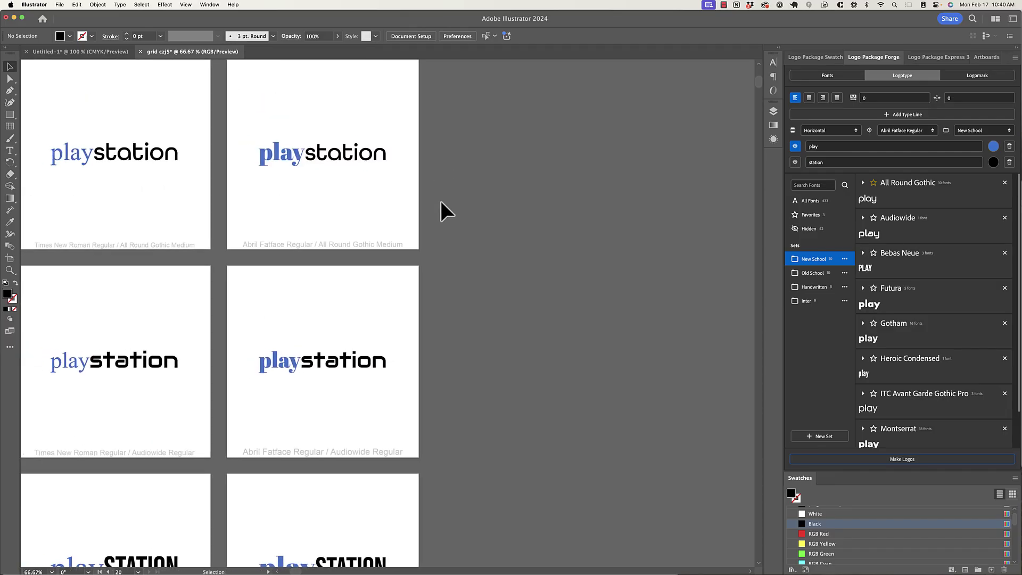
scroll(440, 200, down, 2)
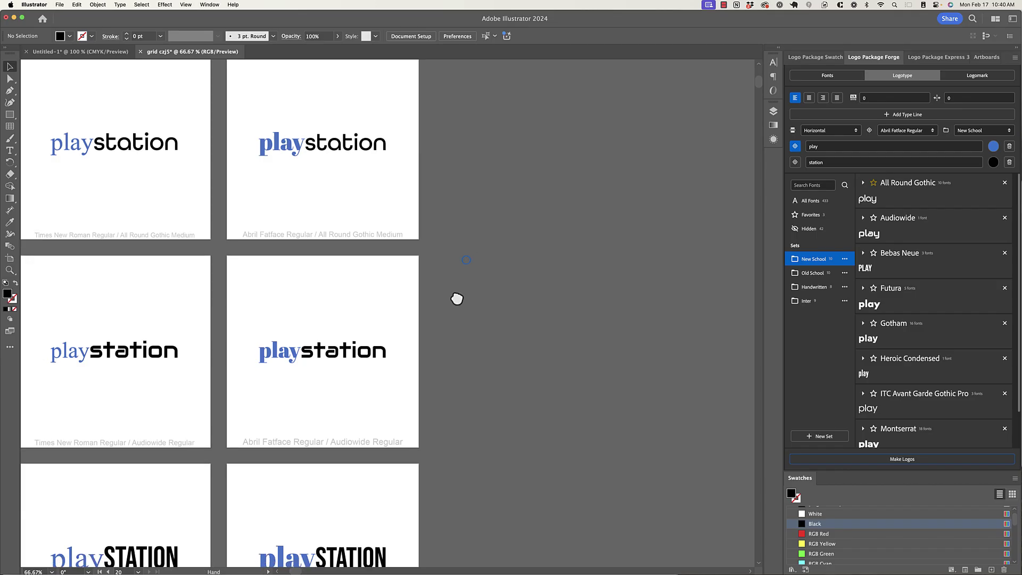
scroll(456, 297, down, 10)
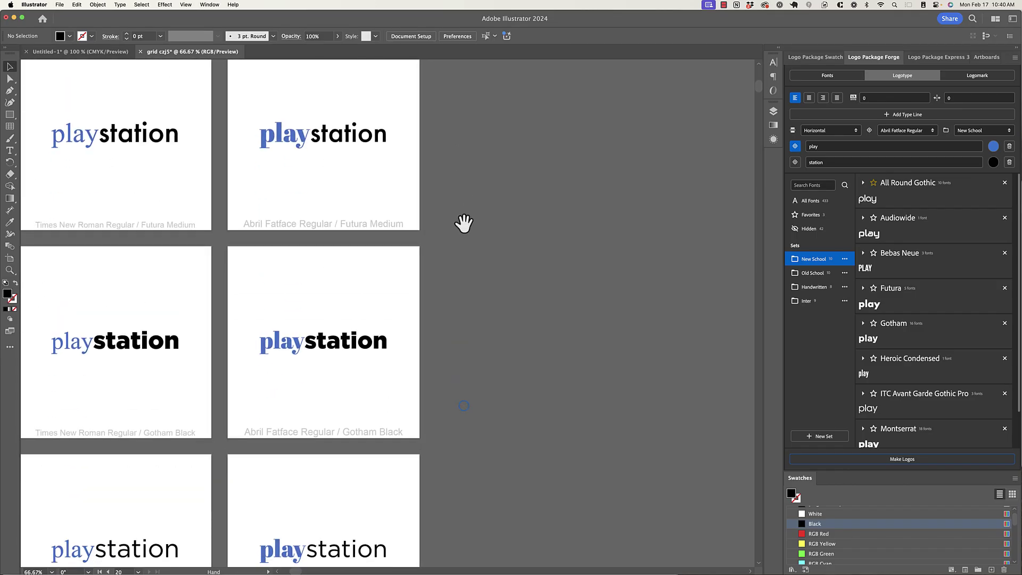
drag(464, 357, 501, 153)
key(space)
drag(497, 443, 500, 277)
drag(495, 444, 483, 245)
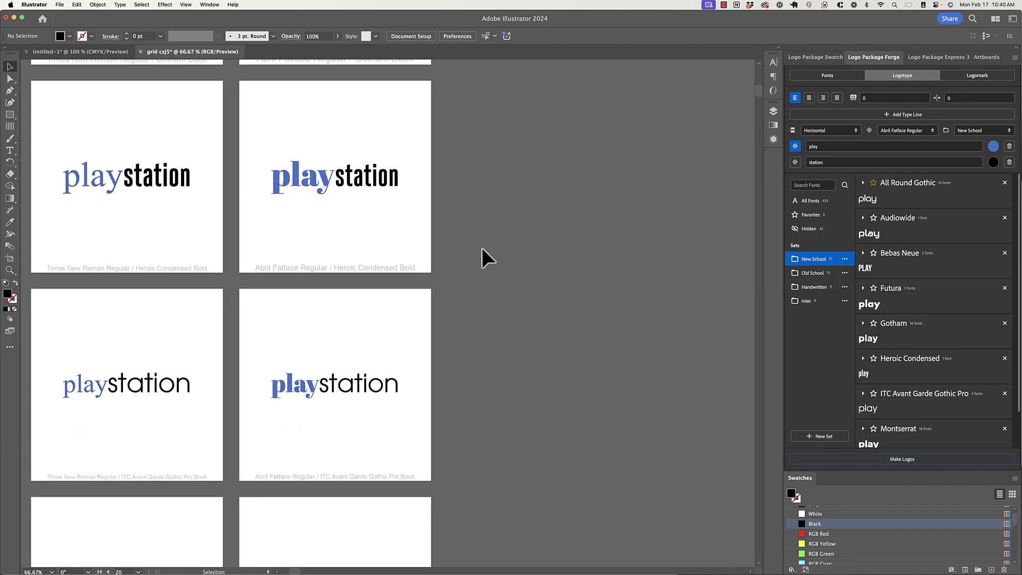
scroll(482, 250, down, 5)
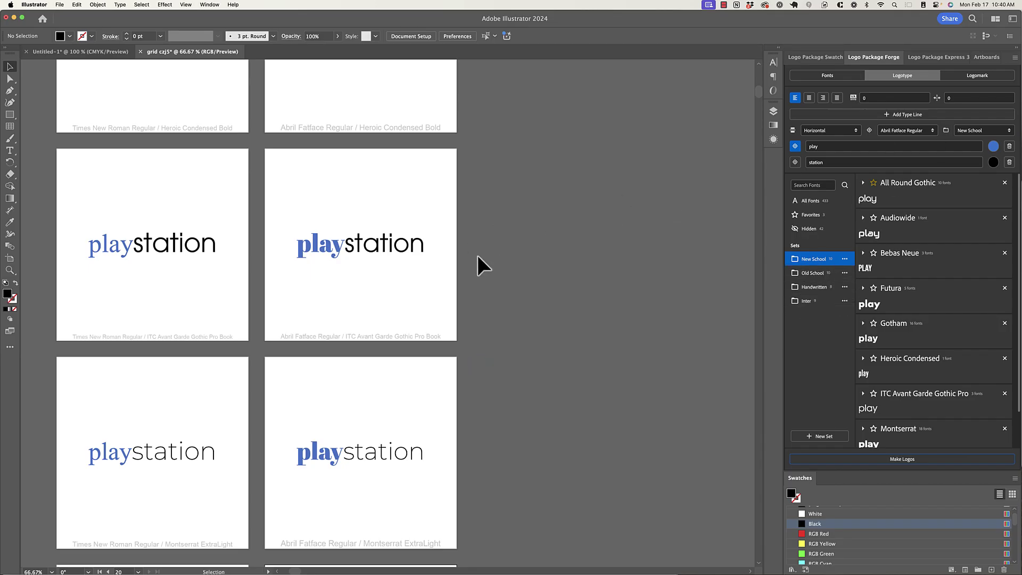
scroll(478, 255, down, 2)
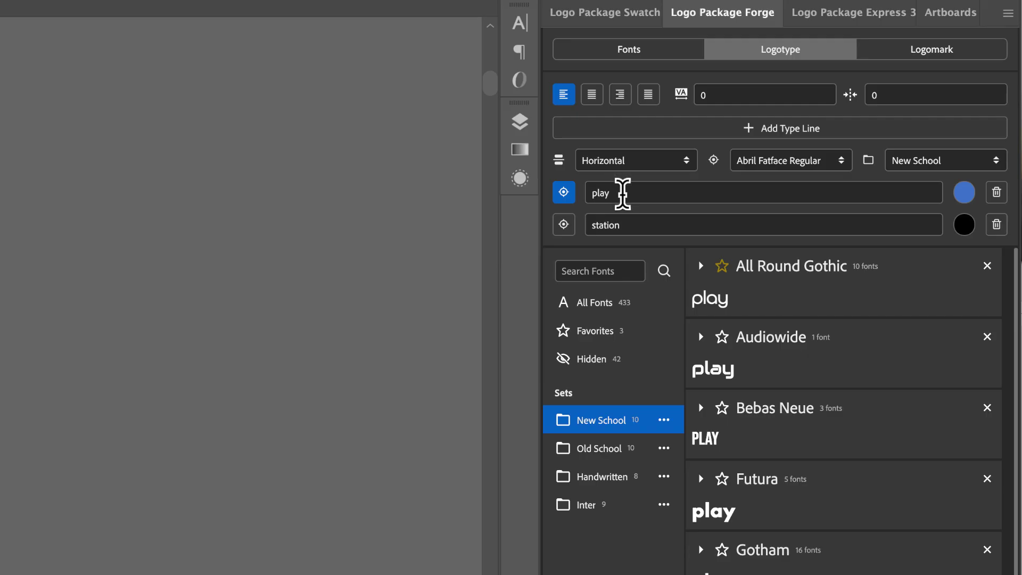
Retype the logotype lines in capitals as PLAY and STATION
click(585, 193)
drag(598, 190, 692, 187)
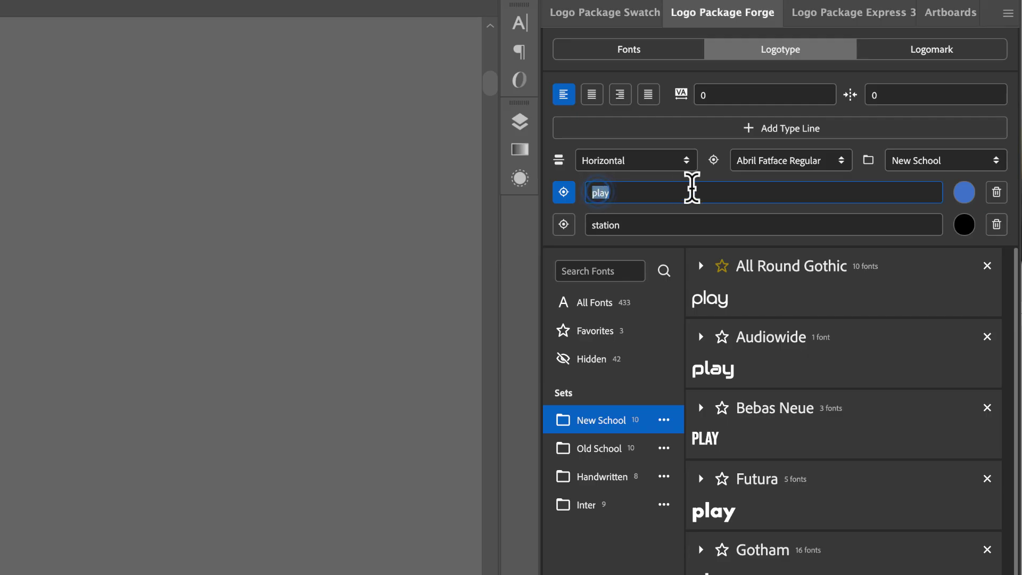
text(PLAY)
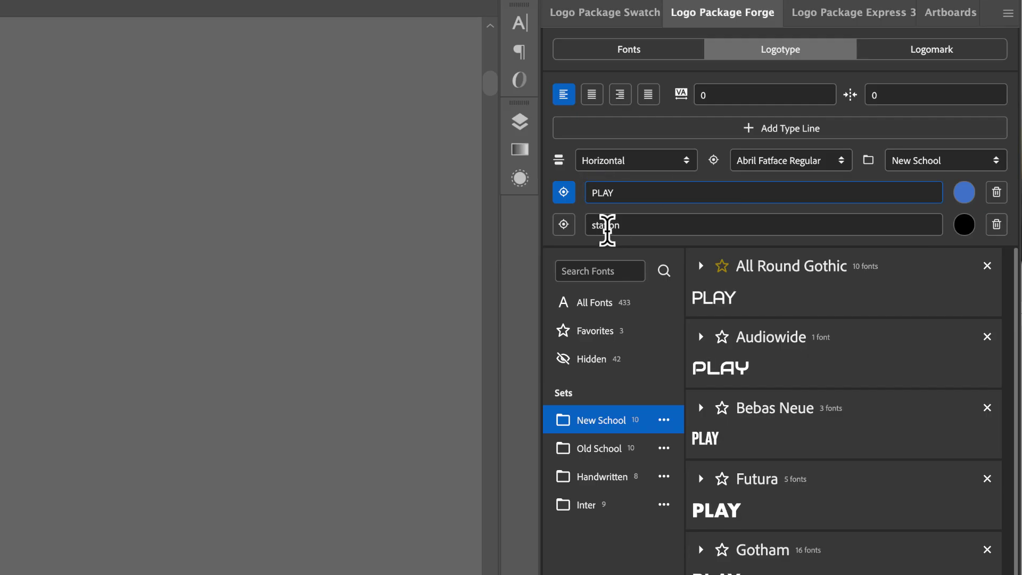
click(607, 225)
double_click(607, 224)
text(STATION)
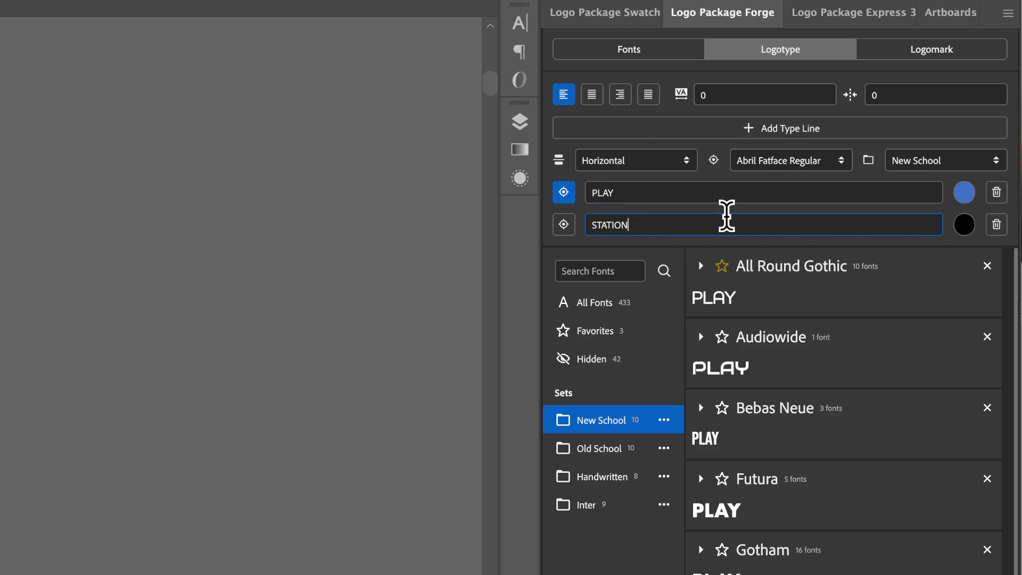
key(Return)
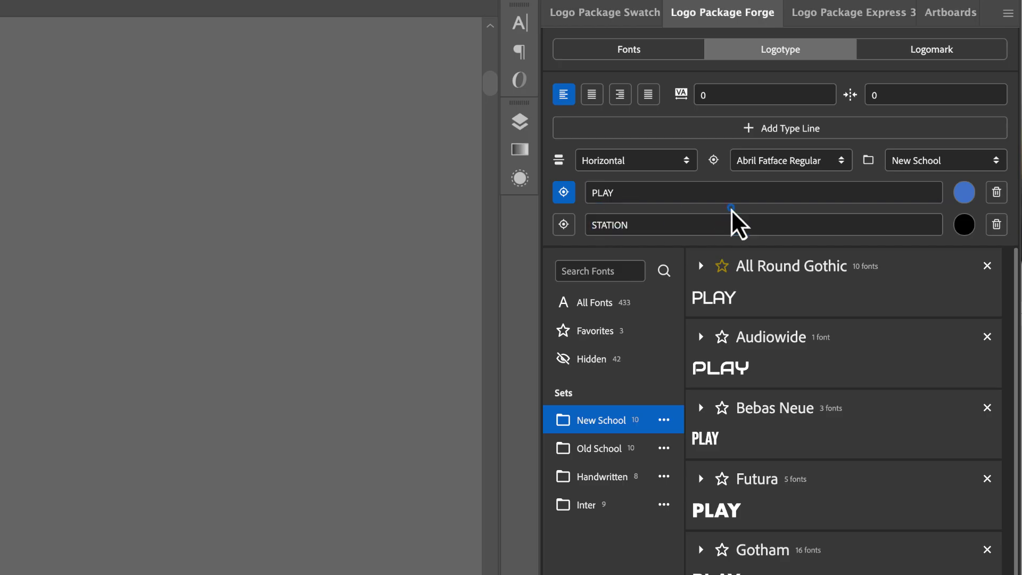
Colour the PLAY line pure black (000000)
click(963, 195)
click(133, 295)
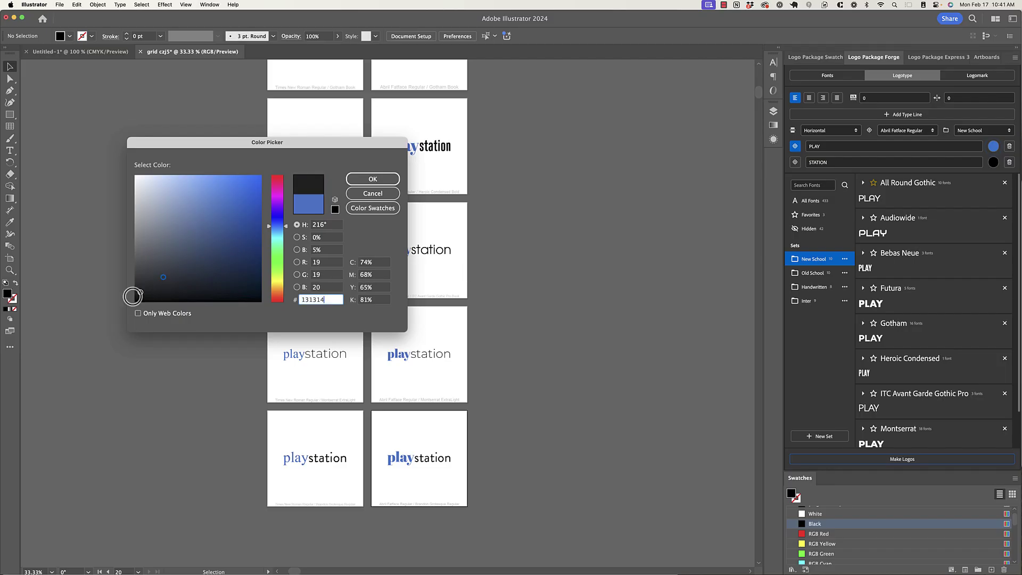
drag(133, 296, 129, 301)
click(362, 180)
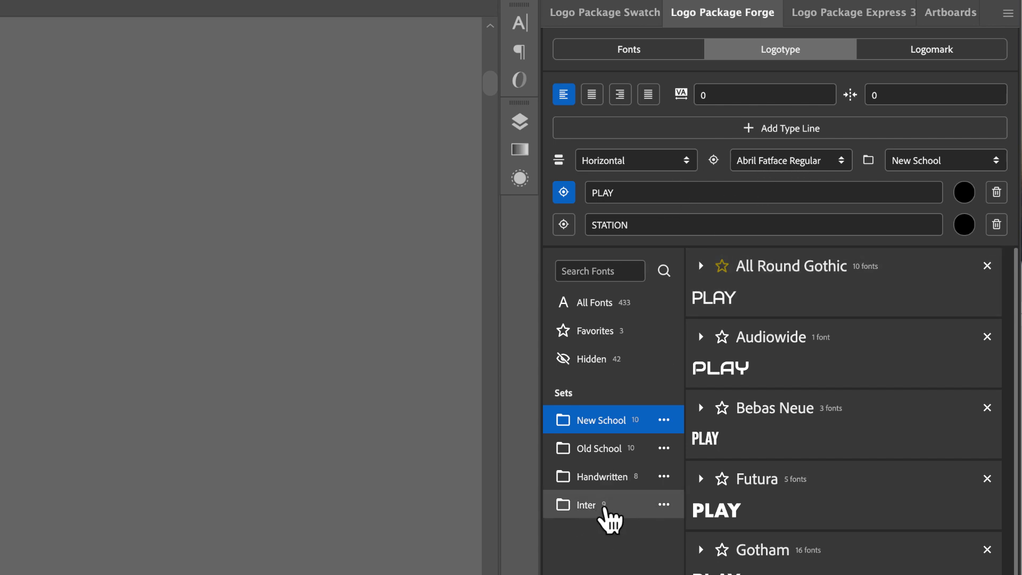
Set the PLAY line's font to Inter V Black from the Inter set
click(826, 160)
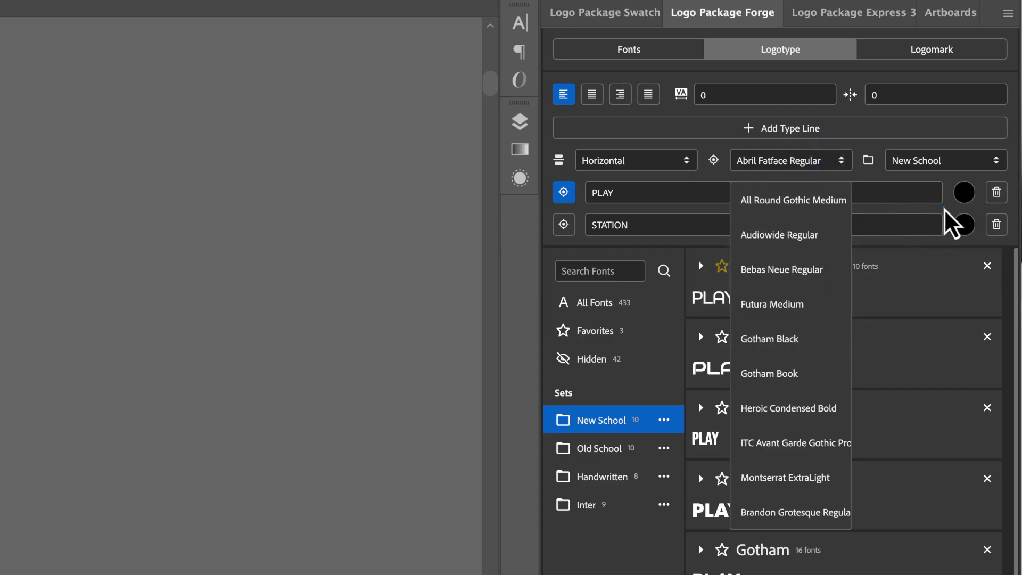
click(591, 504)
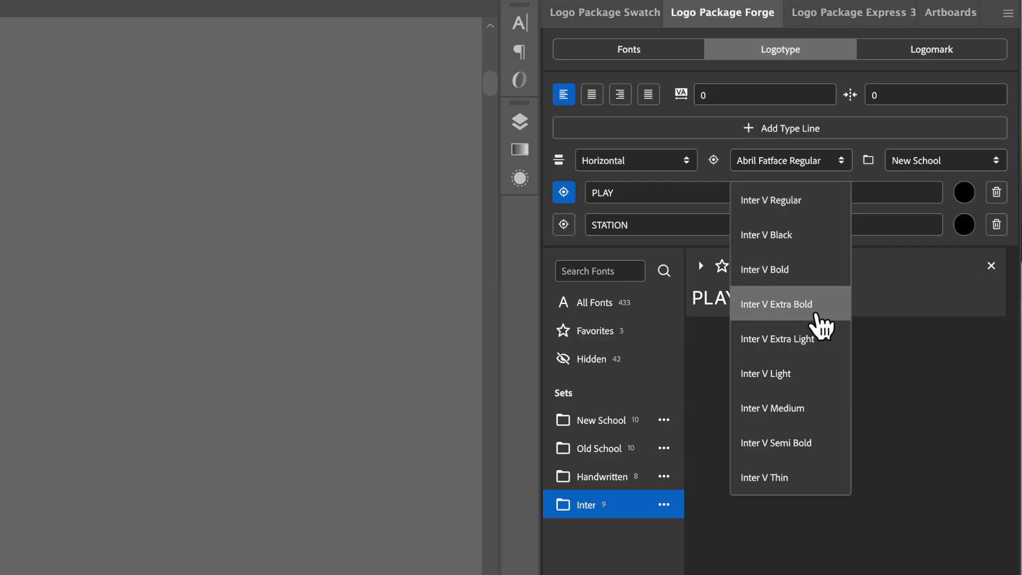
click(805, 242)
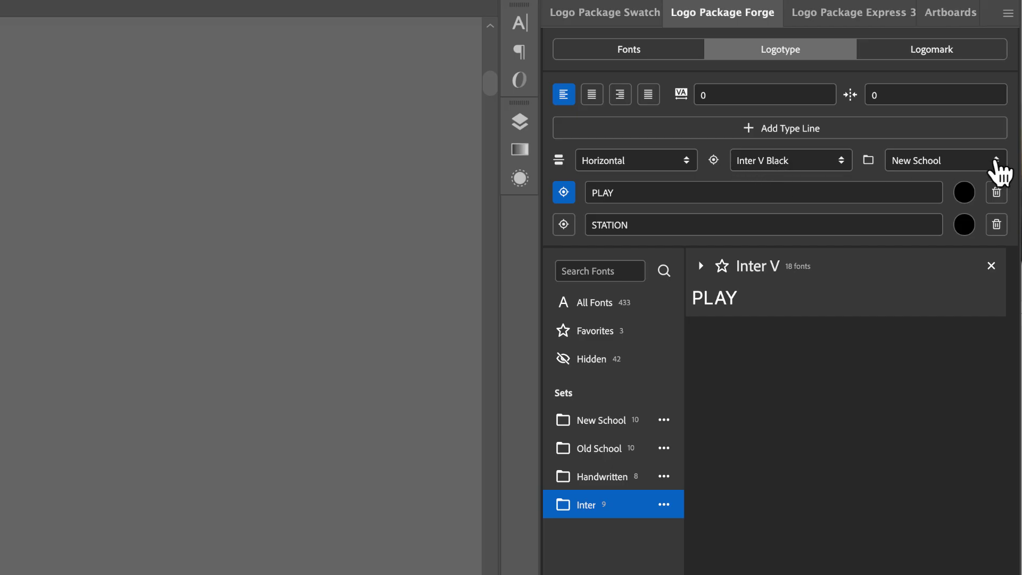
Pair the logotype with the Inter font set and generate the logo variations
click(967, 161)
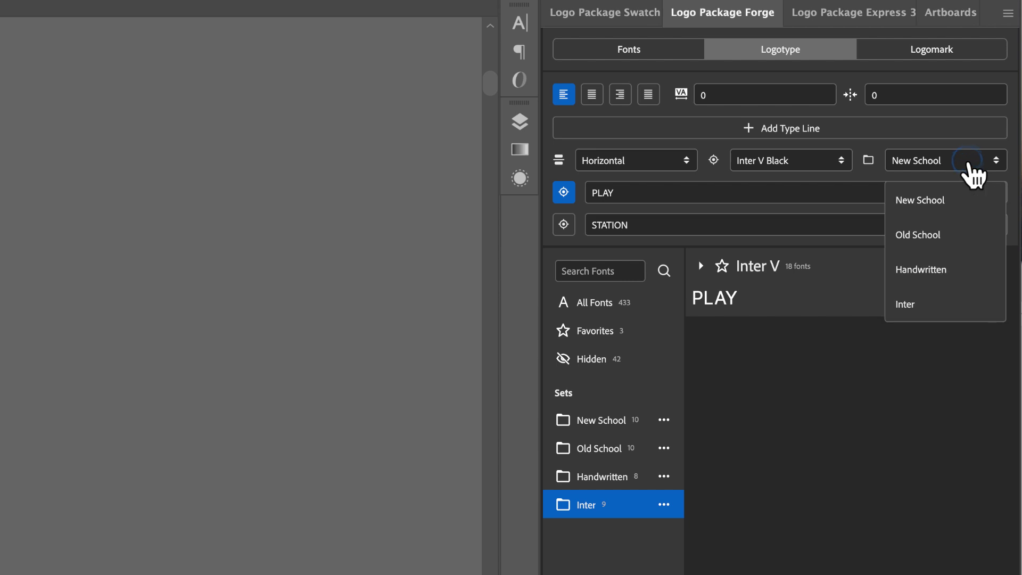
click(919, 304)
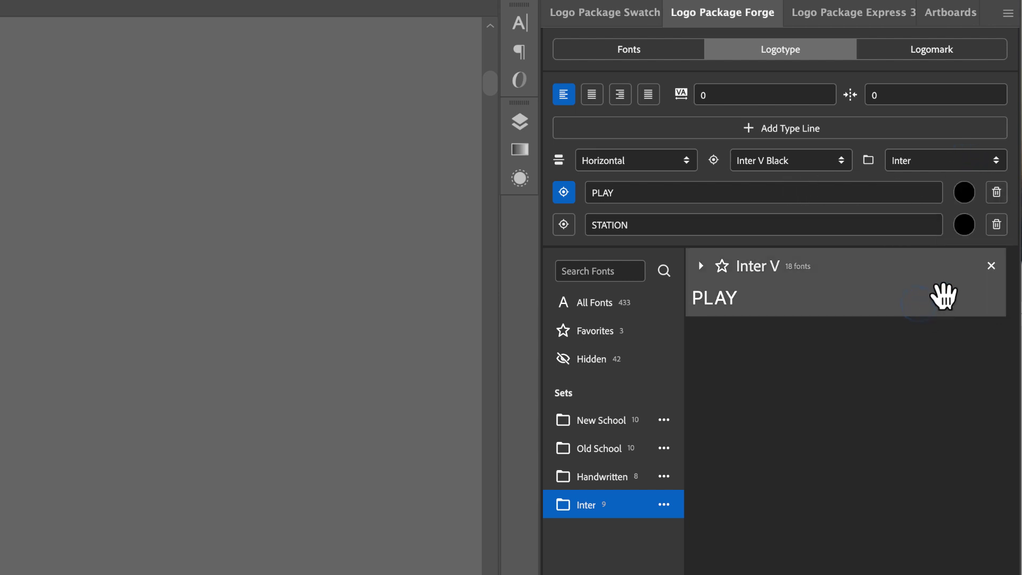
click(708, 272)
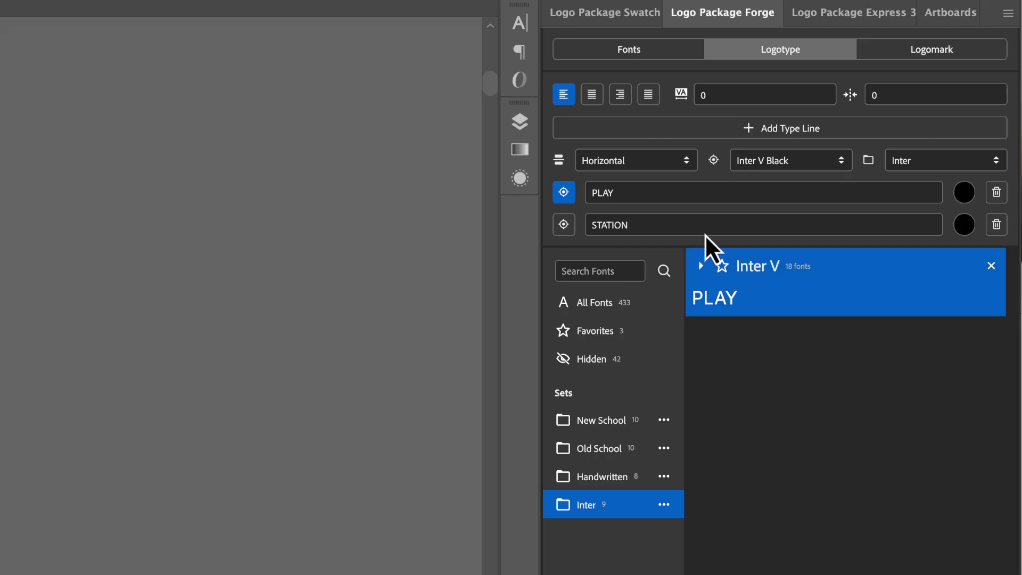
click(701, 266)
click(909, 465)
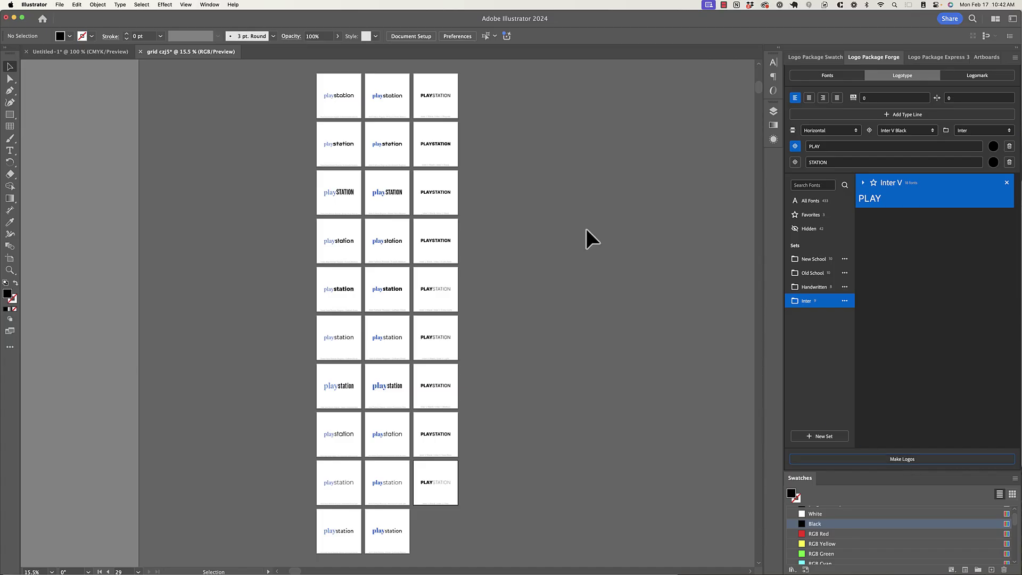
key(super+equal)
key(super+equal)
key(super+equal)
key(super+equal)
key(super+equal)
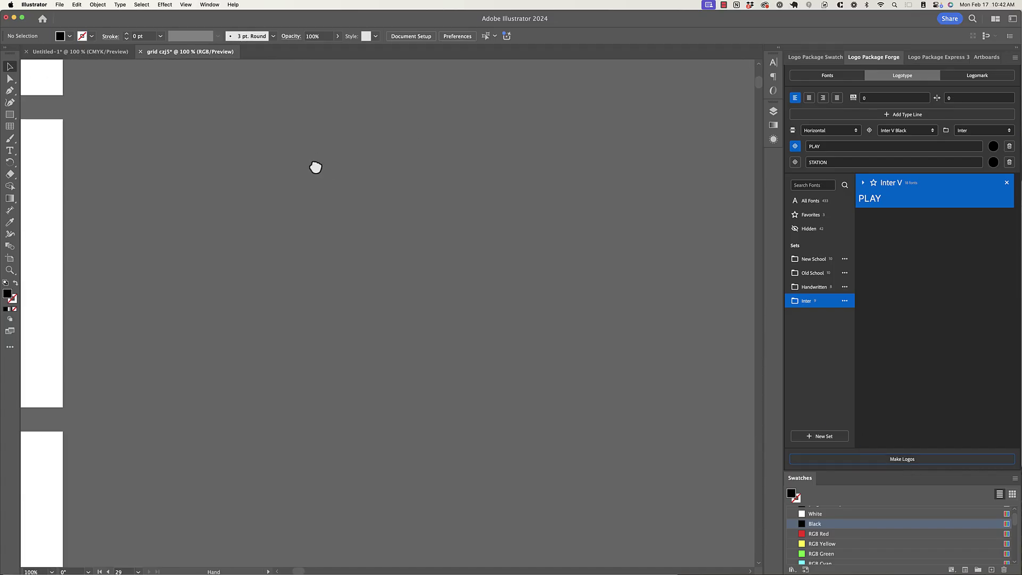
key(super+equal)
drag(314, 166, 566, 252)
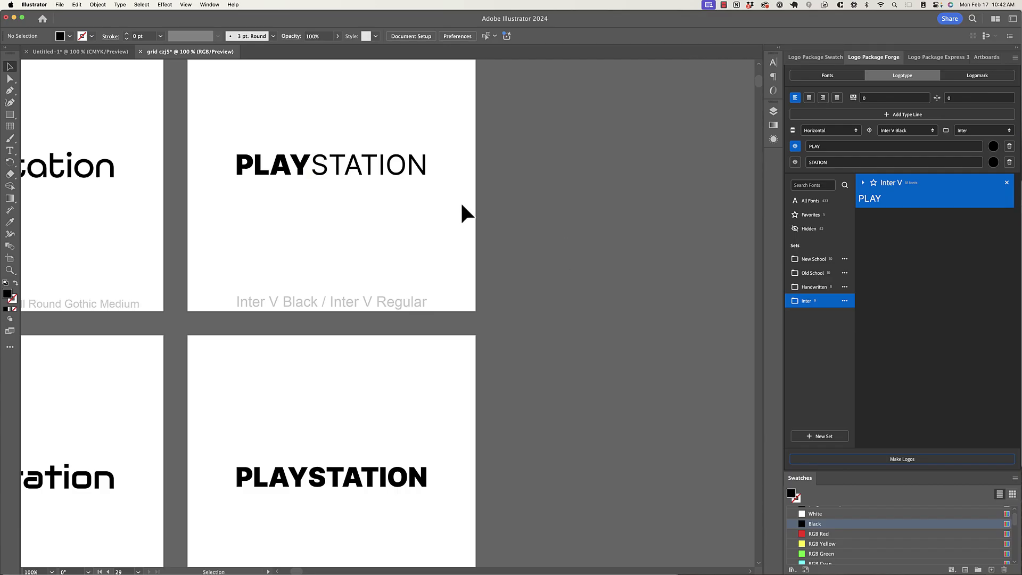
scroll(525, 380, down, 12)
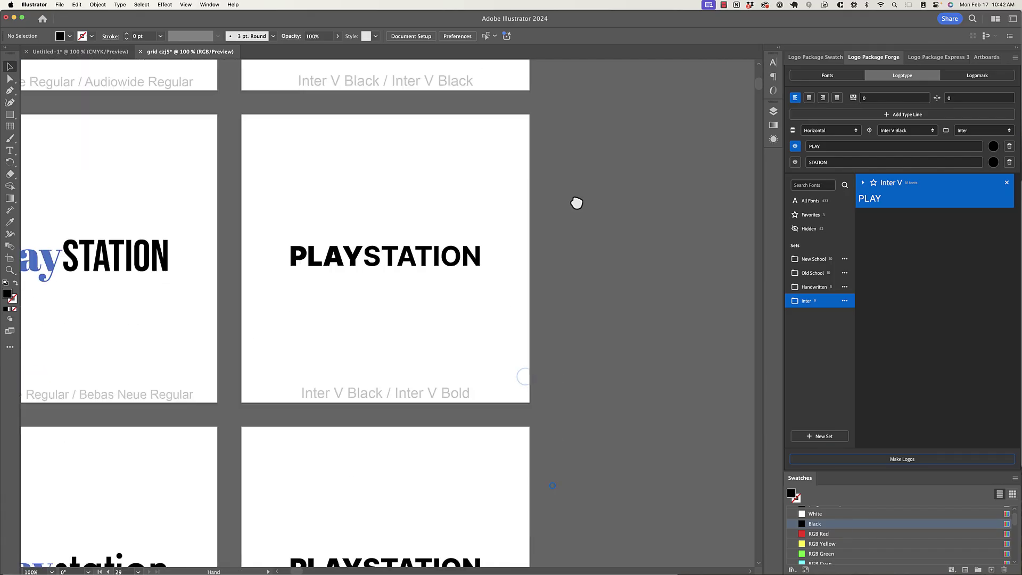
scroll(574, 468, down, 10)
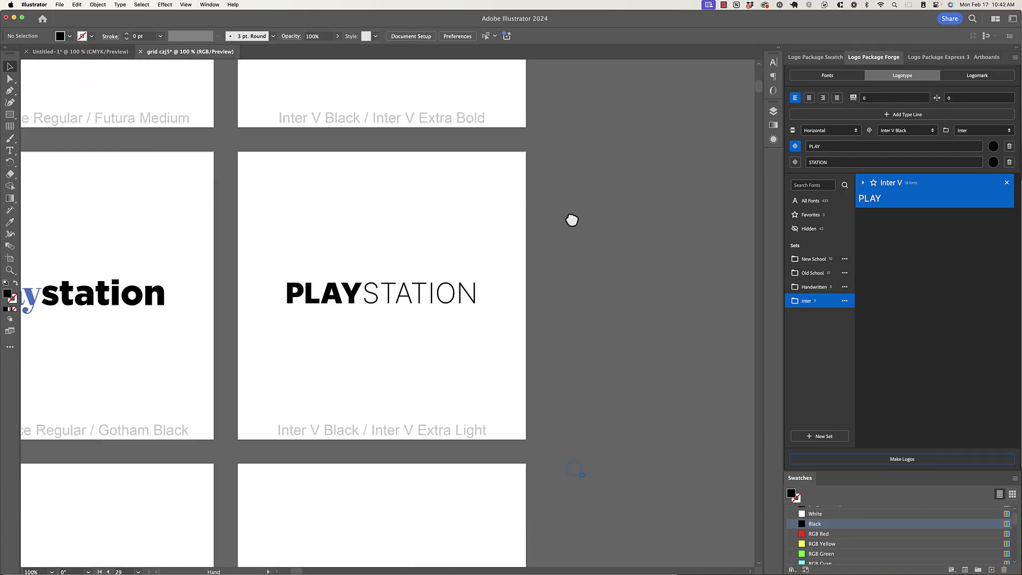
drag(554, 401, 543, 172)
drag(542, 422, 542, 110)
drag(520, 333, 529, 82)
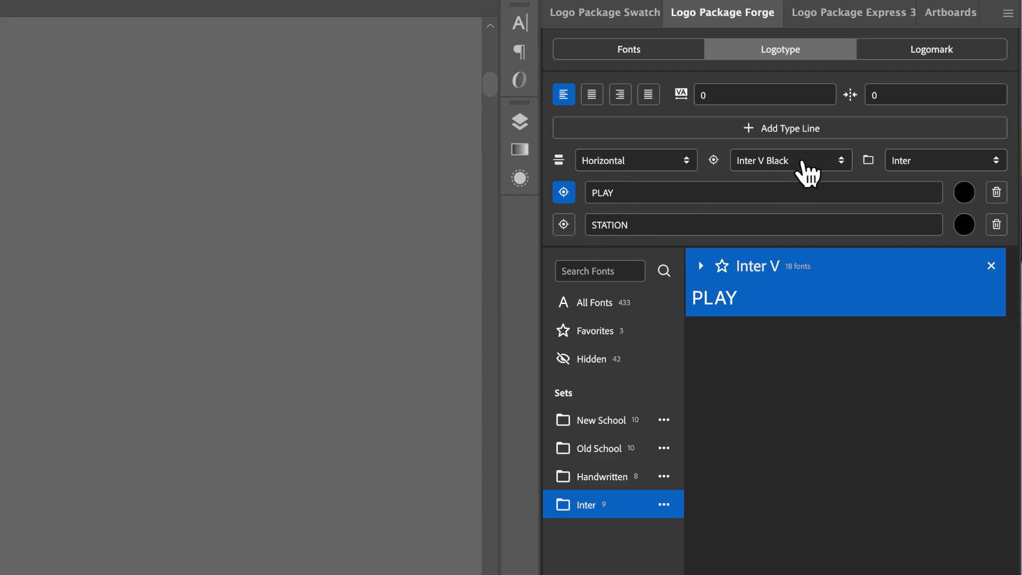
Set PLAY to Inter V Thin and generate the new logo variations
click(784, 160)
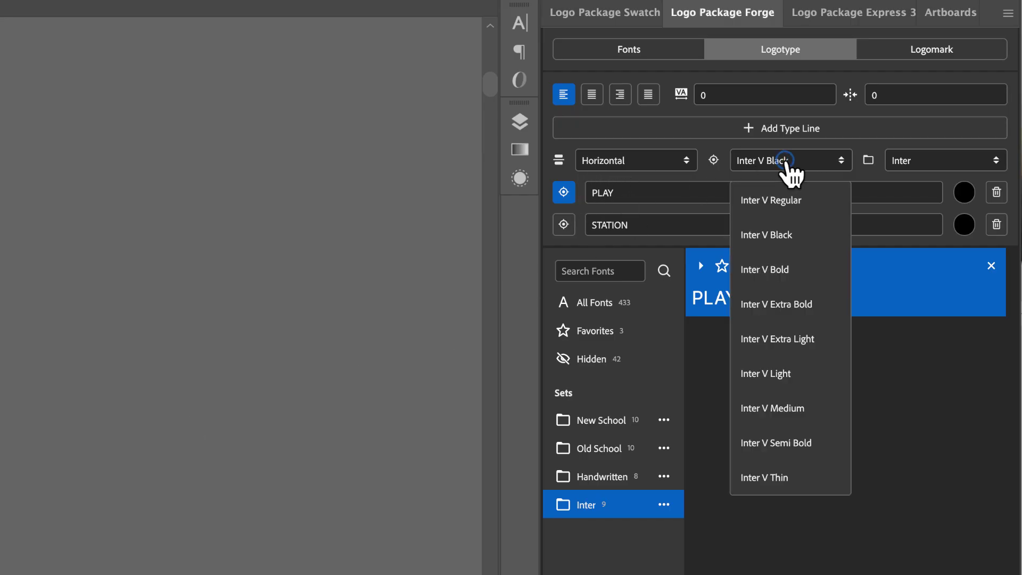
click(776, 478)
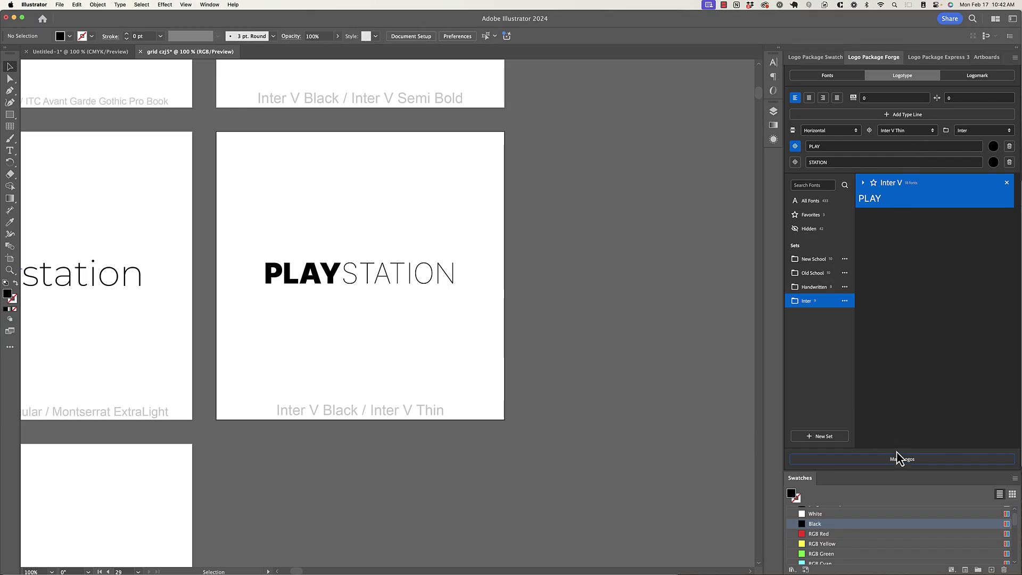
click(898, 461)
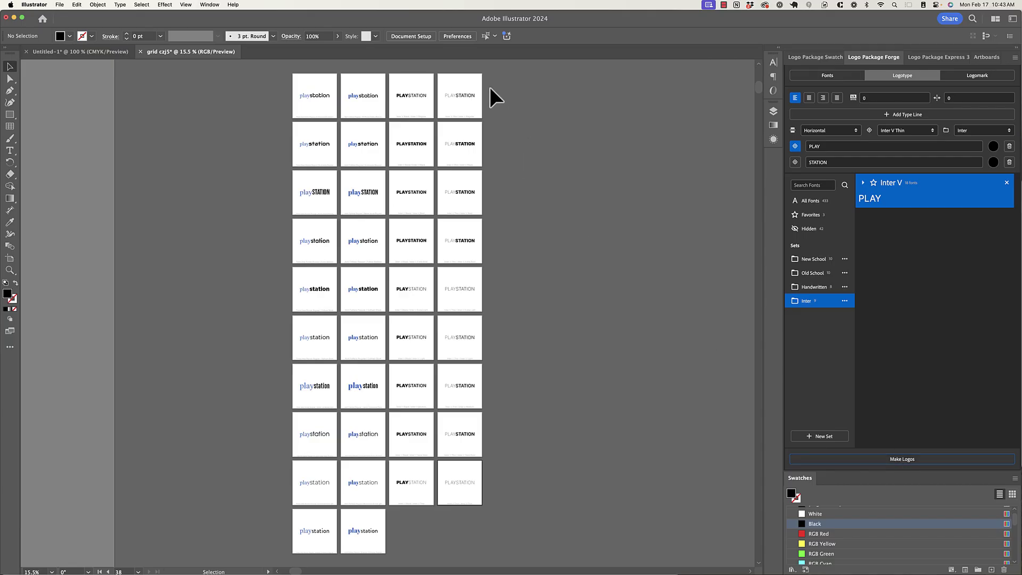
Scroll around the artboard grid to review the new Inter V Thin column
scroll(488, 89, up, 5)
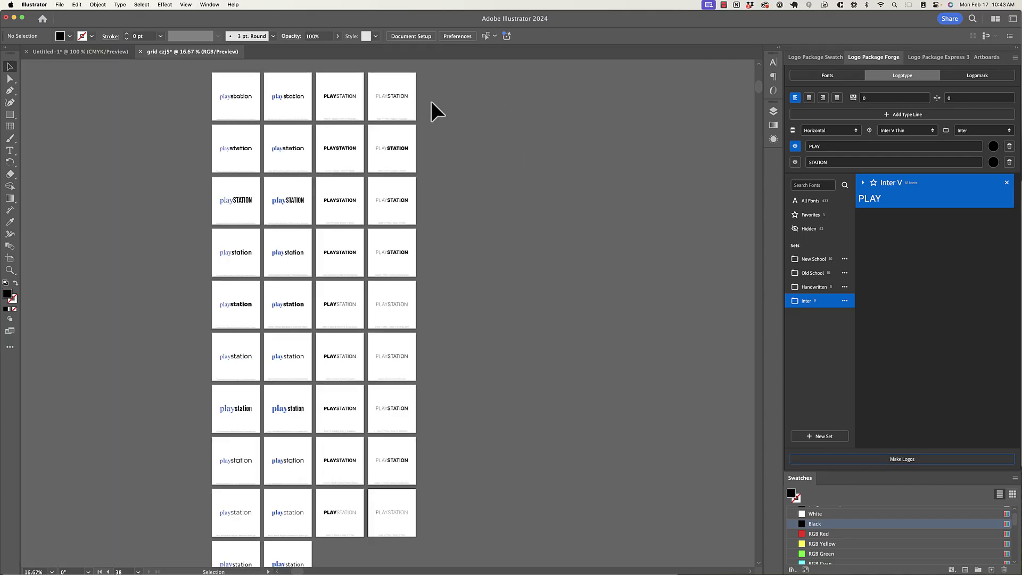
scroll(474, 145, up, 2)
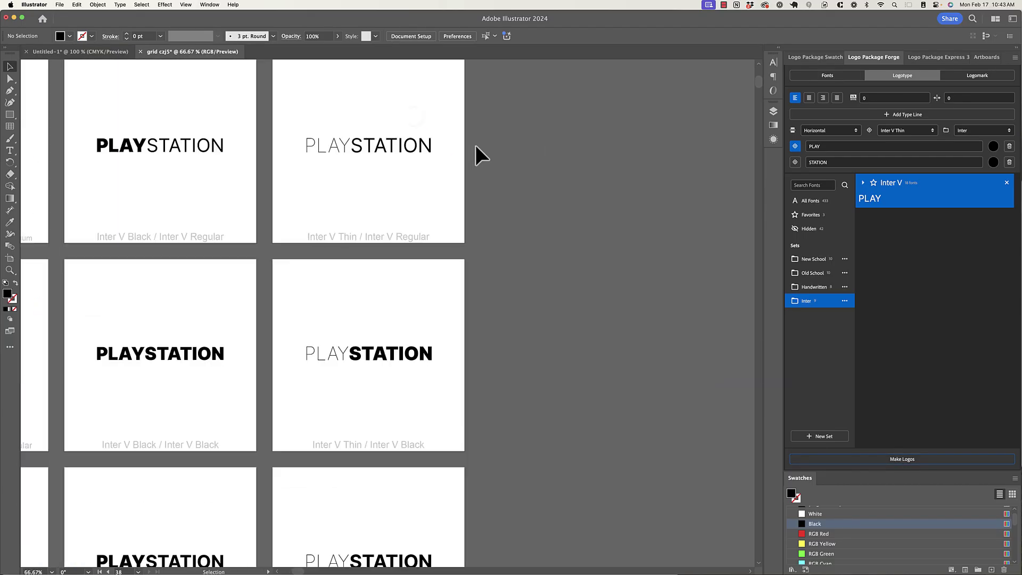
scroll(485, 235, down, 10)
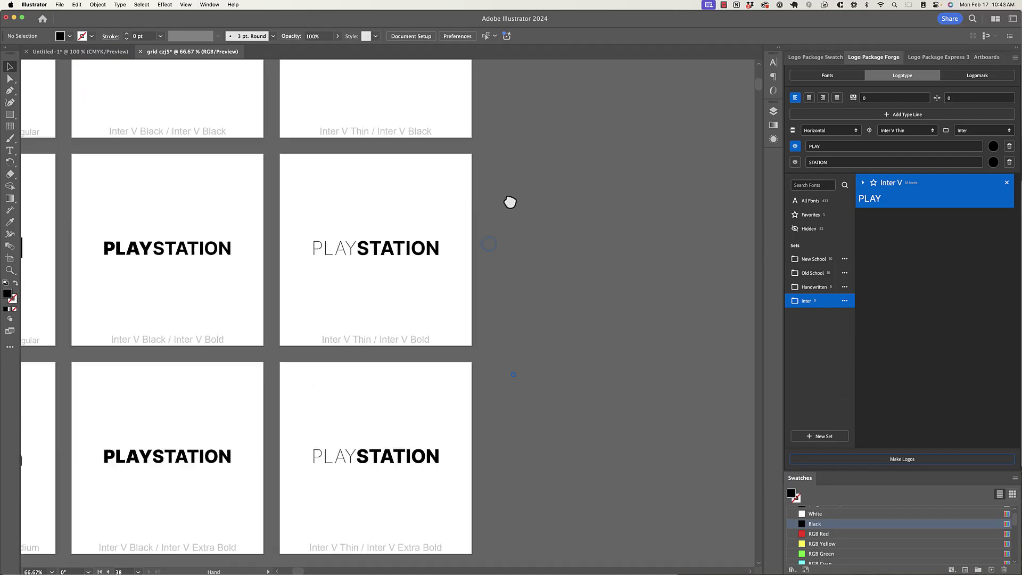
scroll(517, 403, down, 15)
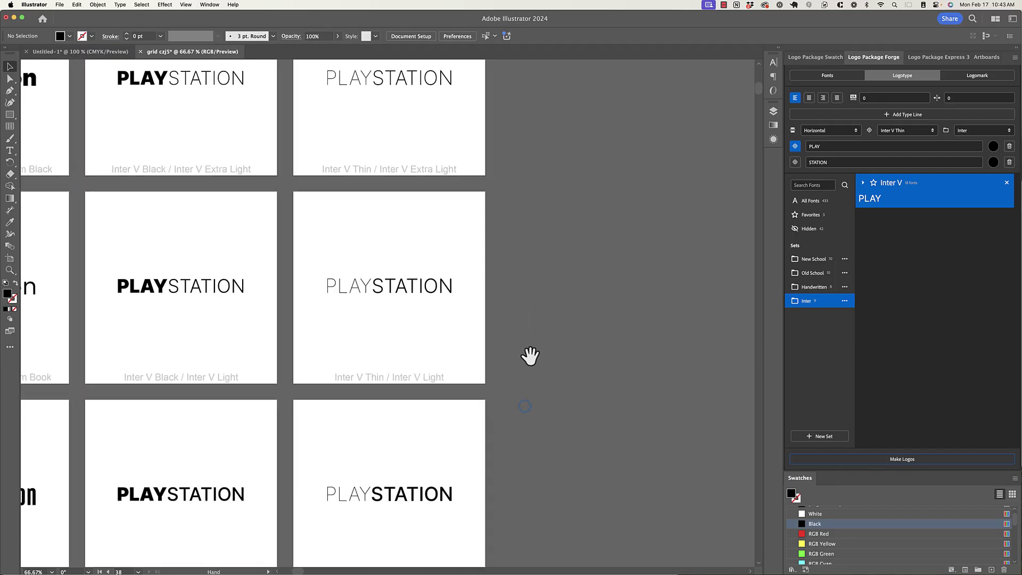
scroll(539, 192, down, 8)
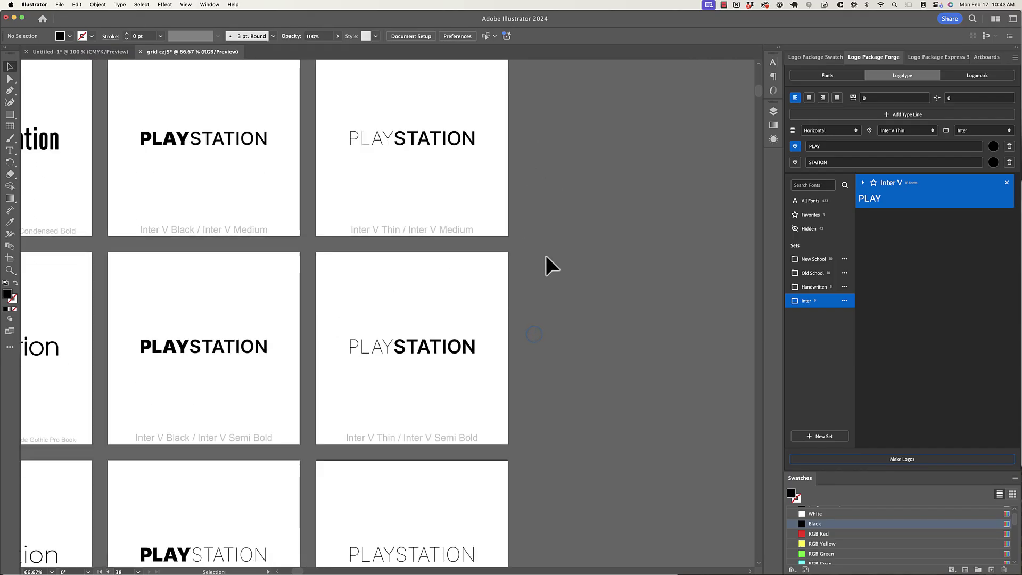
scroll(539, 270, down, 2)
scroll(541, 263, up, 5)
scroll(580, 287, left, 5)
scroll(381, 234, down, 1)
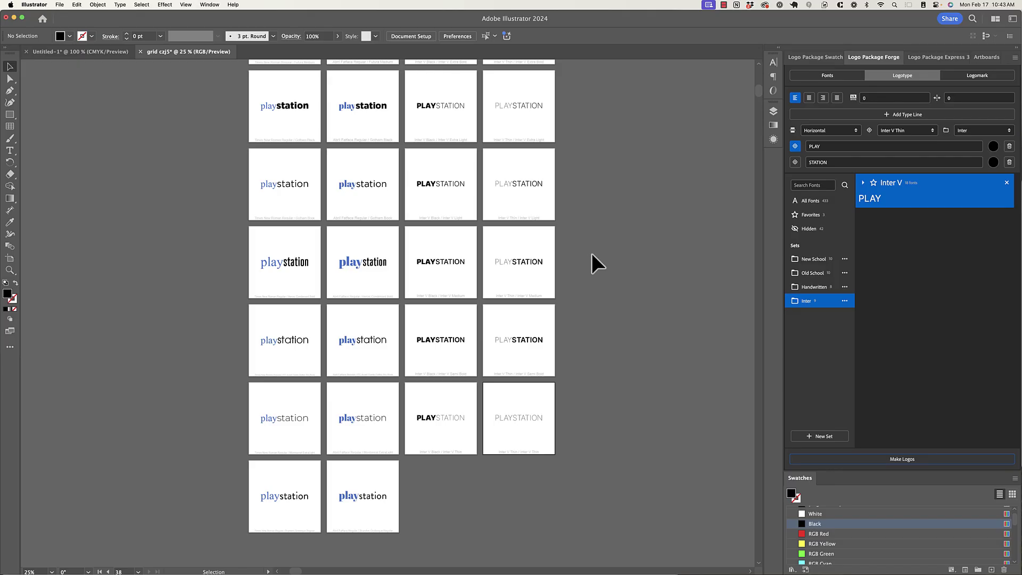
Pan up the artboard grid to reveal the upper rows of logos
drag(586, 233, 591, 360)
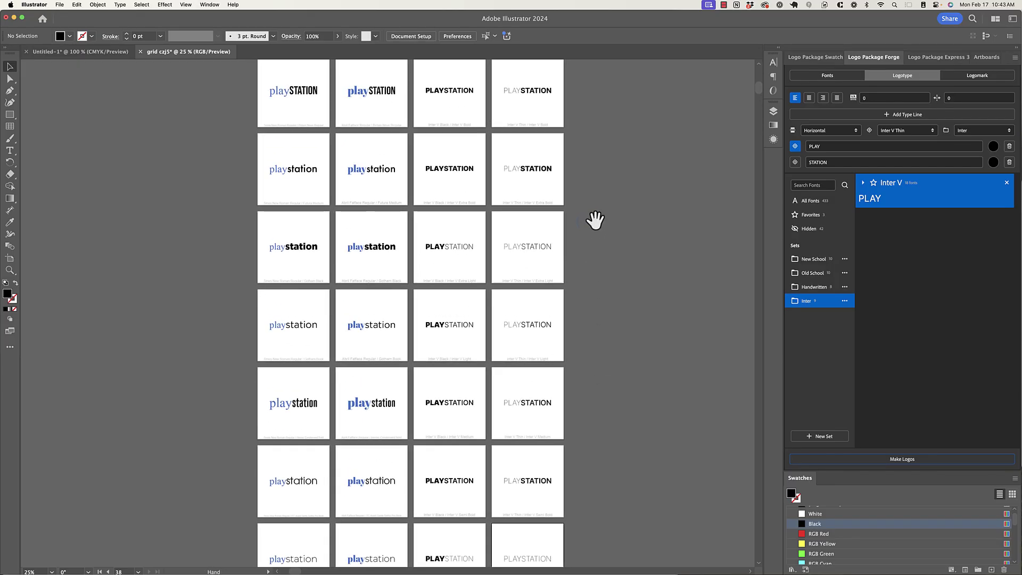
drag(591, 218, 584, 269)
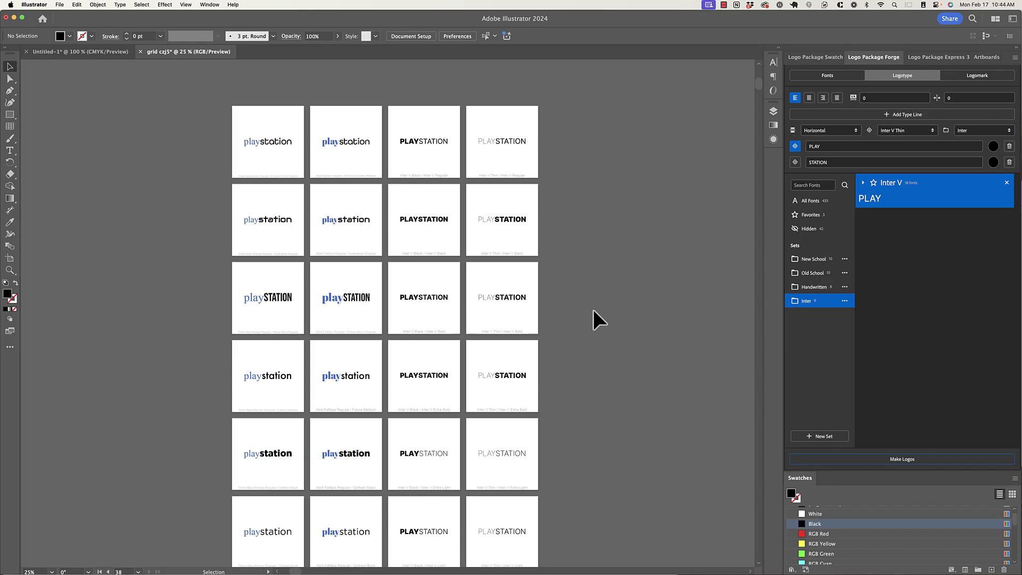
Close grid czj5 without saving, add a type line, and make the first line 'Headline Text'
key(super+w)
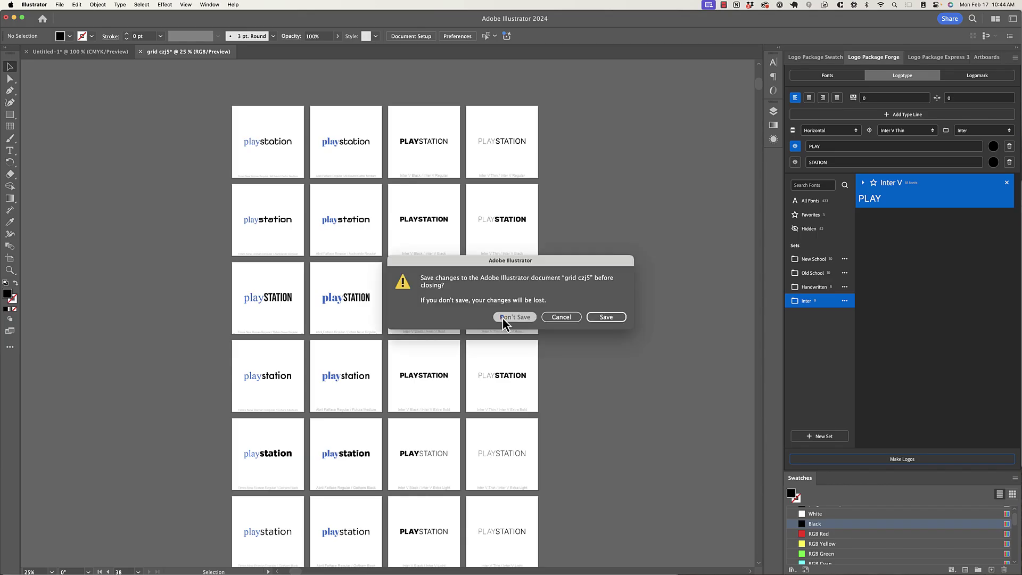
click(503, 318)
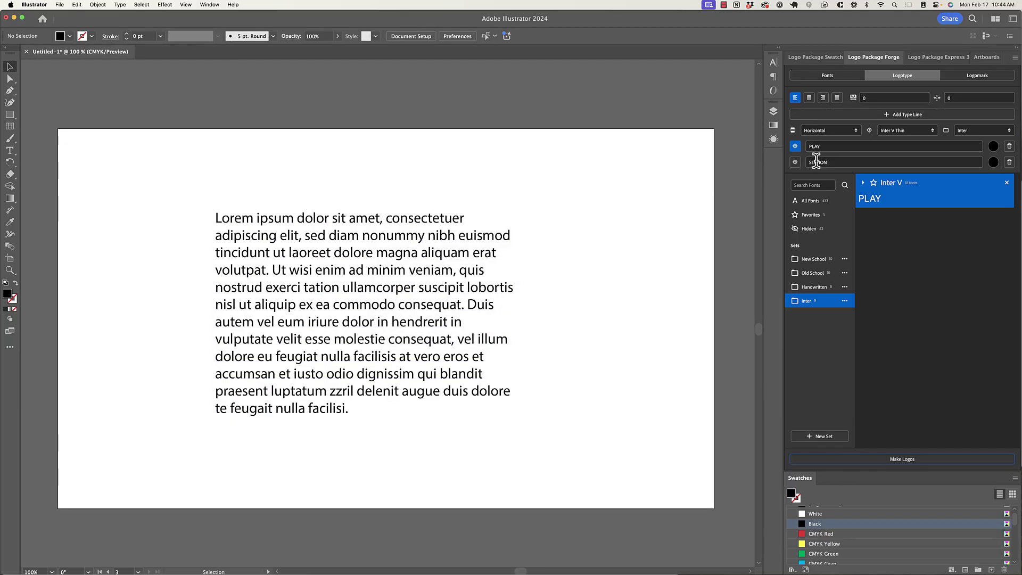
click(865, 118)
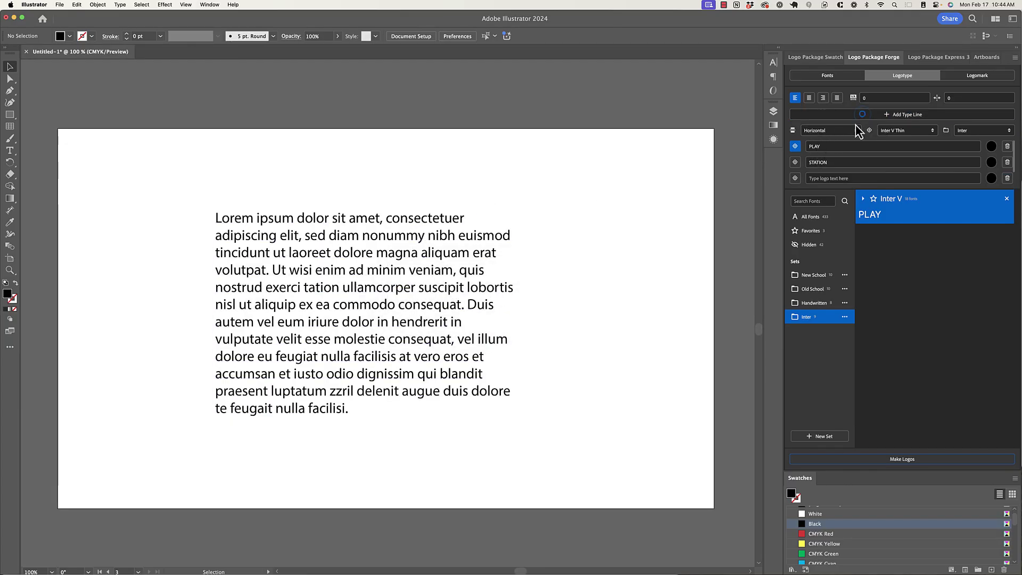
click(833, 146)
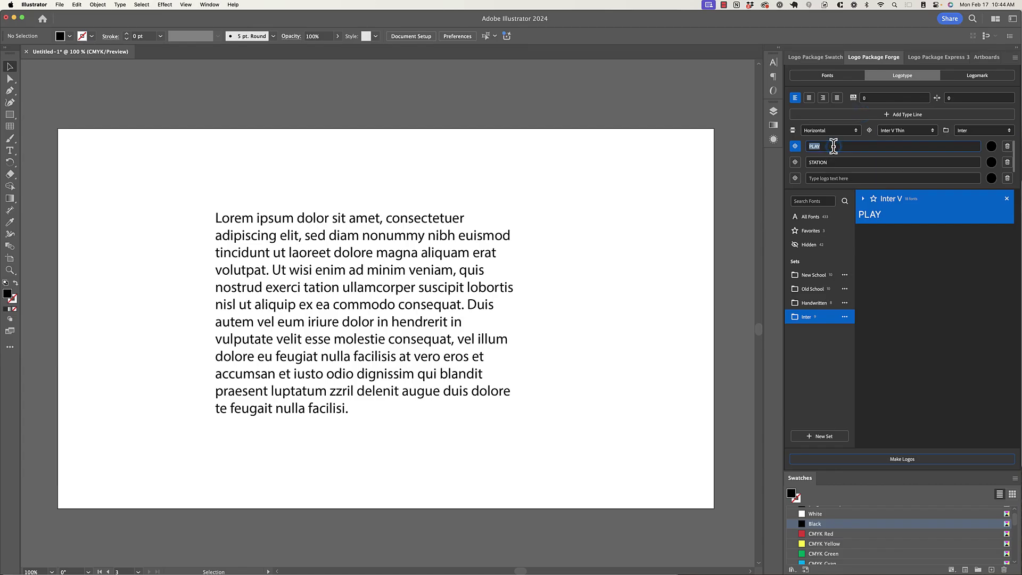
text(Headline Text)
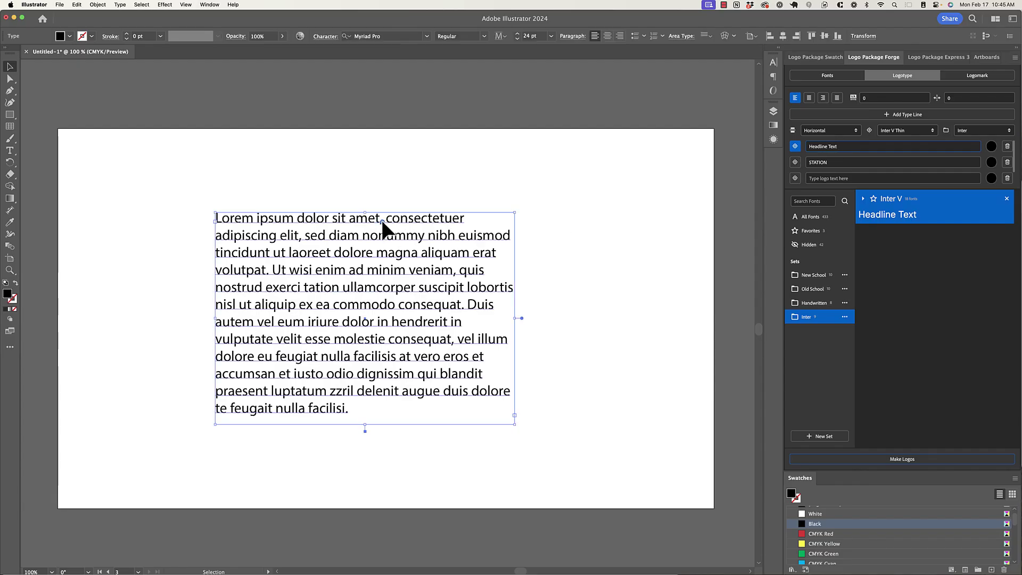
Copy the first three lines of the Lorem ipsum paragraph into the remaining type lines
double_click(381, 218)
drag(461, 217, 201, 212)
key(super+c)
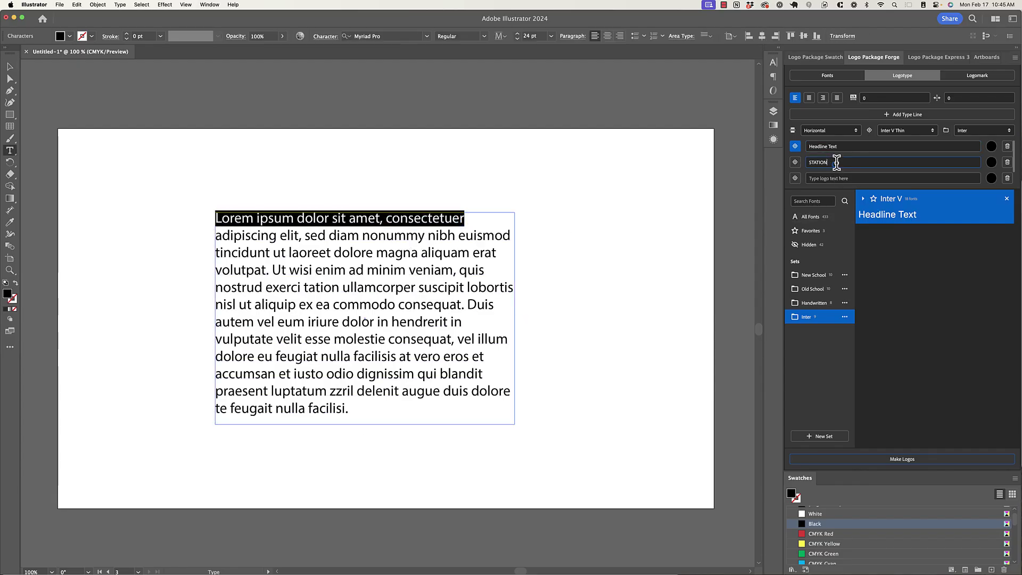
double_click(834, 162)
key(super+v)
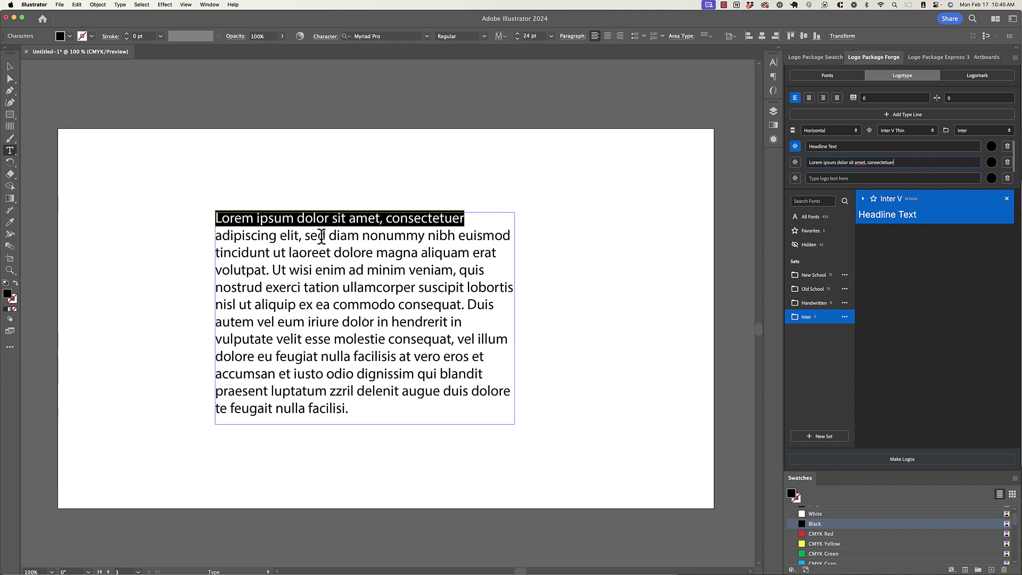
drag(426, 235, 189, 230)
key(super+c)
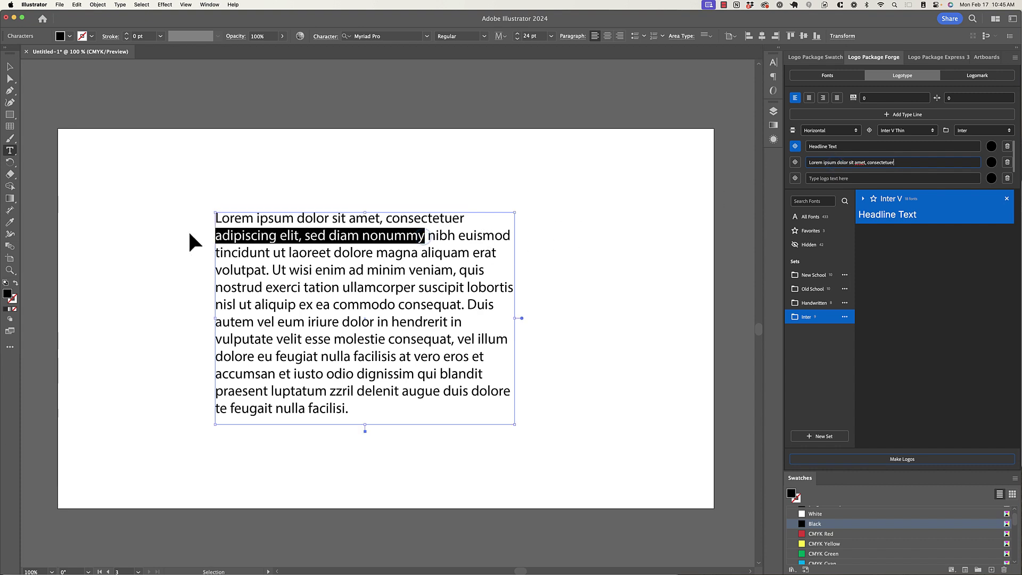
click(854, 177)
key(super+v)
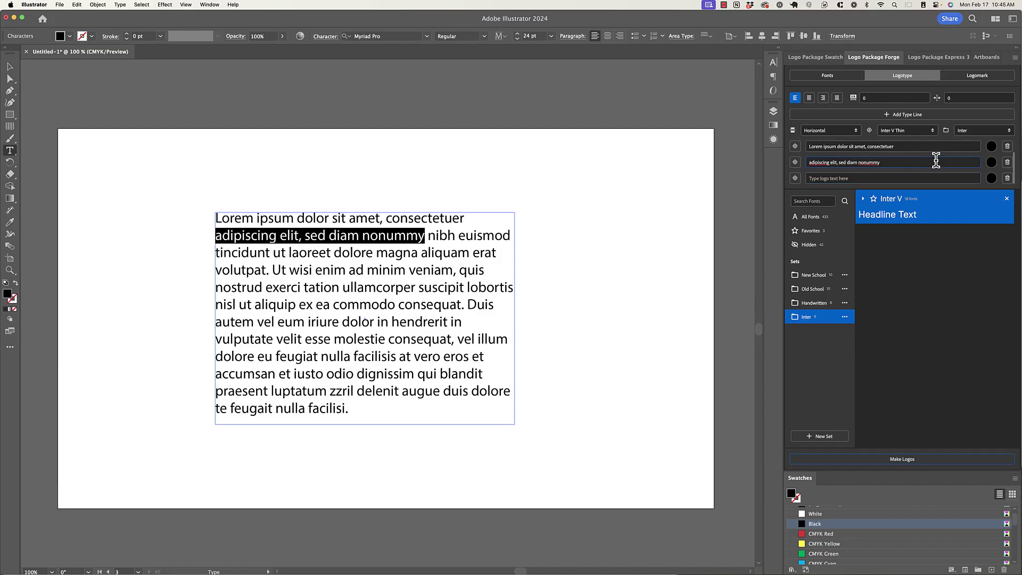
drag(427, 234, 331, 251)
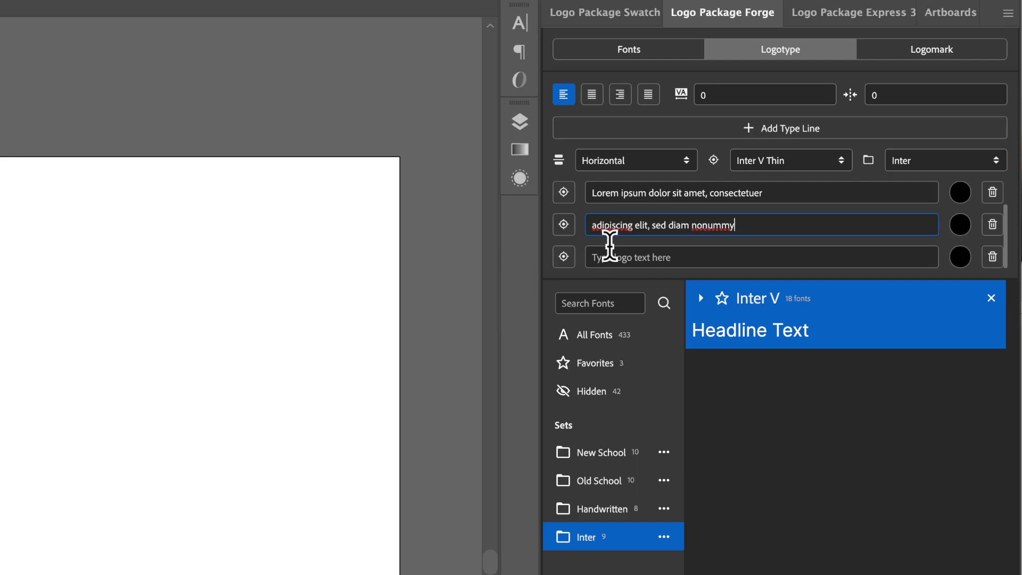
click(610, 248)
text(nibh euismod tincidunt ut laoreet)
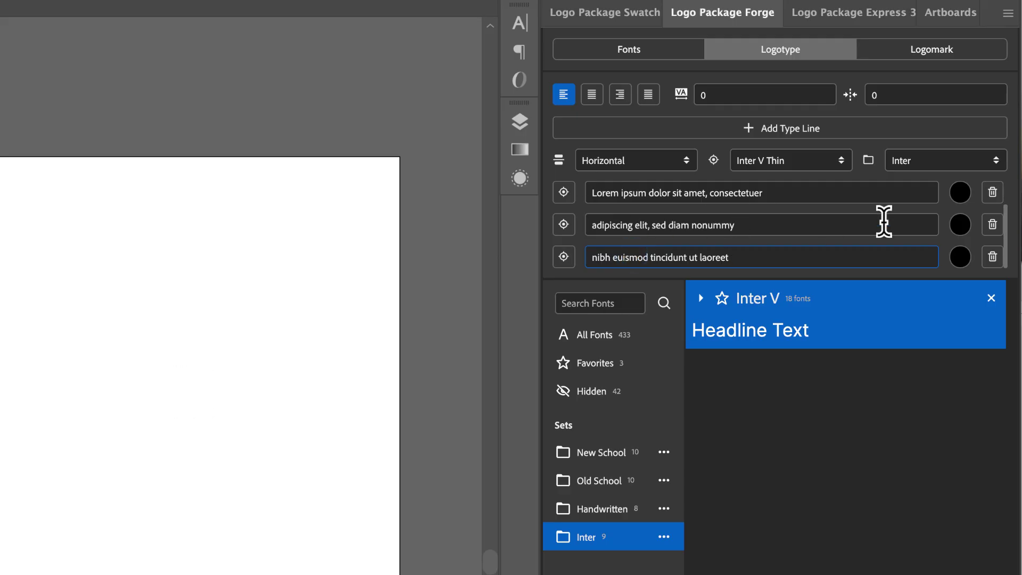
Make Gotham Black from the New School set the headline font
scroll(752, 247, up, 2)
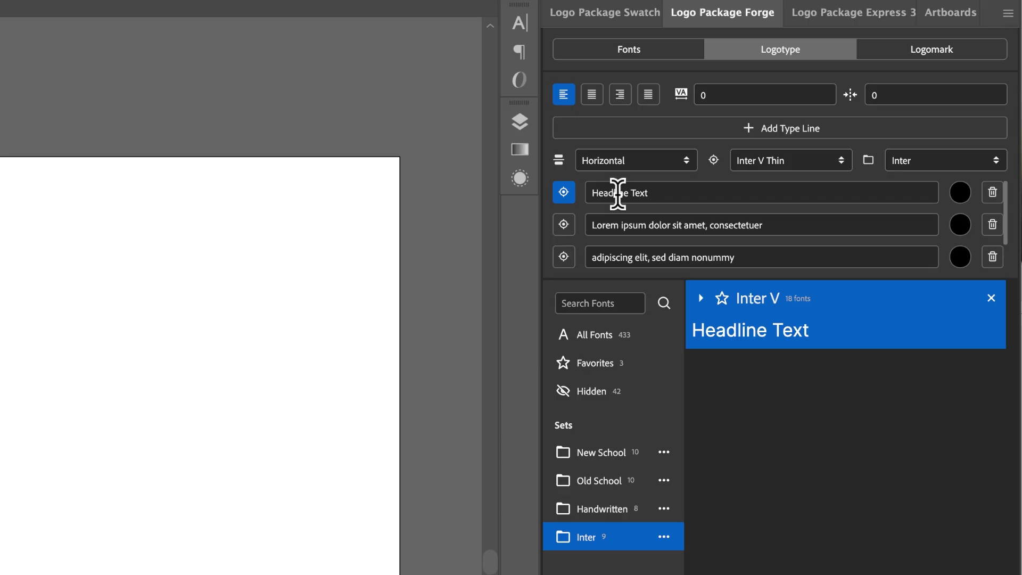
scroll(613, 206, down, 1)
scroll(606, 258, up, 1)
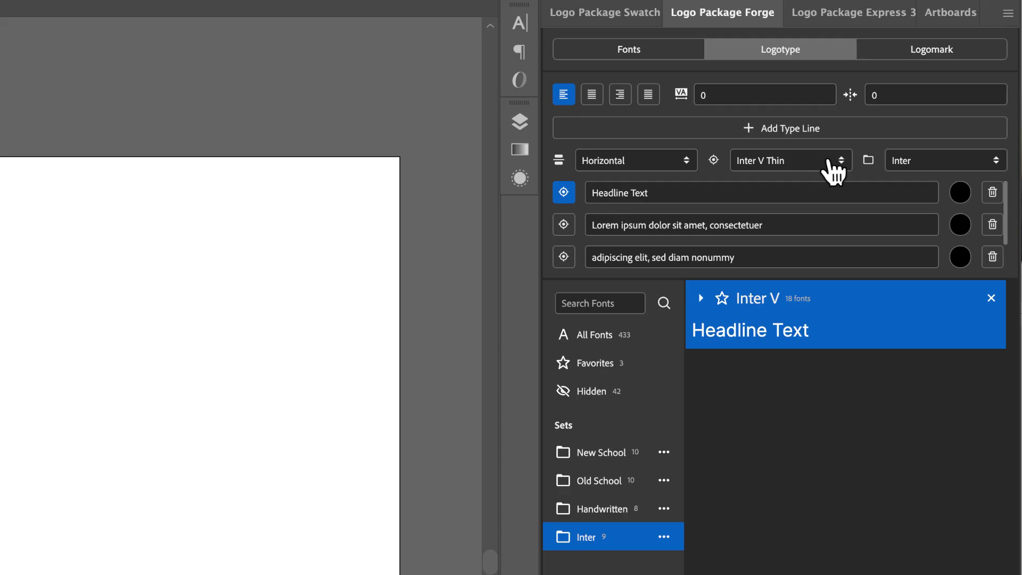
click(580, 453)
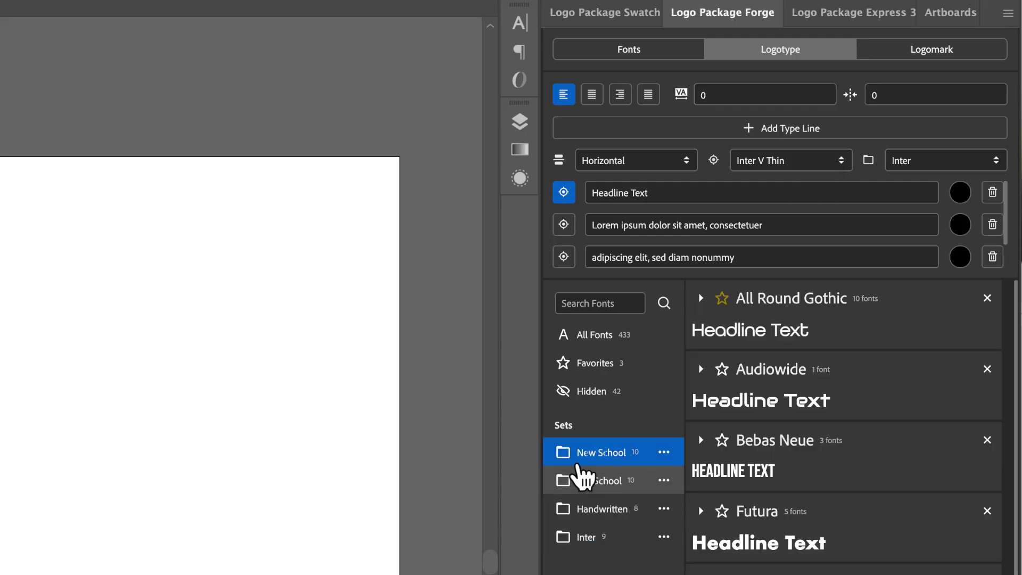
click(835, 162)
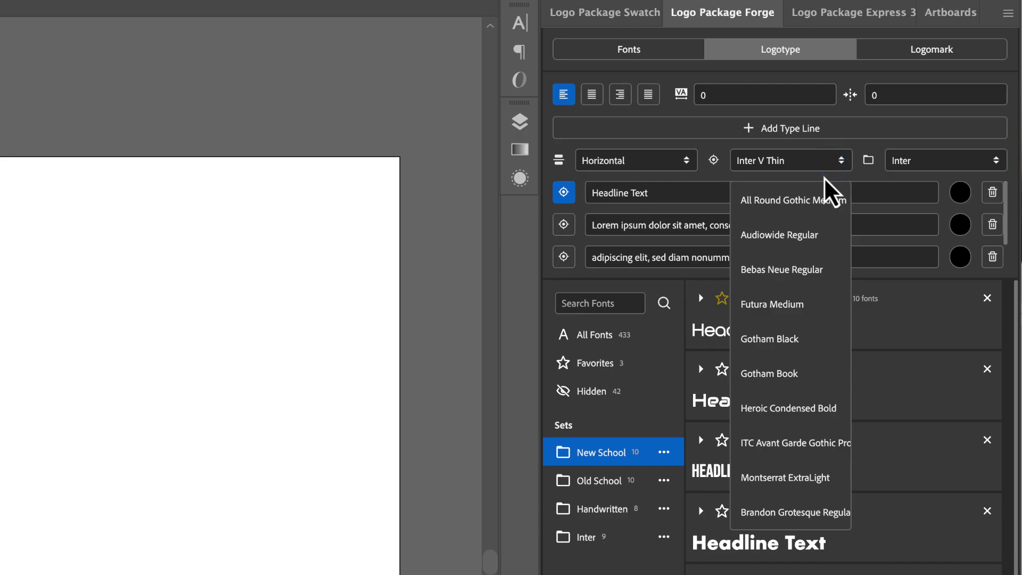
click(770, 340)
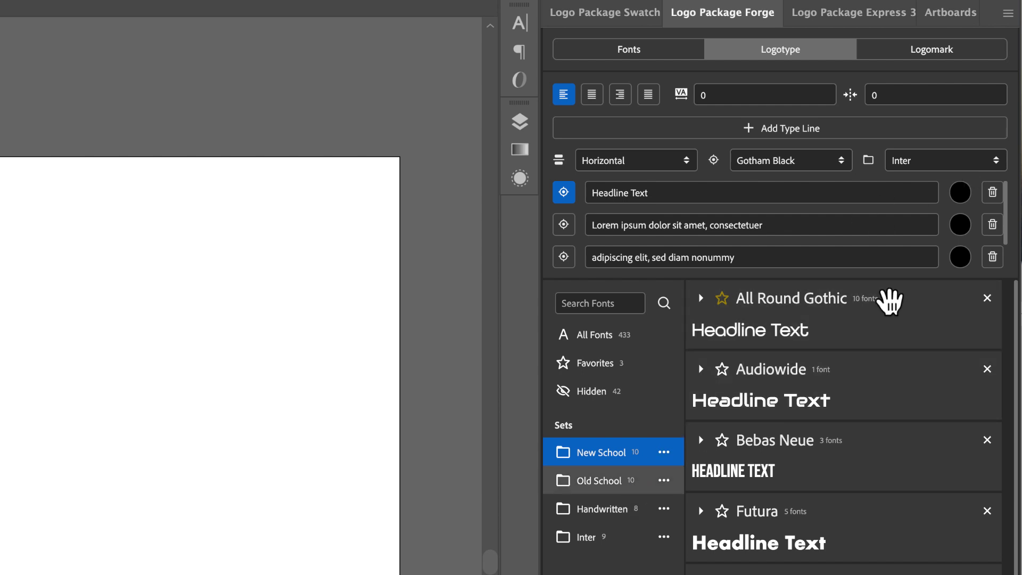
click(995, 160)
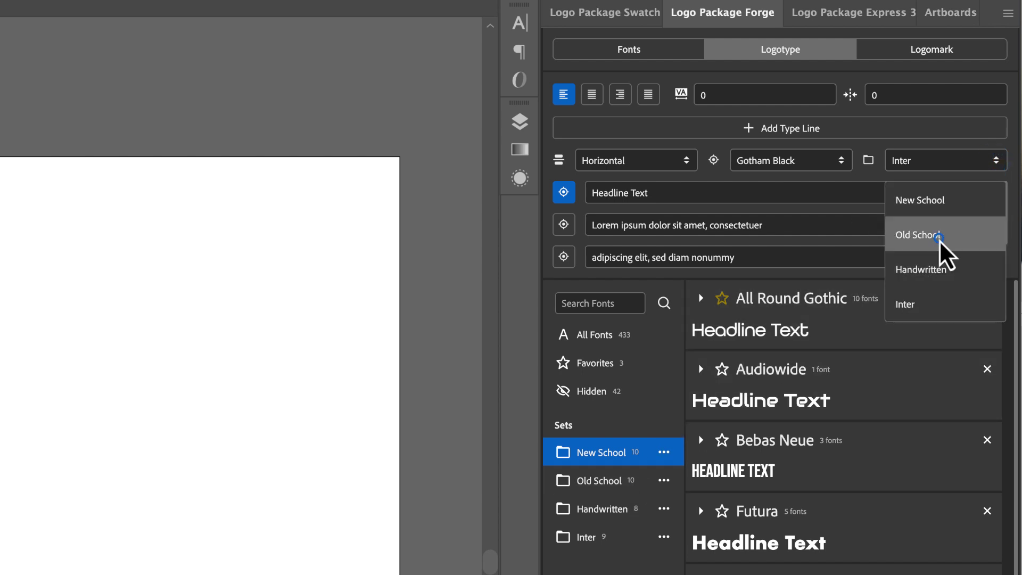
Generate Gotham Black layouts paired with the Old School body fonts in a new document
click(942, 237)
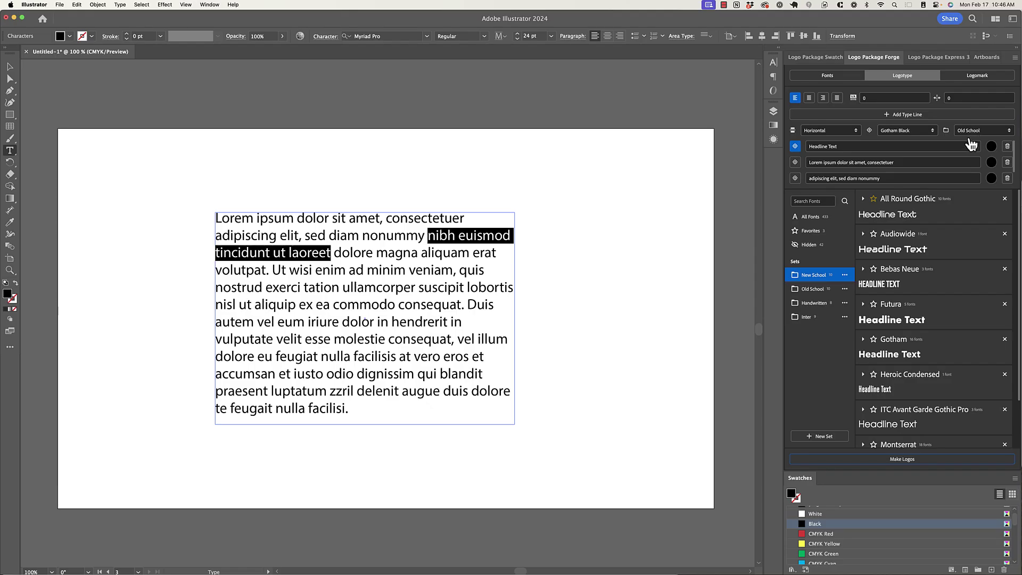
click(897, 461)
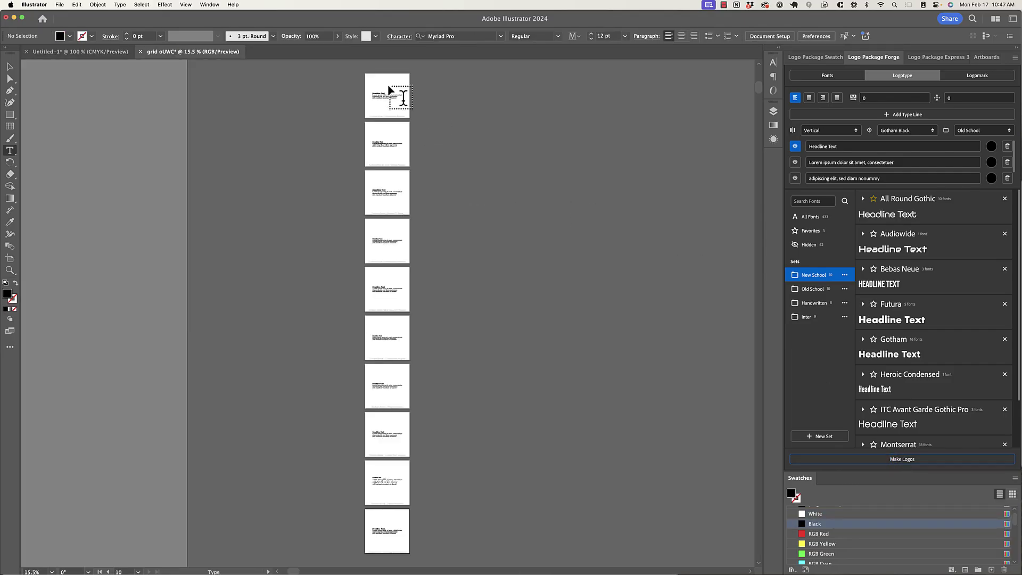
key(v)
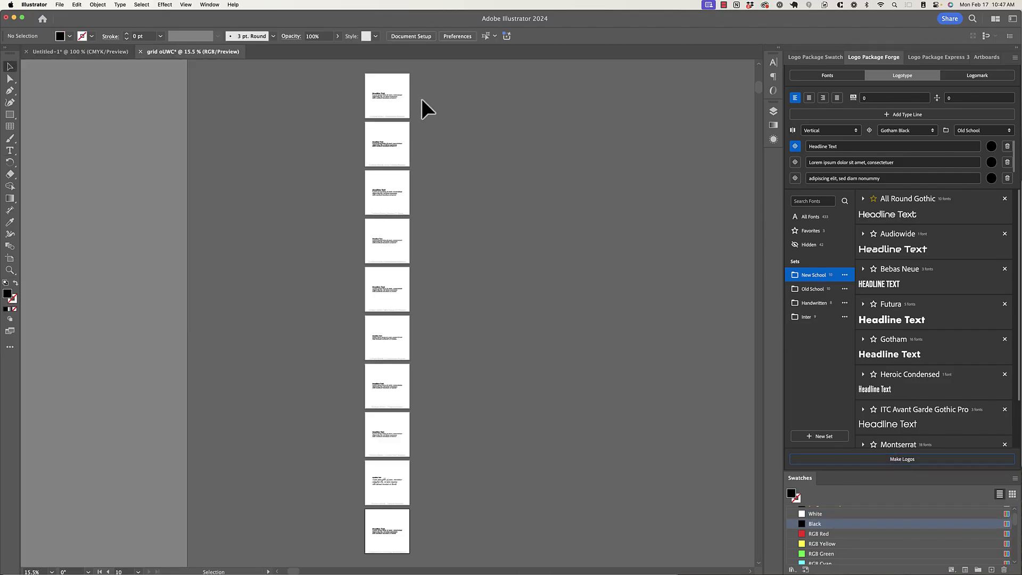
Zoom in and pan through the Abril Fatface, Bodoni 72 Book, Merriweather and Mrs Eaves layouts
click(421, 99)
key(super+equal)
key(super+equal)
key(super+equal)
key(super+equal)
key(super+equal)
click(149, 136)
key(super+equal)
key(super+equal)
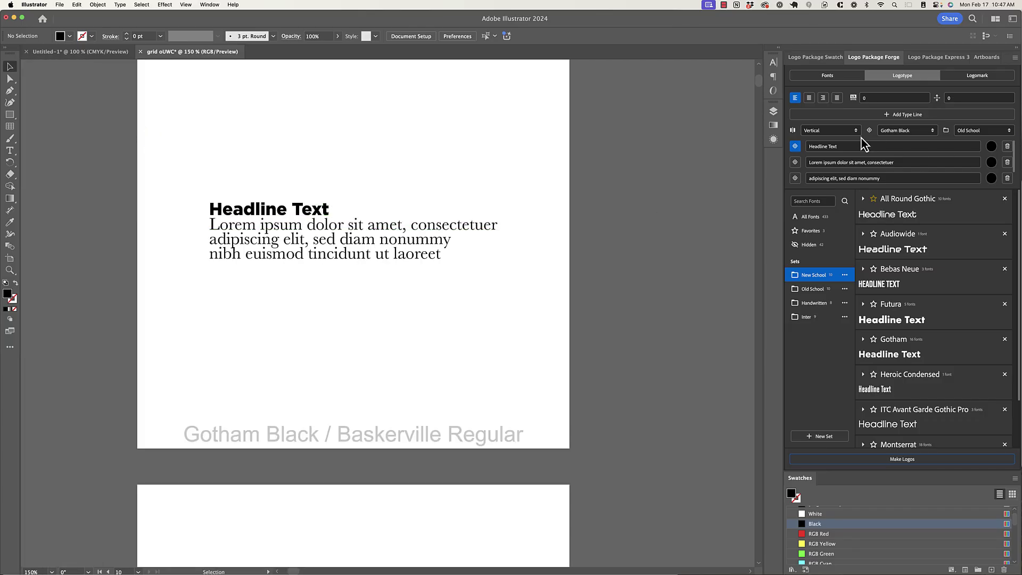
drag(513, 346, 527, 105)
drag(517, 530, 495, 350)
drag(479, 460, 457, 125)
drag(436, 296, 447, 260)
drag(458, 444, 447, 85)
drag(451, 337, 460, 158)
drag(459, 444, 433, 136)
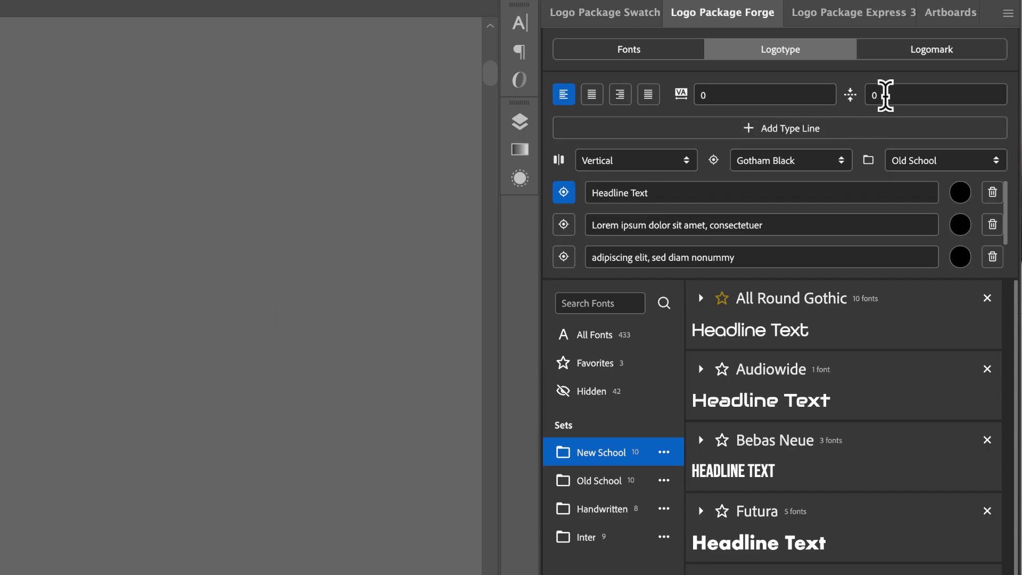
Set line spacing to 12 and regenerate the layouts
double_click(885, 95)
text(12)
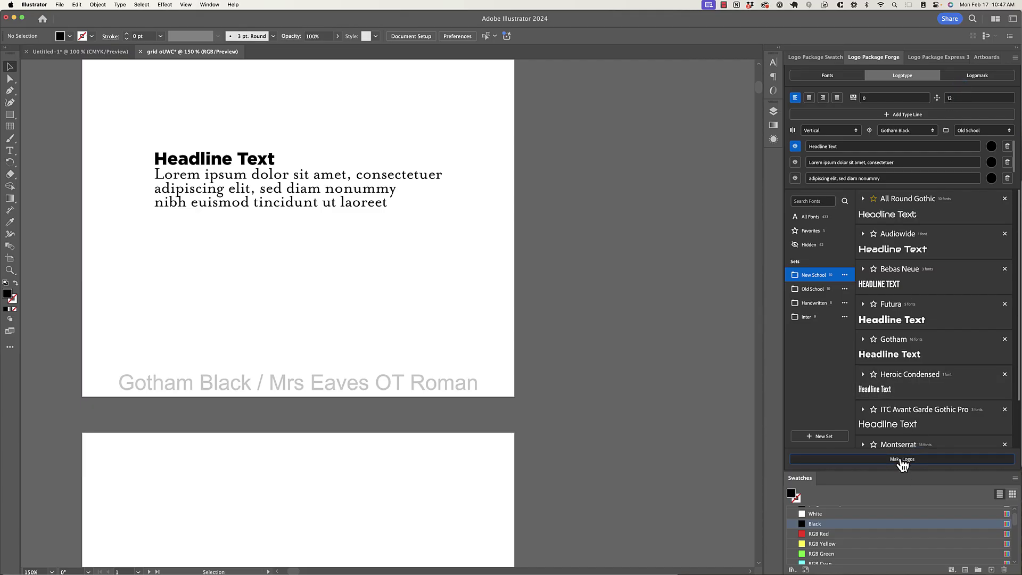
click(902, 461)
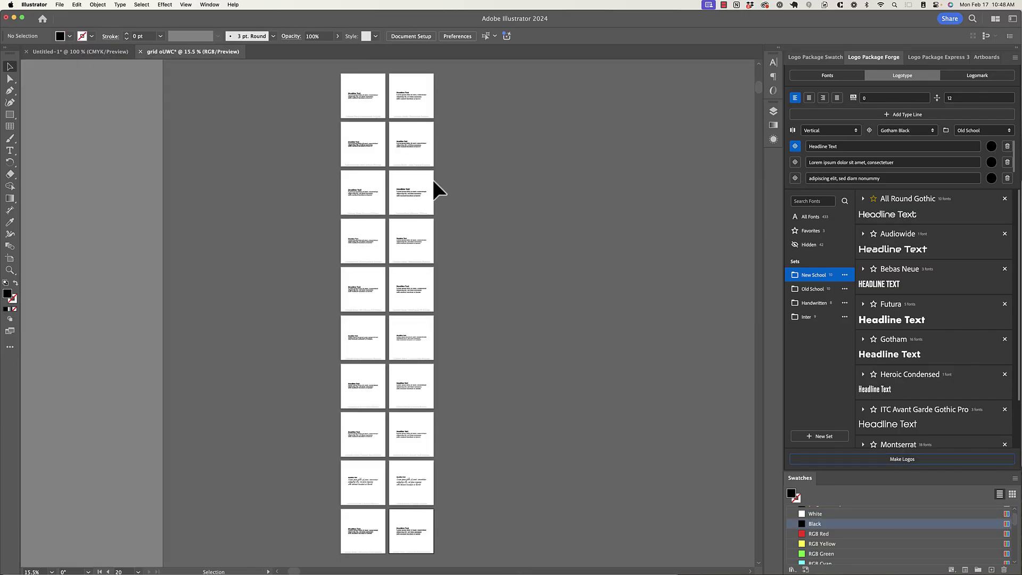
Scroll through the 20 artboards to compare the 12-spacing column with the zero-spacing one
scroll(414, 95, up, 5)
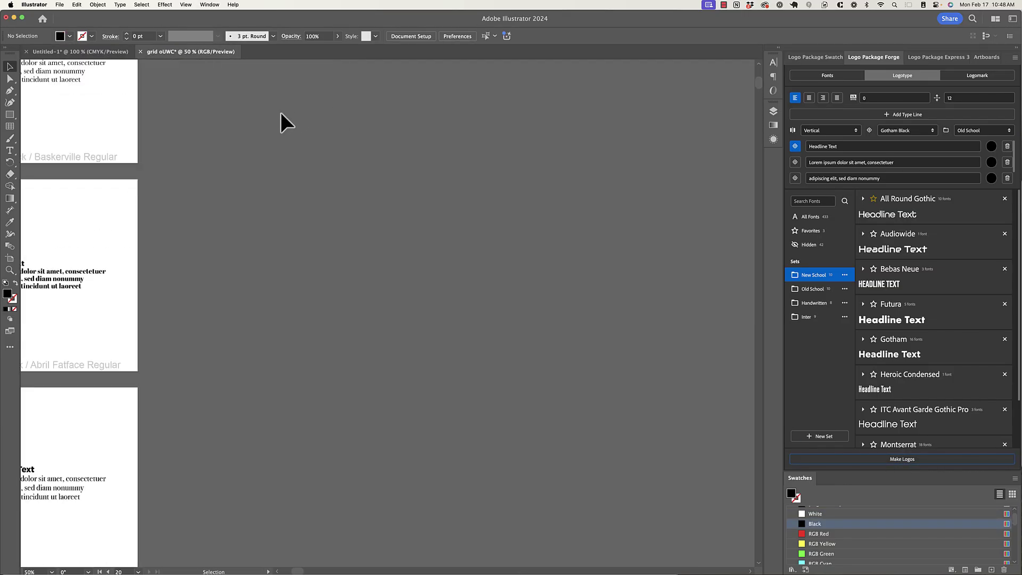
scroll(275, 130, up, 3)
scroll(276, 130, left, 2)
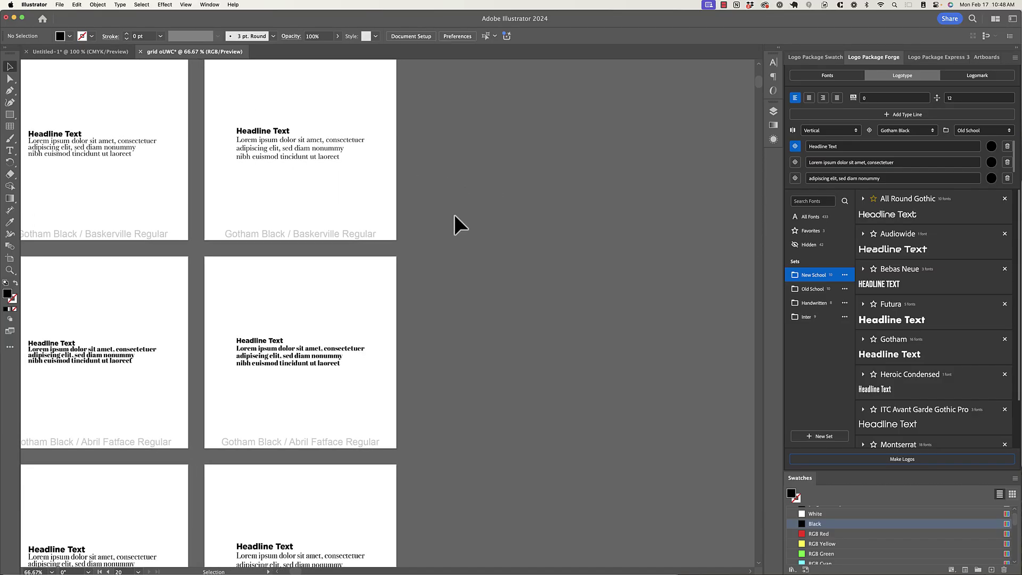
scroll(440, 290, down, 7)
scroll(456, 198, left, 1)
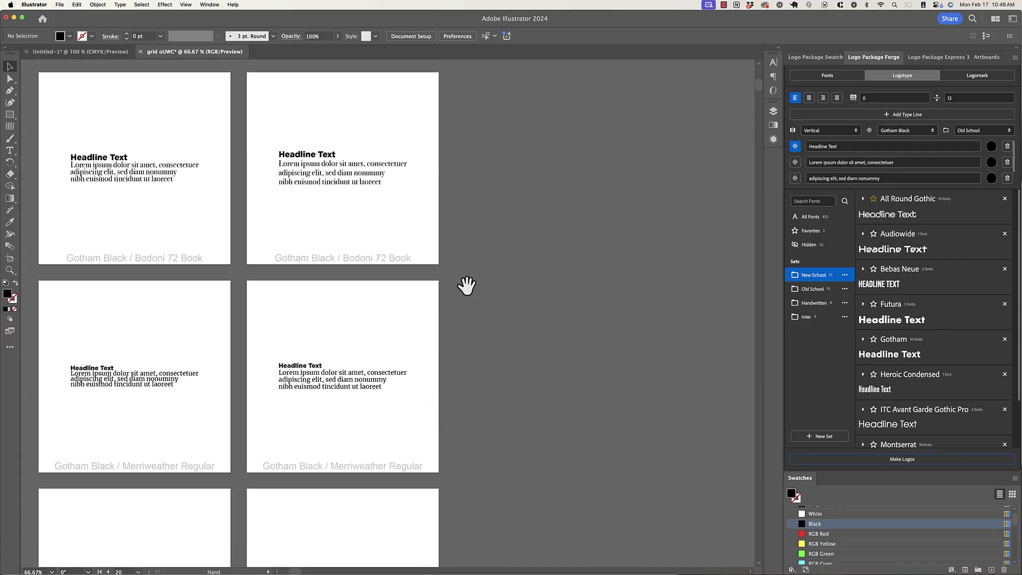
scroll(465, 284, down, 4)
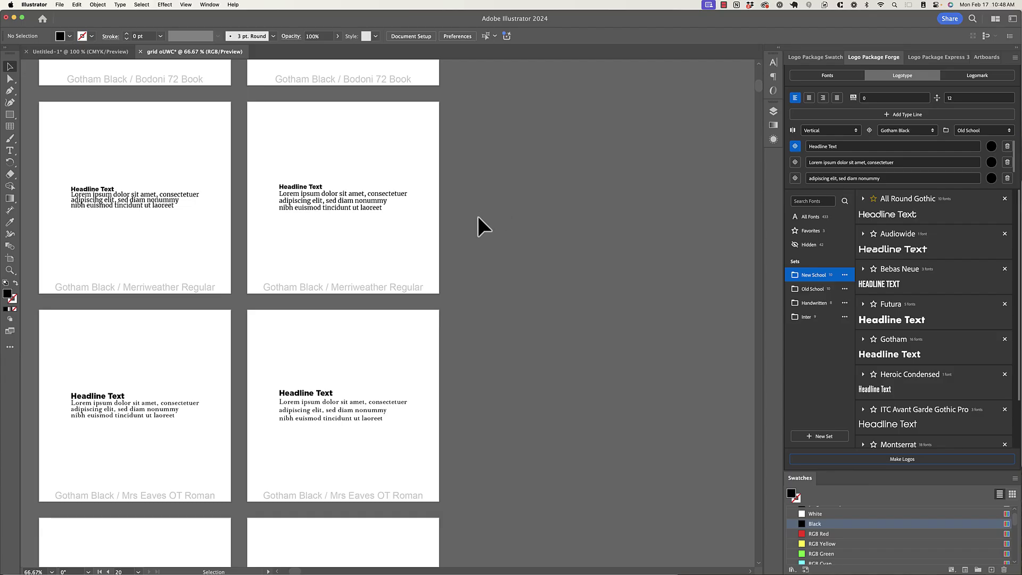
scroll(467, 270, down, 10)
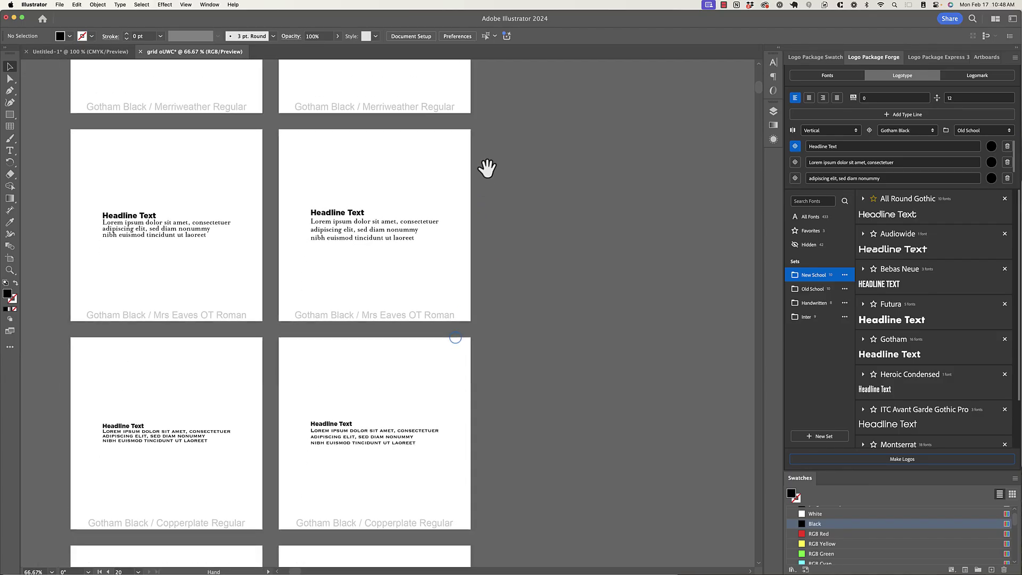
scroll(514, 204, down, 8)
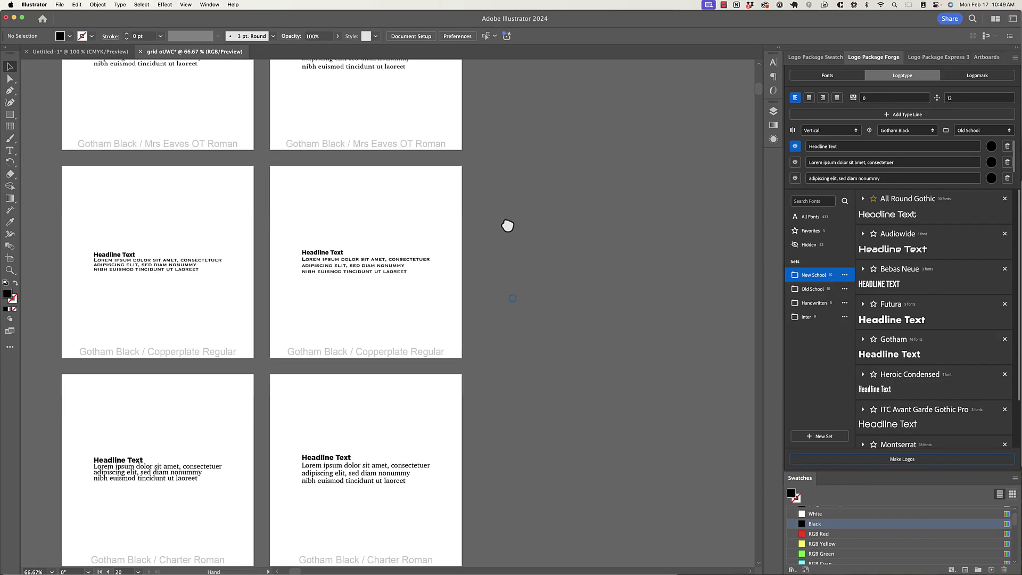
scroll(485, 241, down, 1)
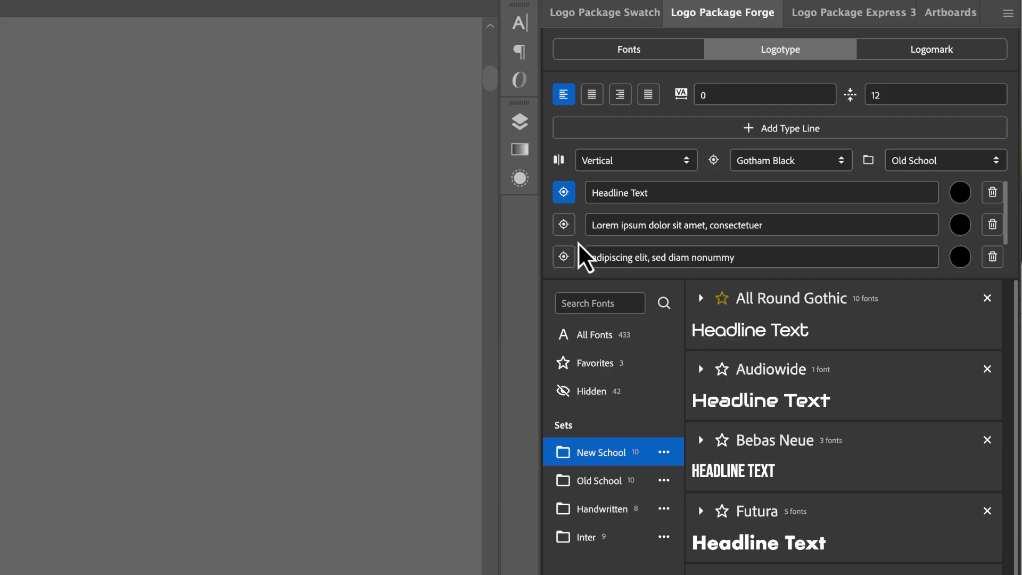
scroll(578, 244, down, 1)
scroll(579, 251, up, 1)
scroll(607, 228, down, 2)
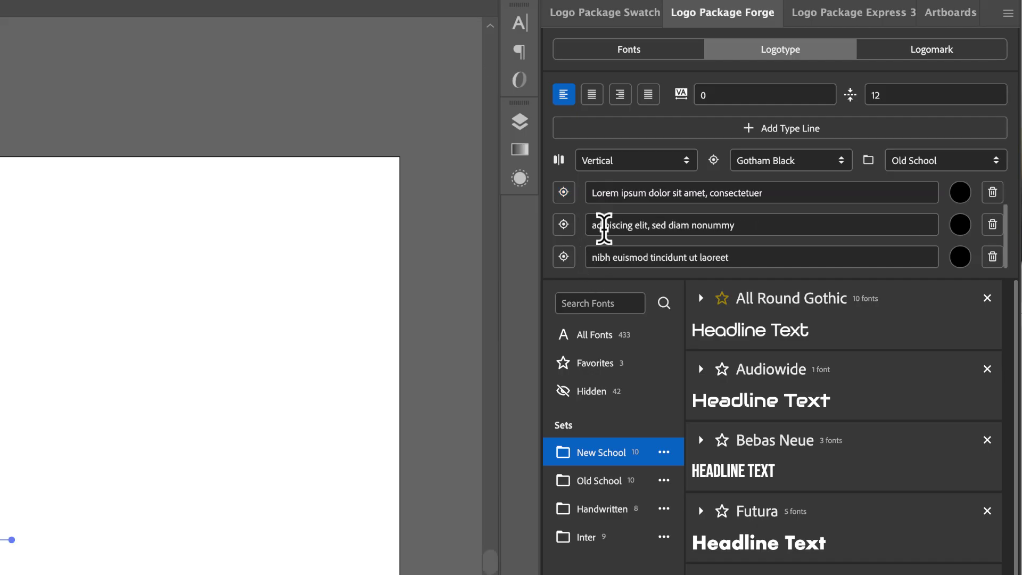
scroll(604, 224, up, 2)
Replace the Headline Text line with WORLD'S, correcting the typos
click(665, 194)
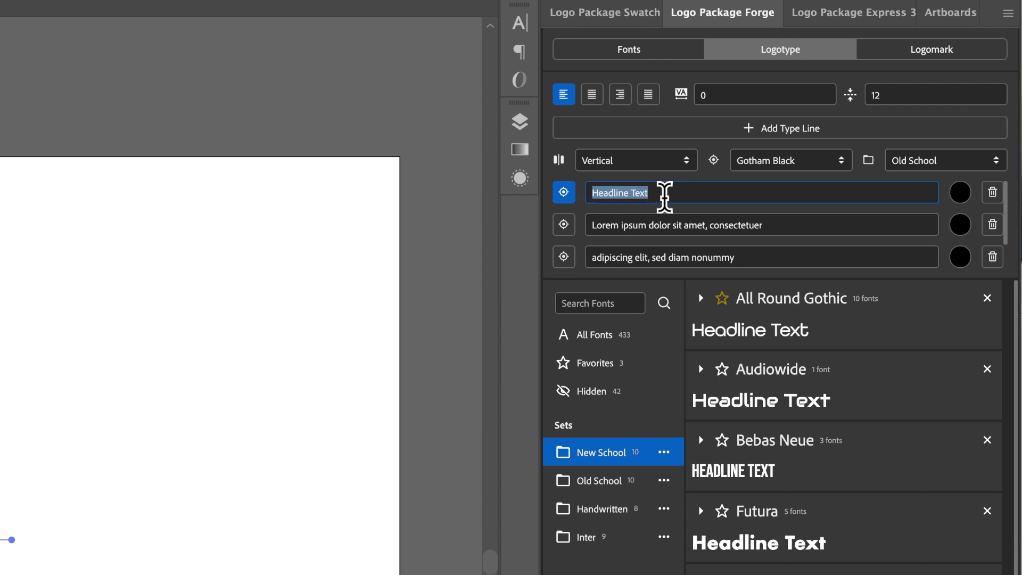
text(WO)
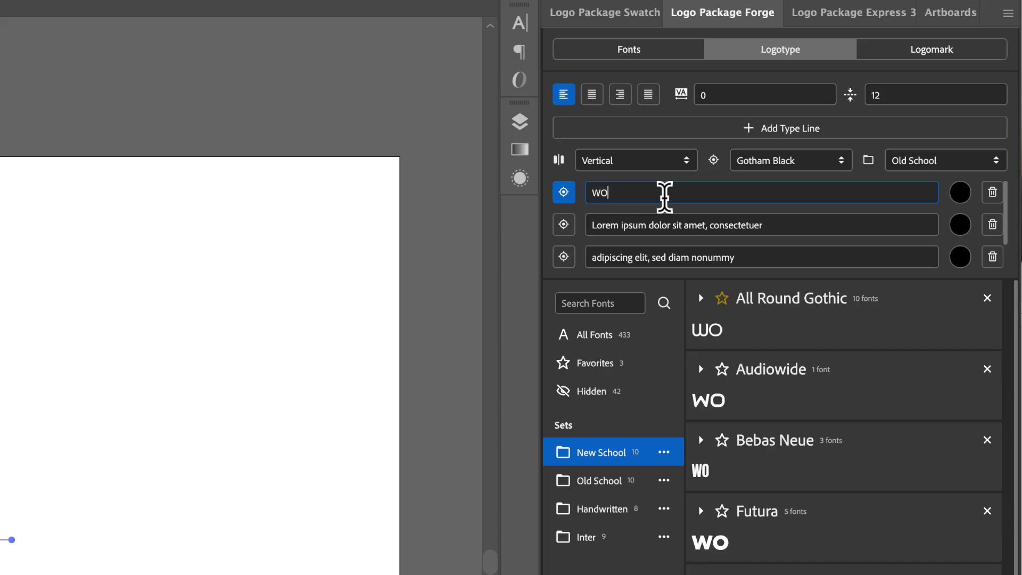
text(RLd)
key(BackSpace)
text(D"S)
key(BackSpace)
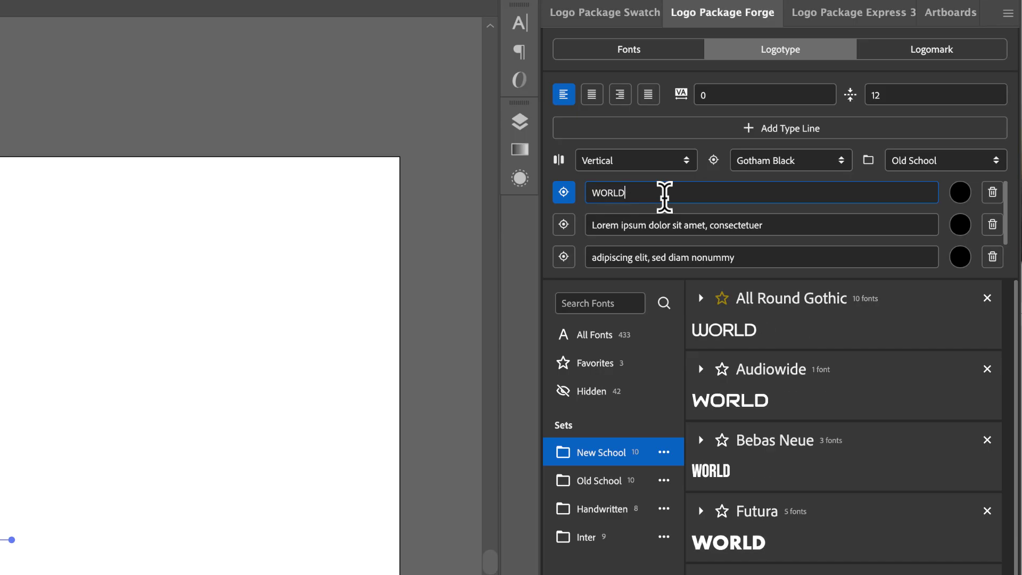
text('S)
key(BackSpace)
text(S)
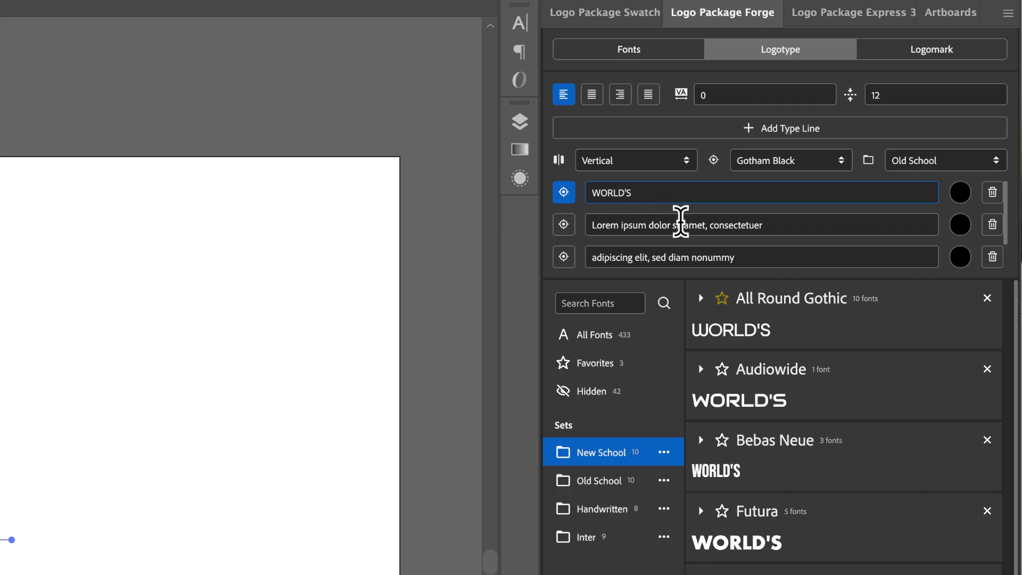
Fill the remaining type lines with GREATEST, FATHER and AWARD over the placeholder text
key(Tab)
text(GRE)
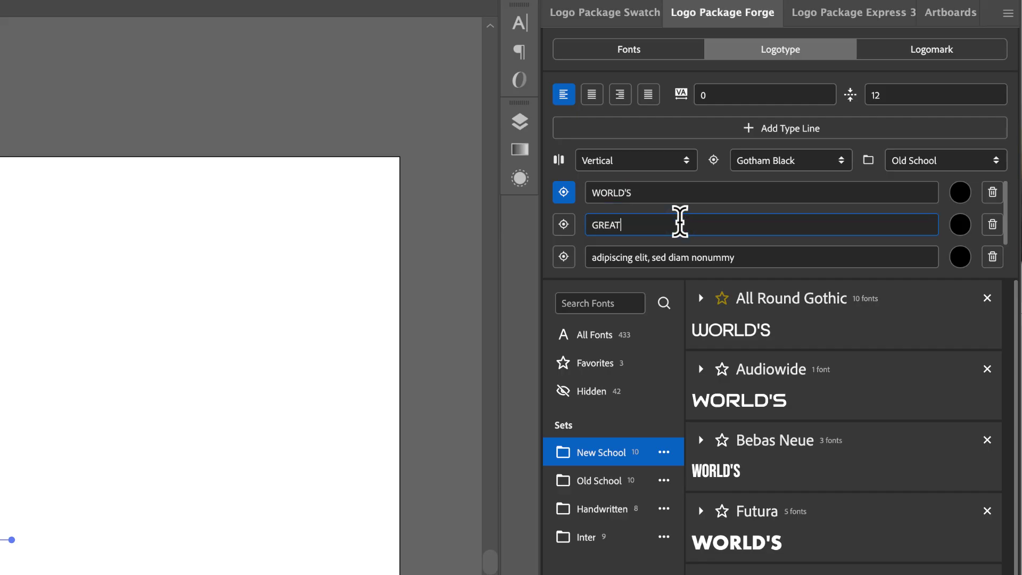
scroll(680, 224, down, 1)
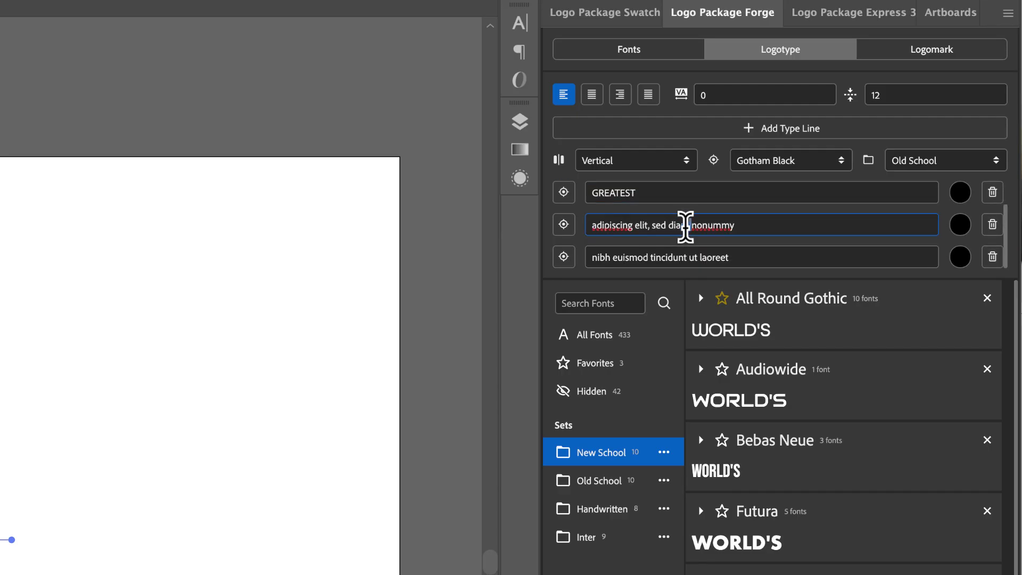
triple_click(685, 226)
text(FATHER)
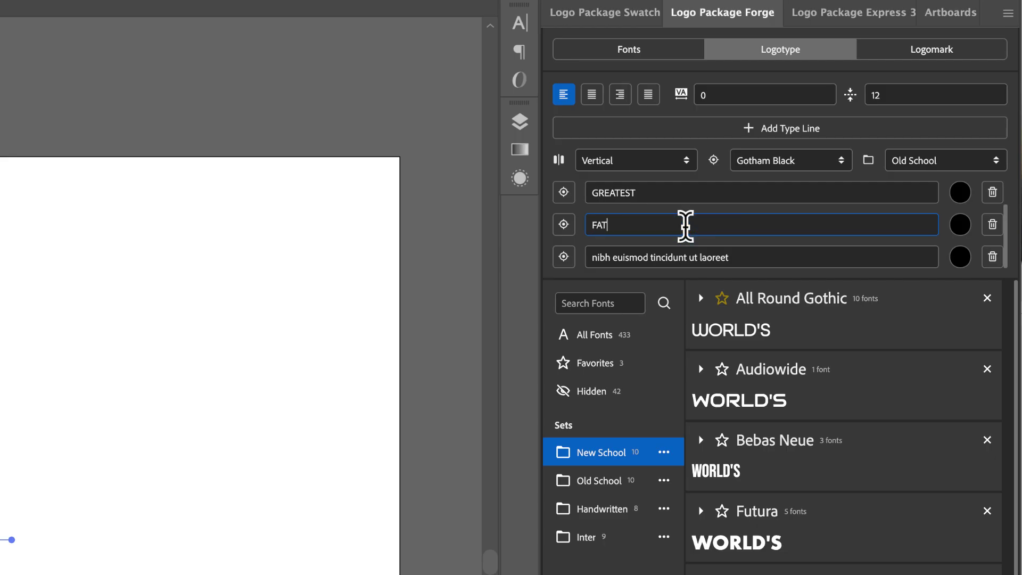
triple_click(706, 255)
text(AWARD)
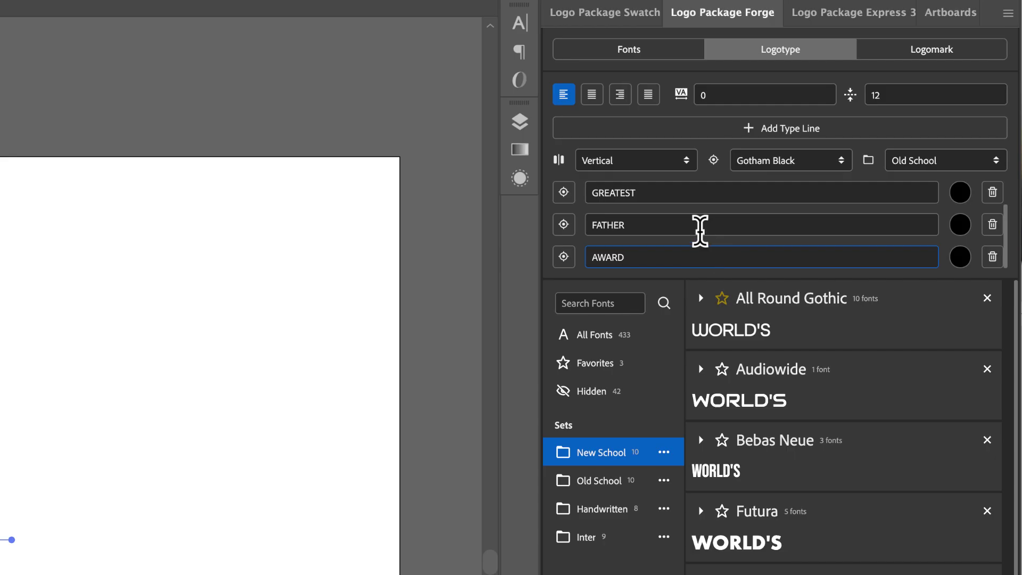
scroll(700, 244, up, 1)
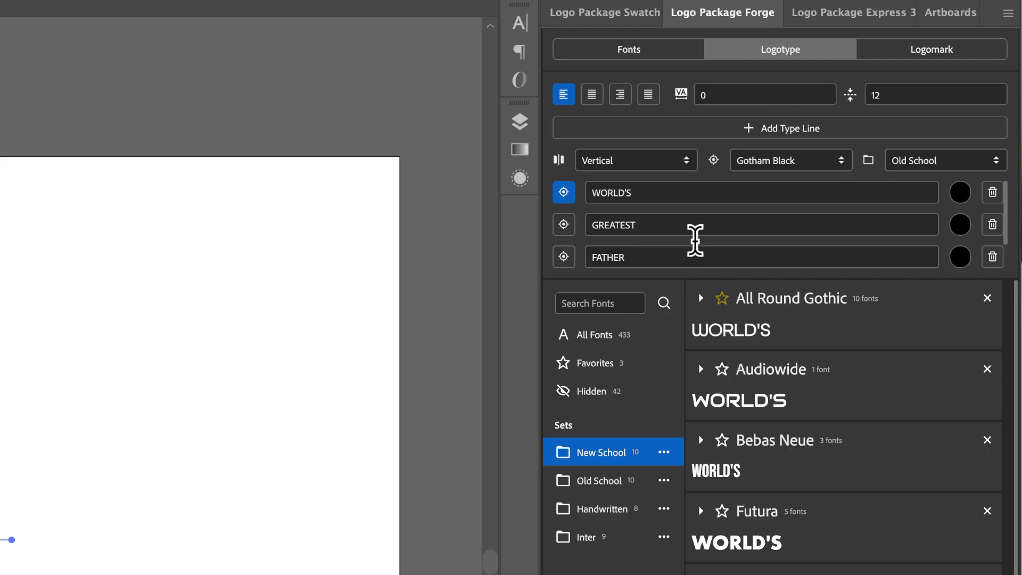
scroll(694, 243, down, 1)
scroll(644, 245, up, 1)
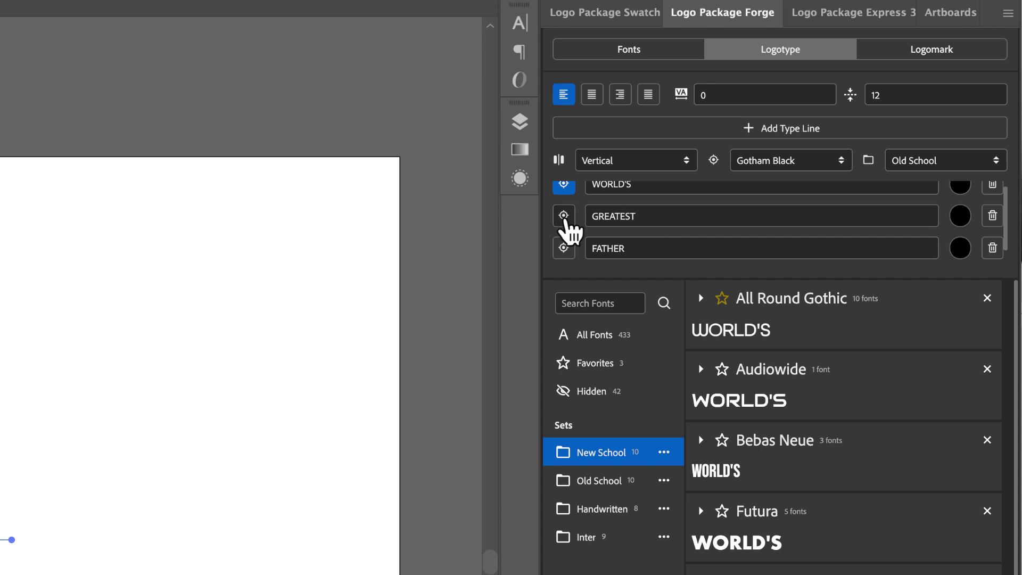
Target only GREATEST and FATHER and give them the Handwritten Bradley Hand Bold font
click(566, 191)
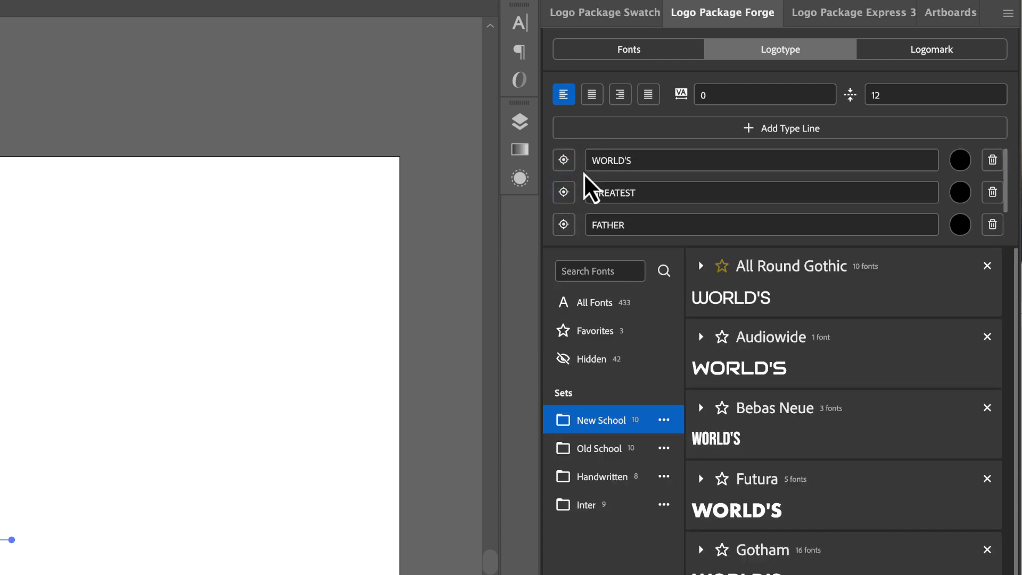
click(565, 192)
click(565, 256)
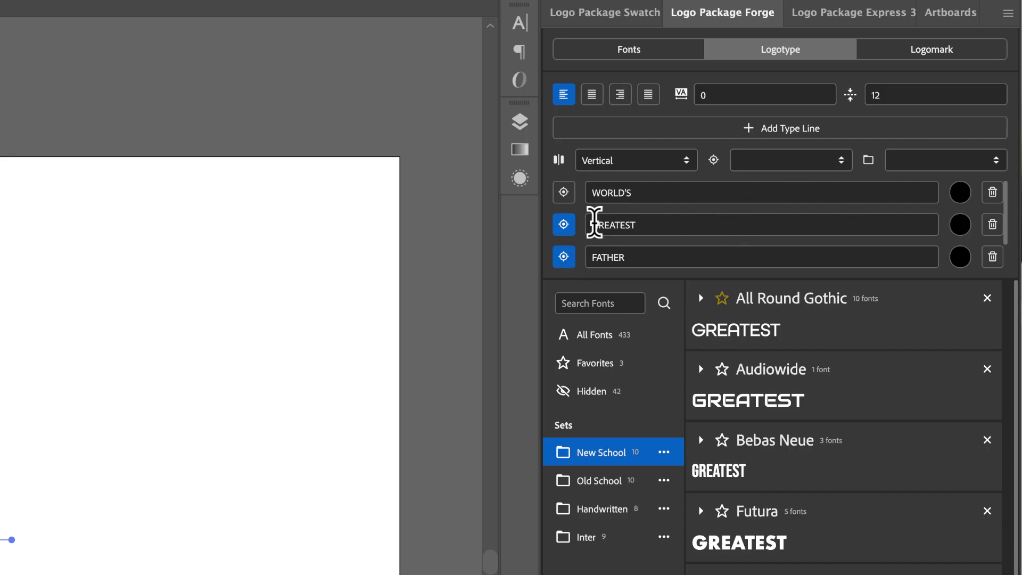
scroll(595, 221, down, 1)
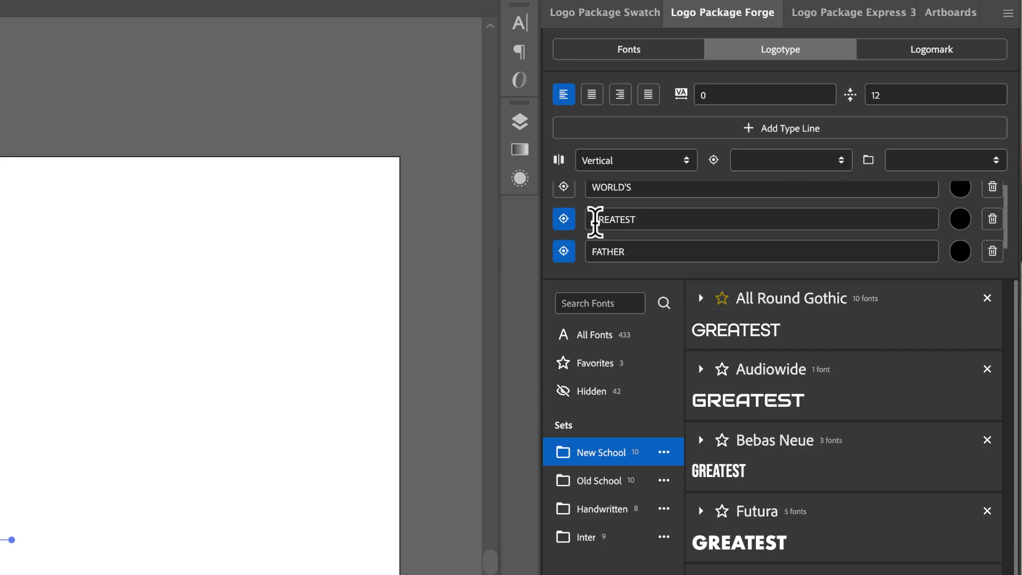
click(827, 160)
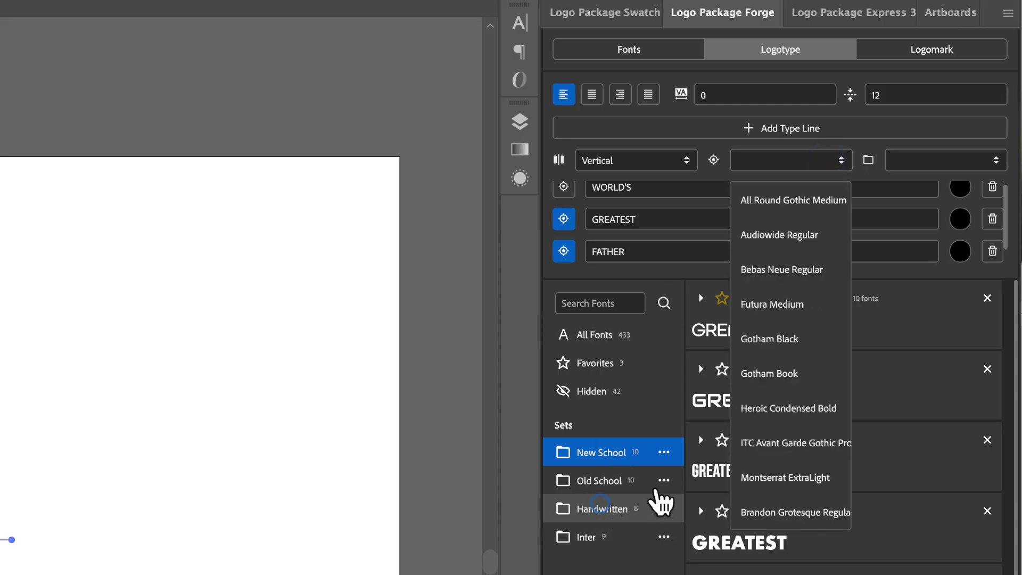
click(600, 510)
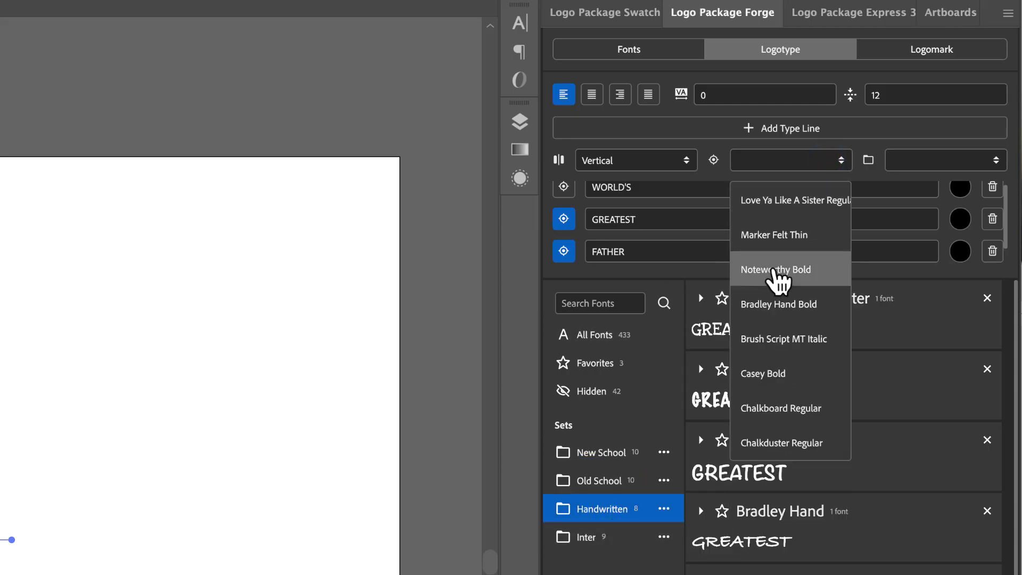
click(778, 304)
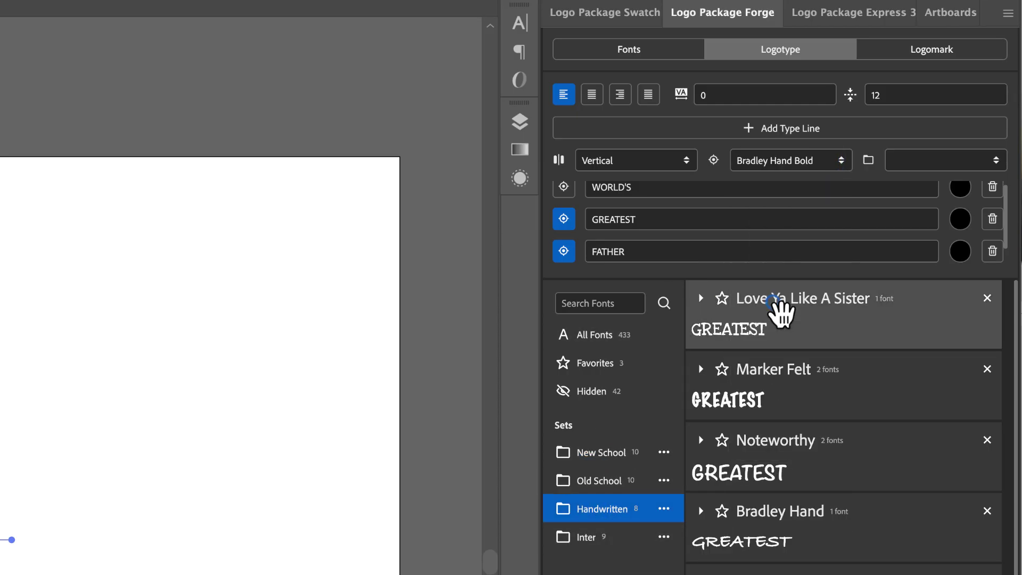
Pair the logotype with the Old School font set
scroll(648, 208, up, 1)
scroll(652, 211, down, 2)
scroll(612, 255, up, 1)
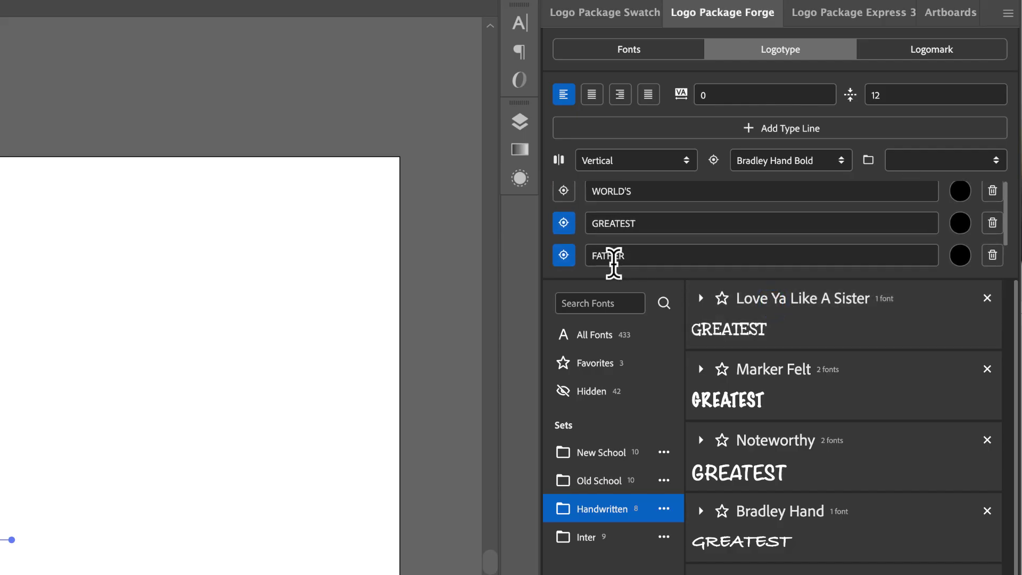
click(997, 164)
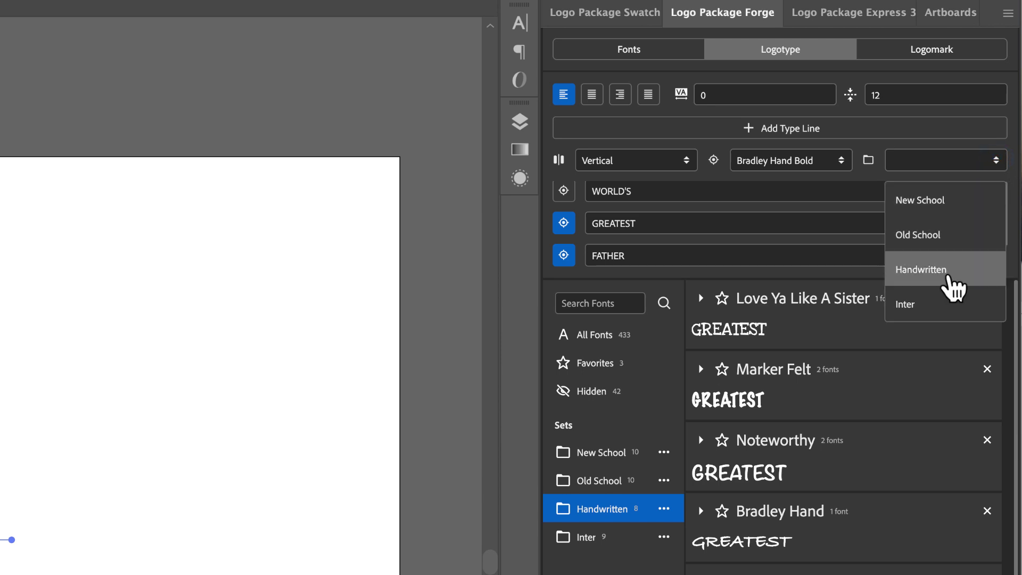
click(948, 234)
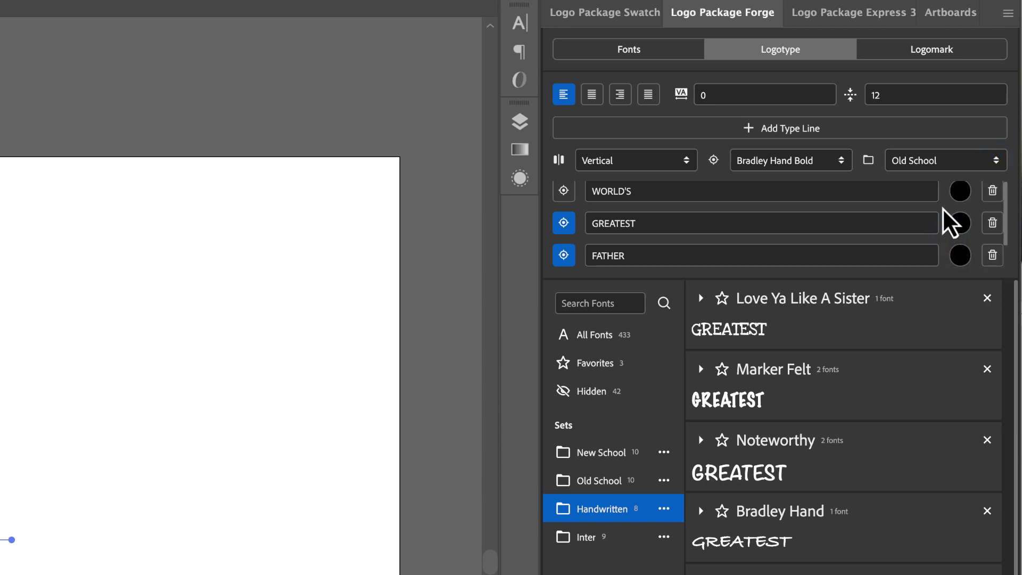
scroll(861, 238, down, 1)
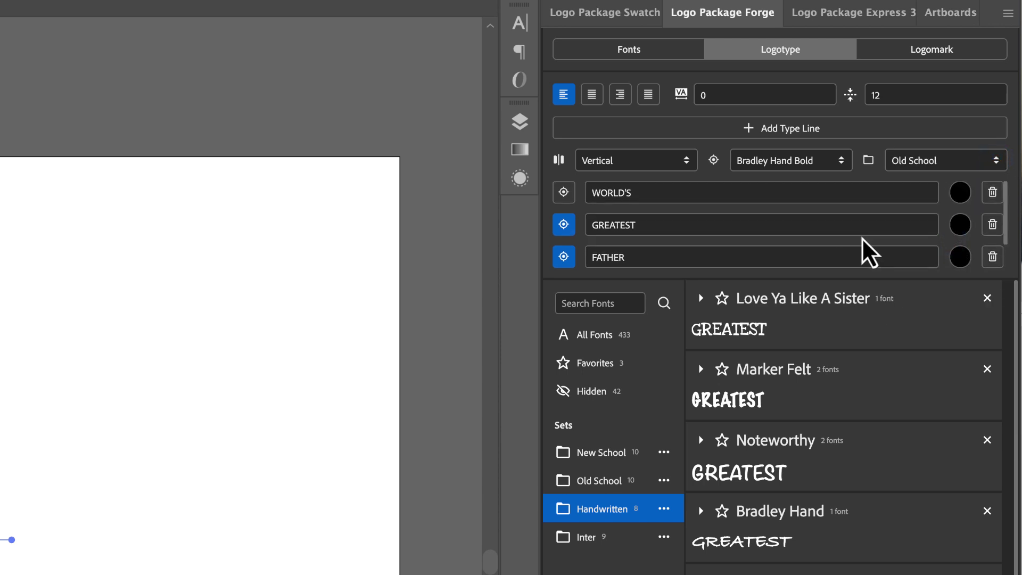
Color the GREATEST line red F23636 and copy the hex value
click(960, 220)
click(279, 182)
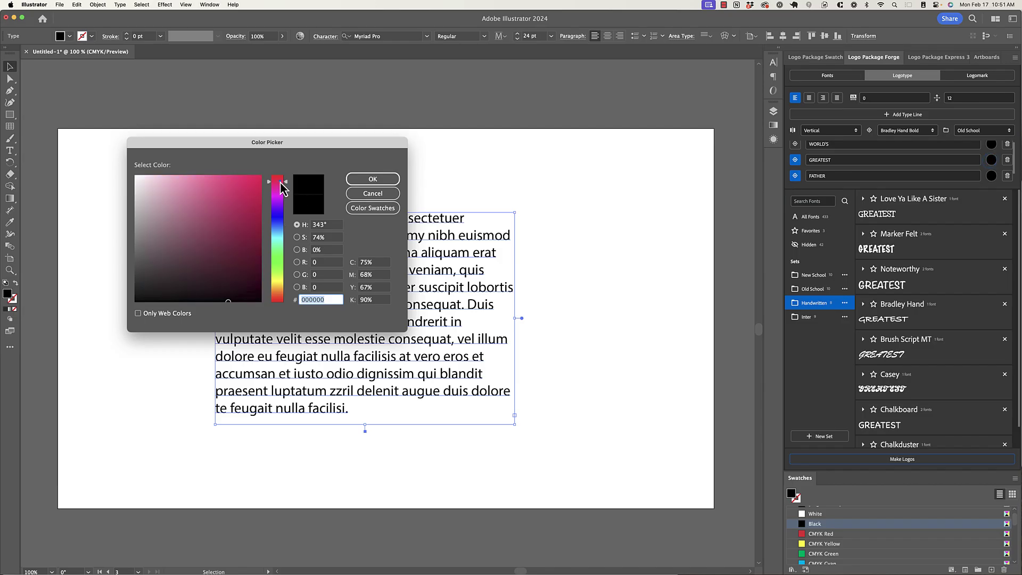
click(233, 182)
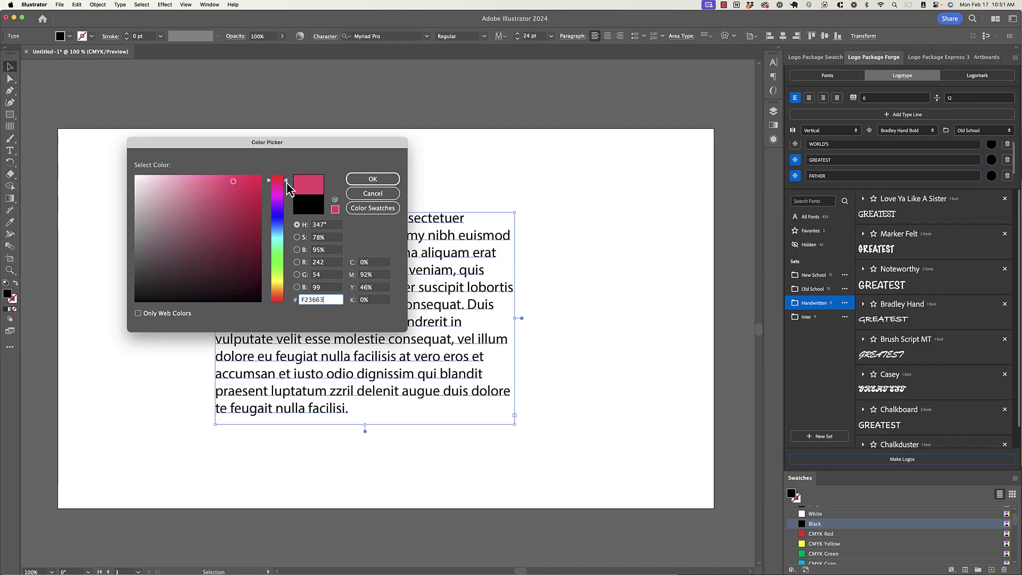
drag(287, 184, 286, 172)
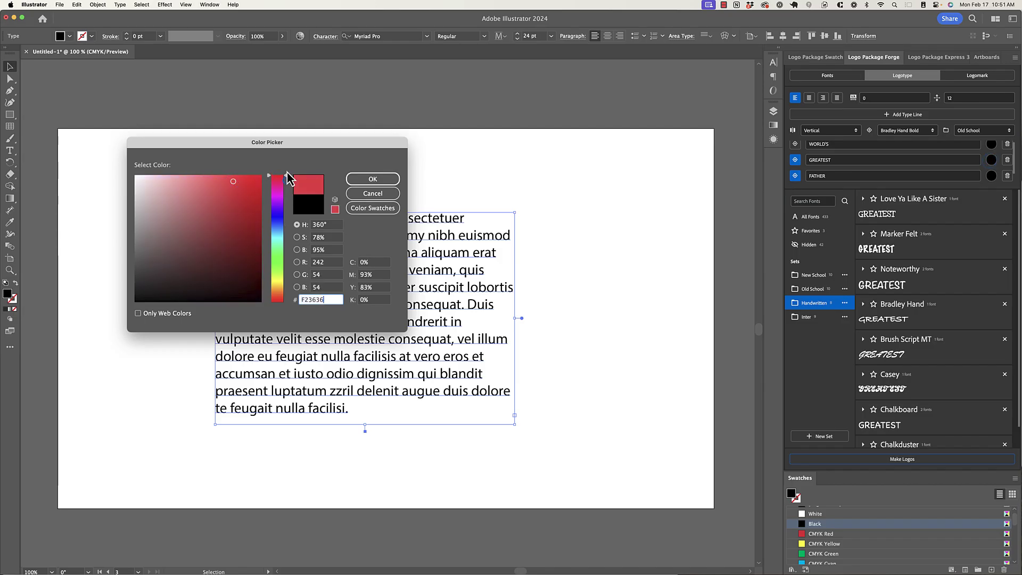
click(325, 300)
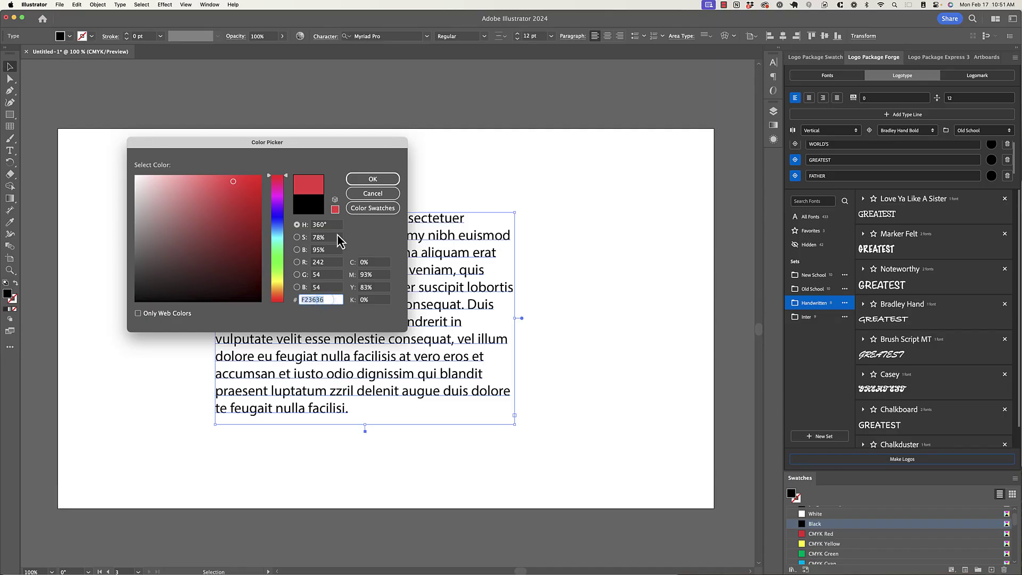
click(363, 182)
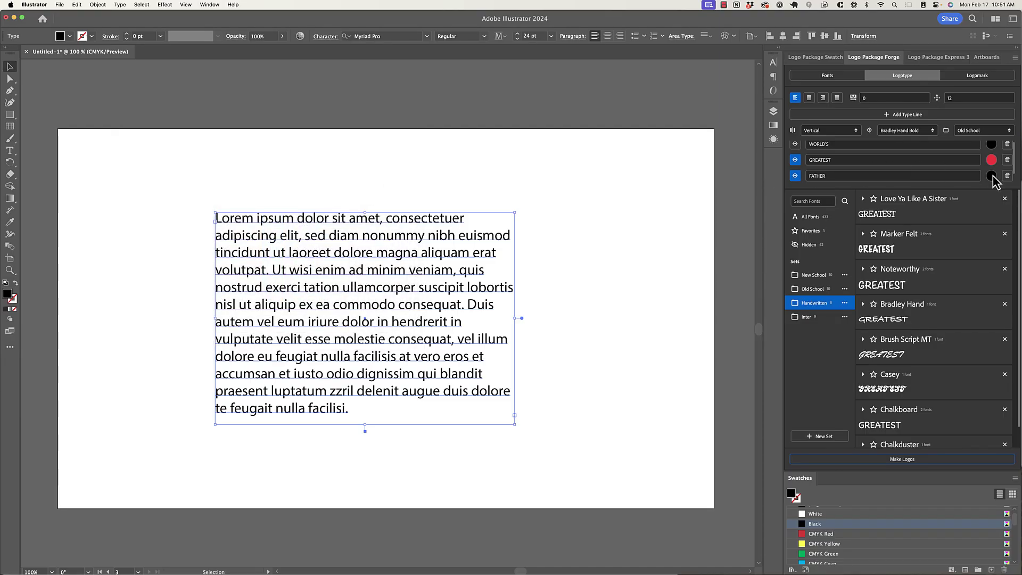
Paste the same red F23636 onto the FATHER line, leaving WORLD'S and AWARD black
click(990, 176)
click(333, 298)
text(F23636)
click(372, 180)
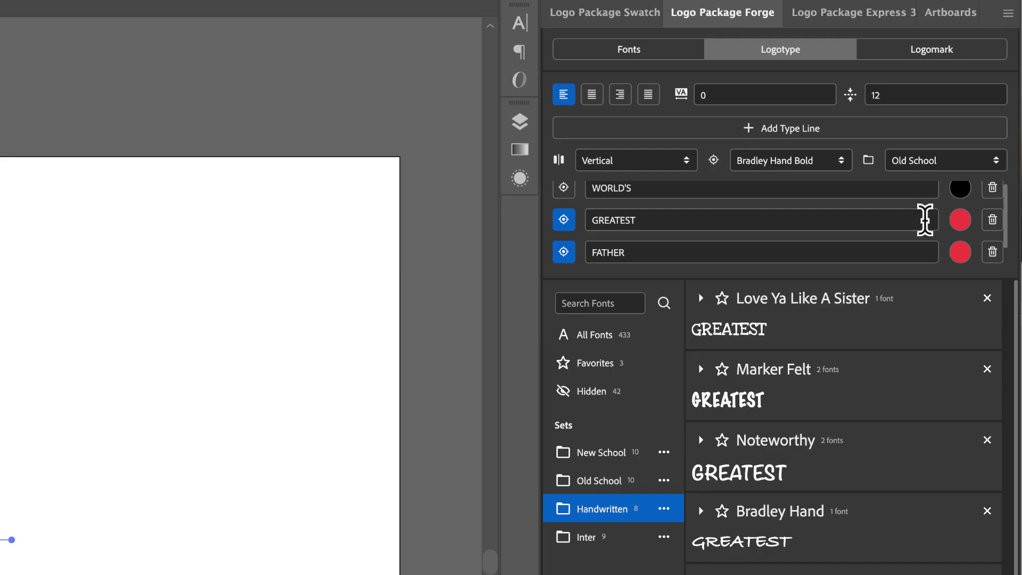
scroll(750, 227, up, 1)
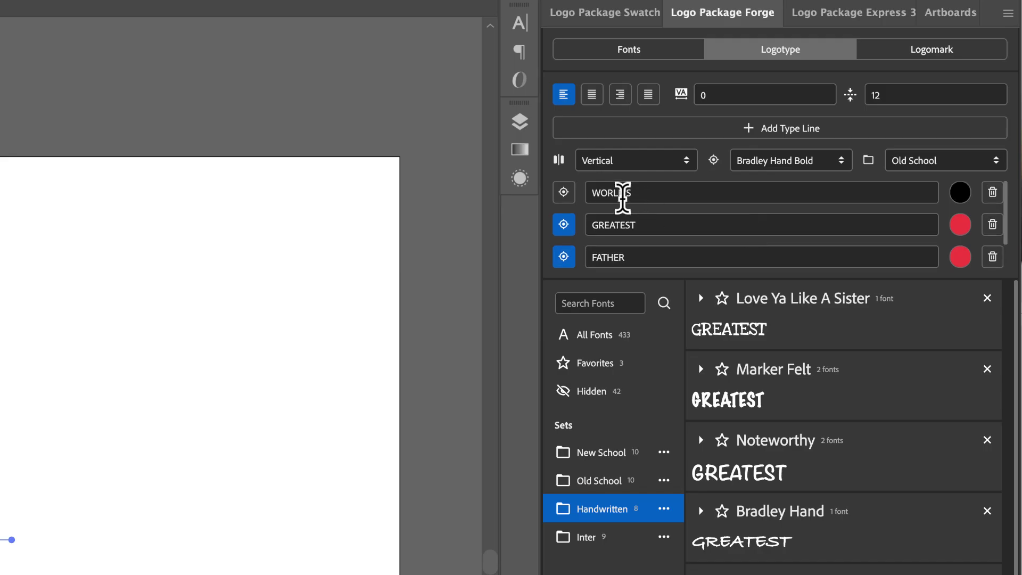
scroll(755, 222, down, 3)
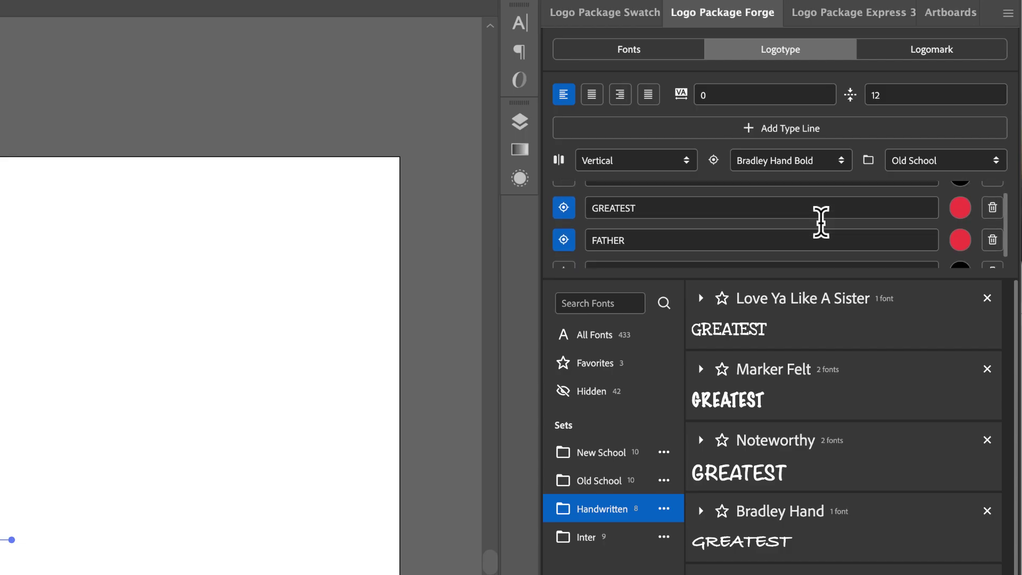
scroll(821, 224, down, 2)
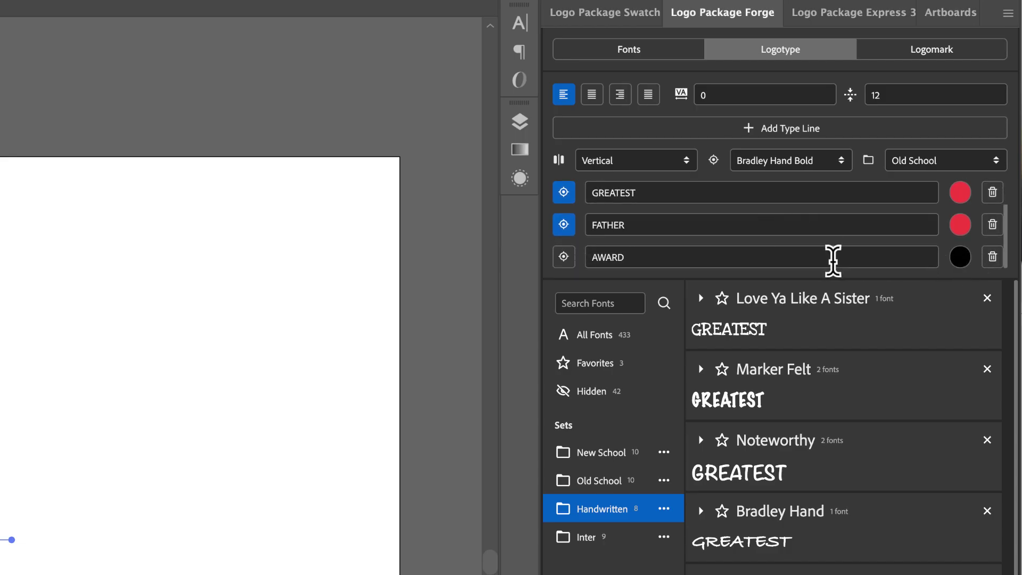
scroll(821, 260, up, 4)
scroll(795, 250, up, 2)
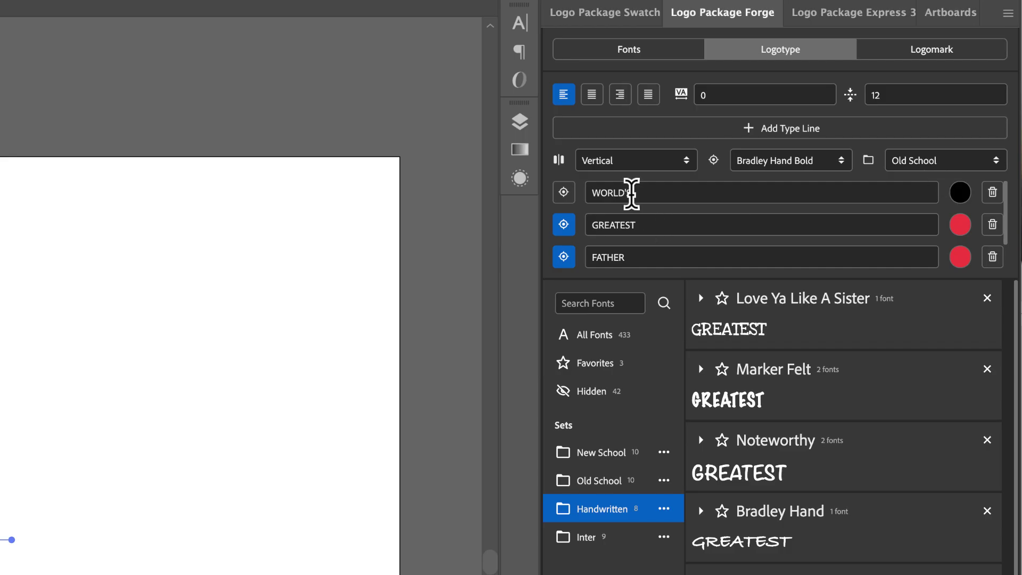
scroll(625, 239, down, 5)
scroll(644, 245, up, 4)
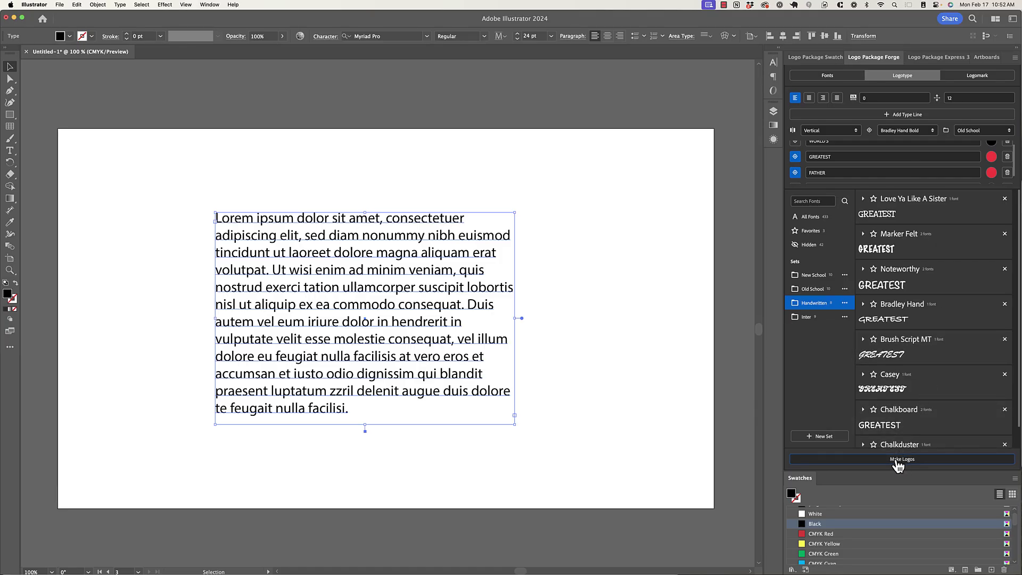
Generate WORLD'S GREATEST FATHER AWARD stickers in red Bradley Hand Bold with Old School fonts, then browse them
click(896, 460)
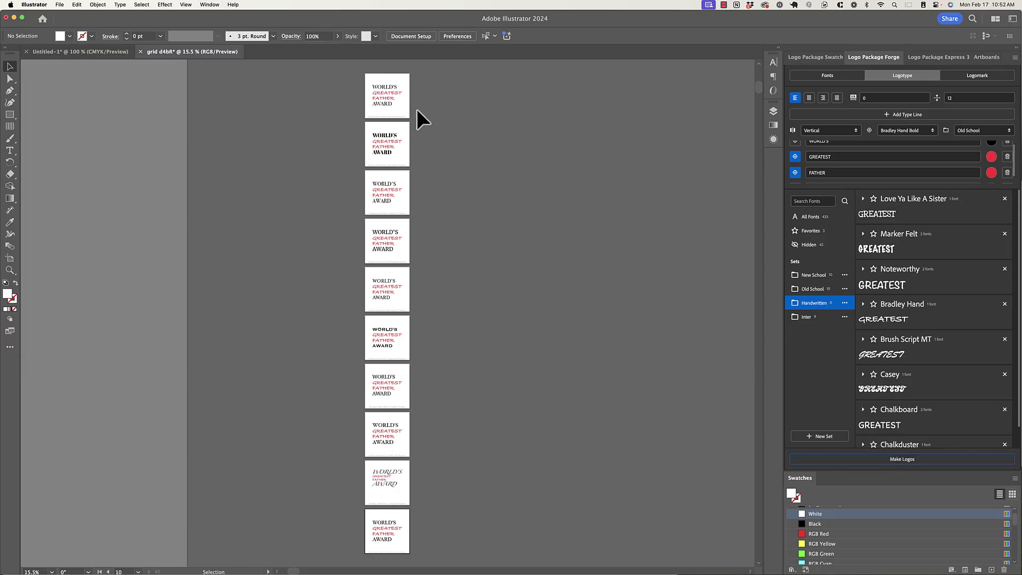
scroll(393, 91, up, 5)
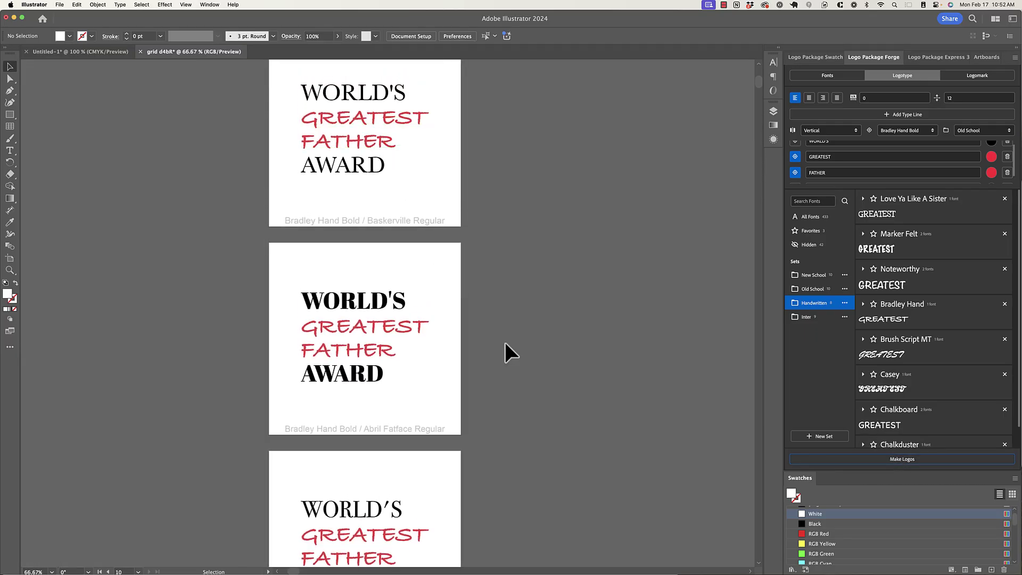
scroll(483, 334, down, 2)
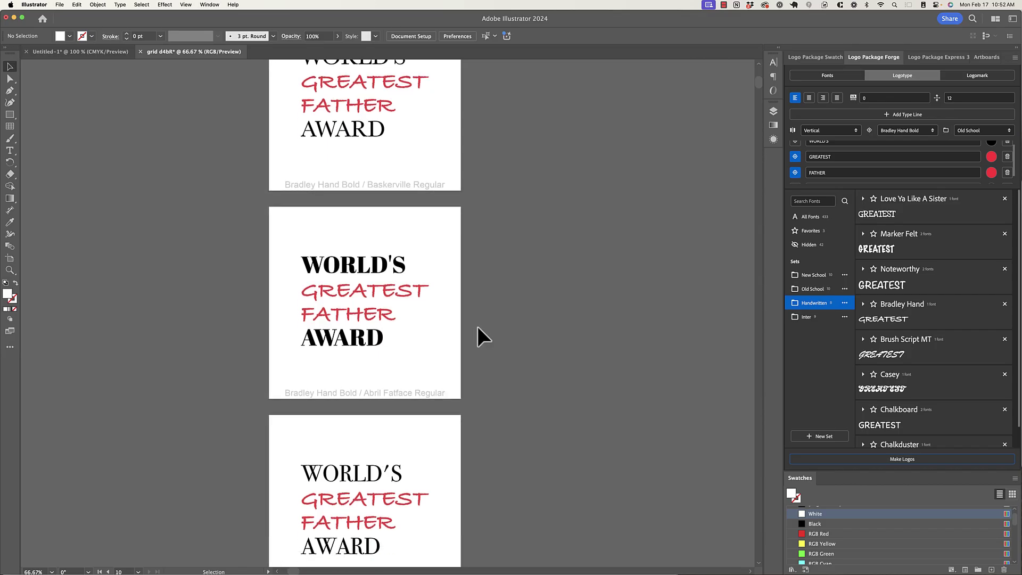
scroll(478, 324, down, 10)
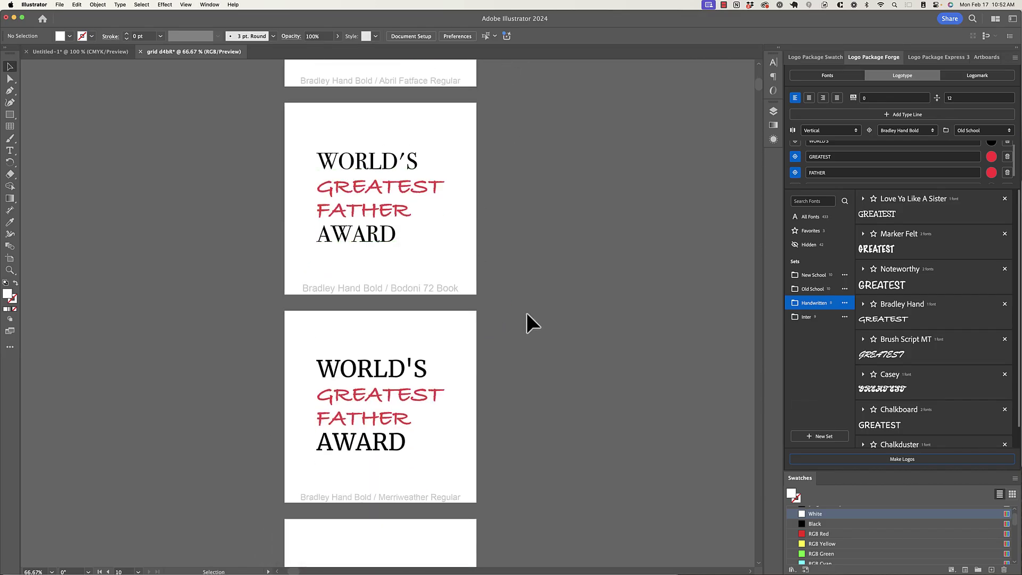
scroll(524, 319, down, 6)
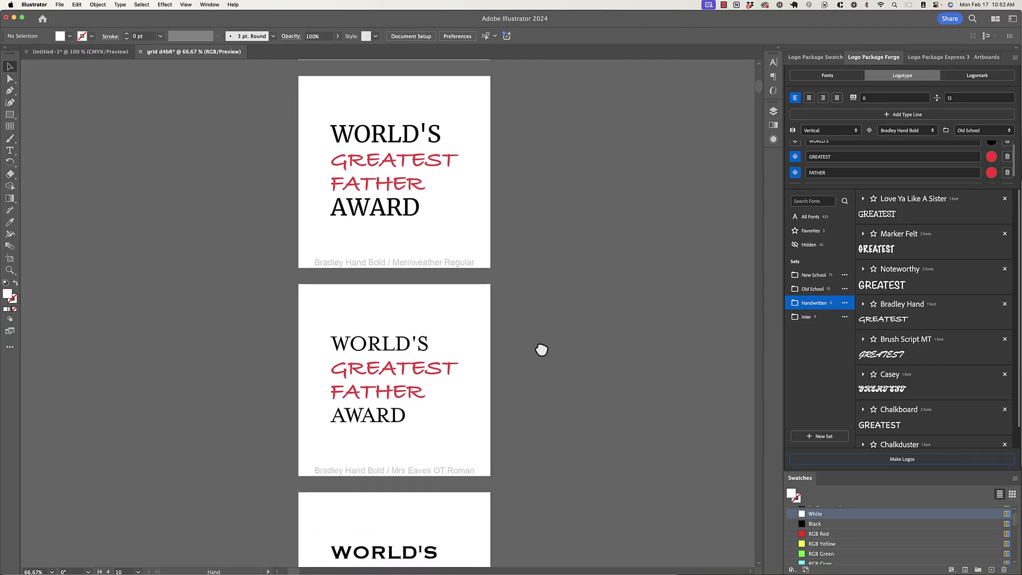
scroll(541, 342, down, 5)
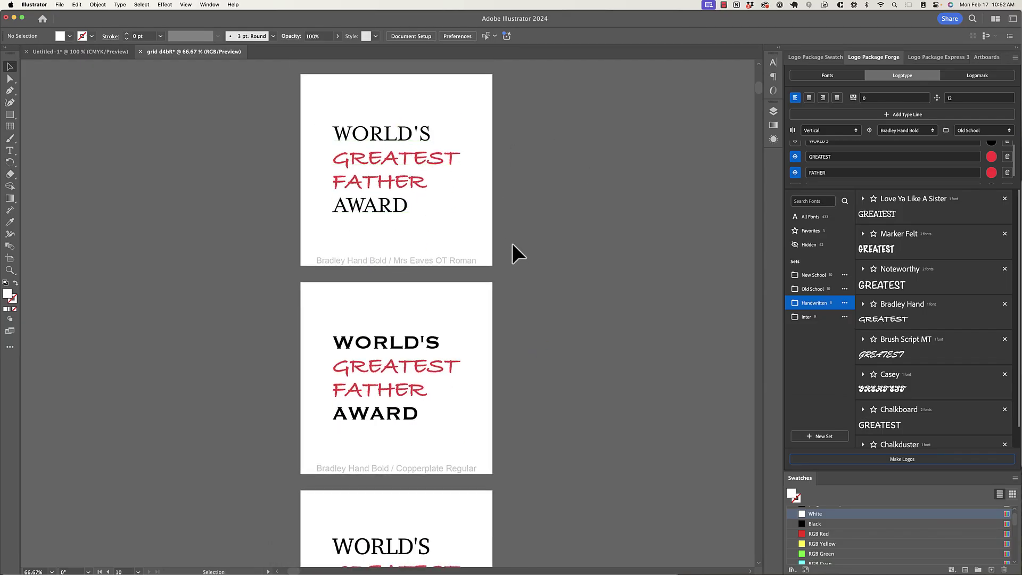
scroll(509, 257, down, 5)
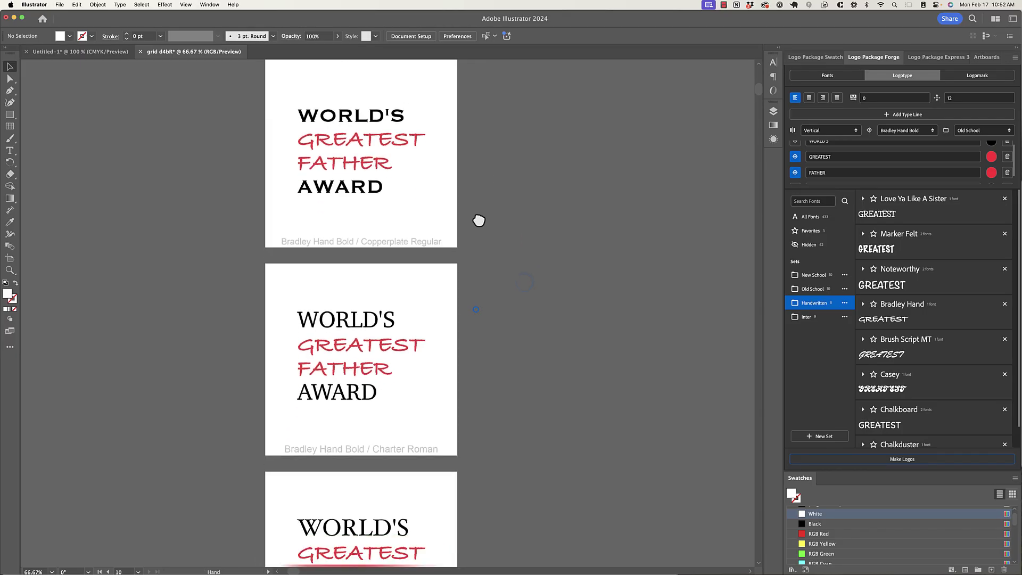
scroll(482, 221, up, 1)
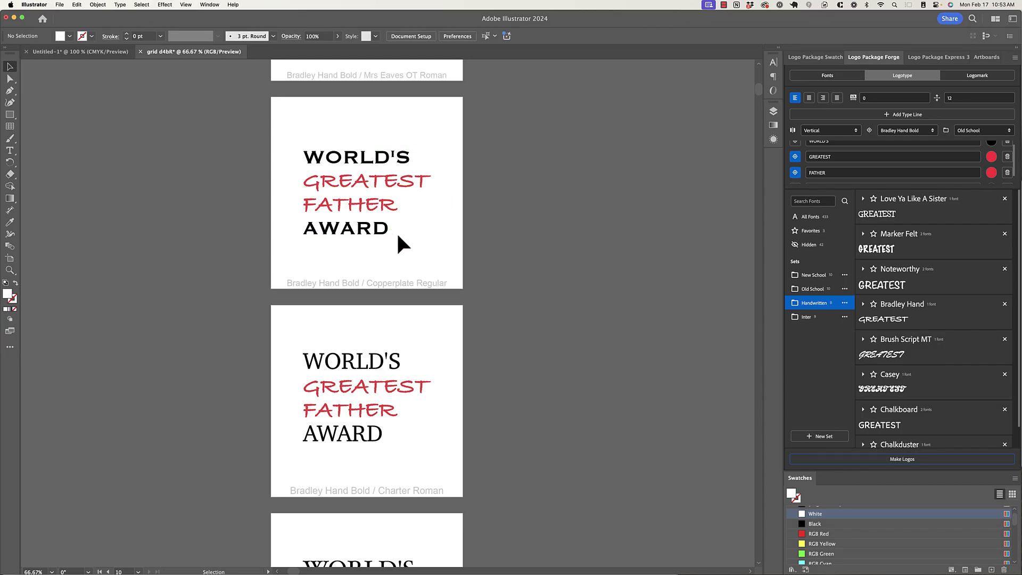
Justify the sticker lines, regenerate, and zoom and pan down to the Charter Roman row
click(837, 98)
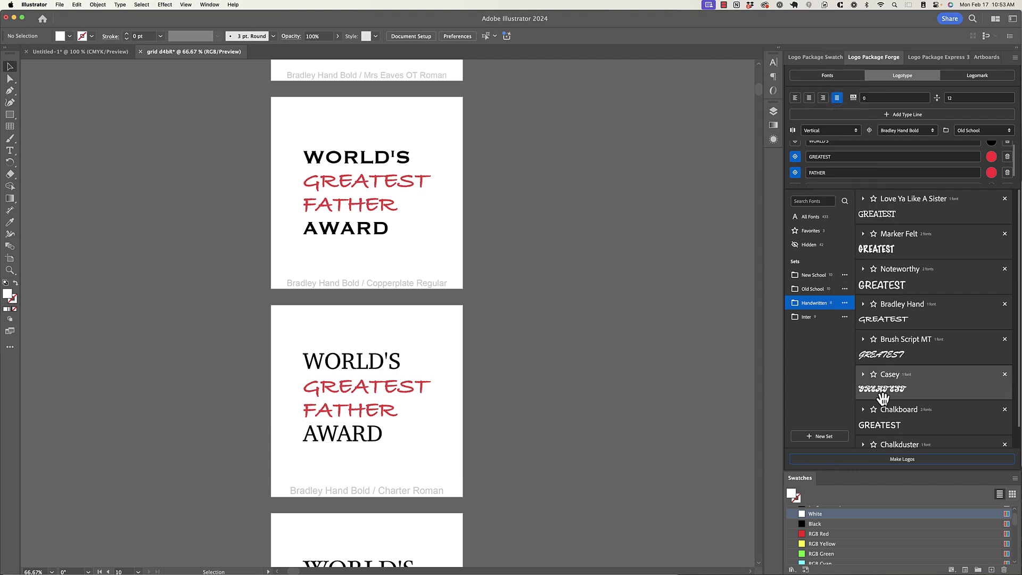
click(900, 461)
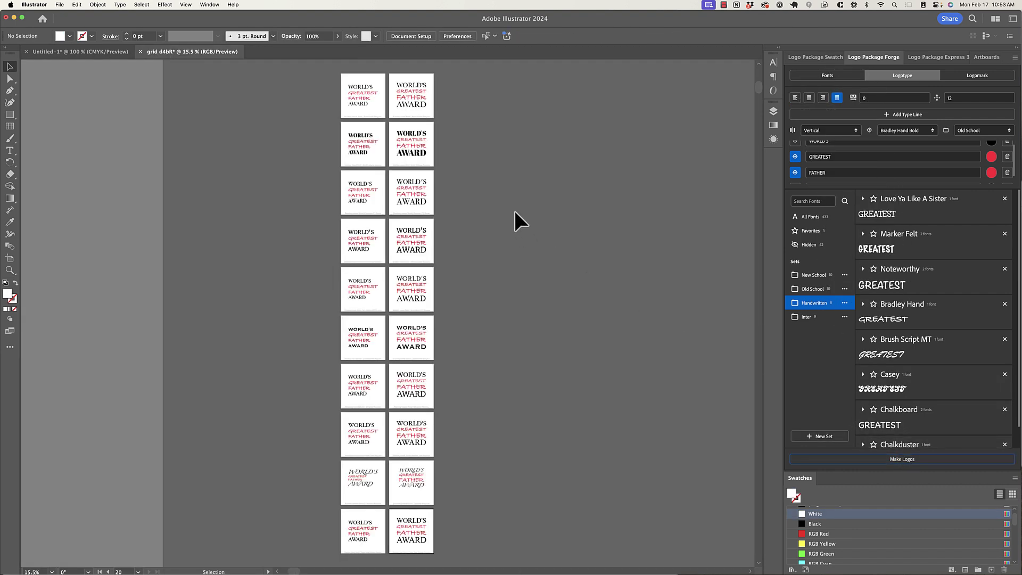
key(super+equal)
key(super+equal)
key(super+equal)
scroll(308, 149, left, 5)
scroll(435, 215, down, 1)
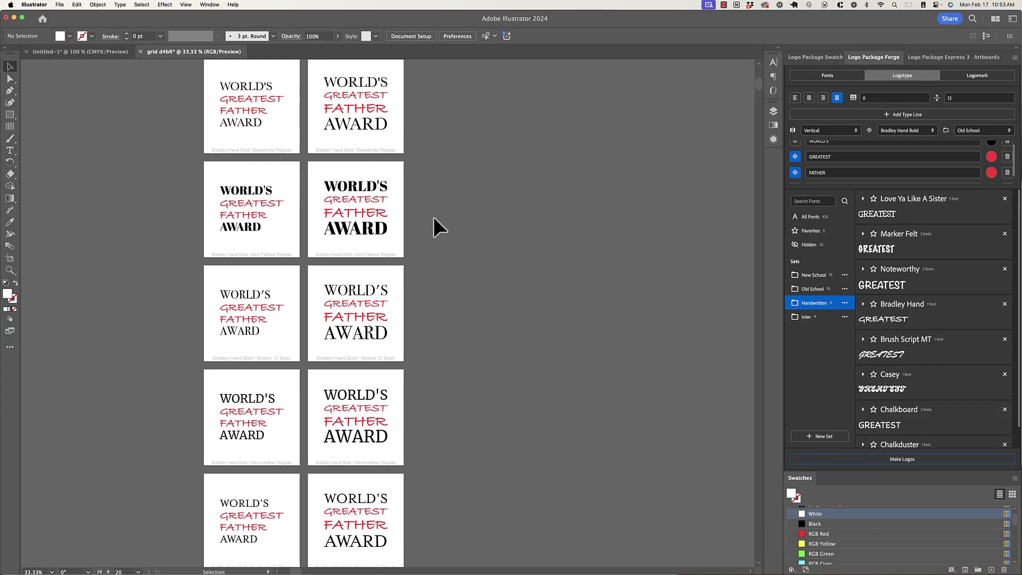
mouse_move(434, 305)
mouse_down()
mouse_move(440, 130)
mouse_move(426, 267)
mouse_move(426, 181)
mouse_move(431, 218)
mouse_move(437, 137)
mouse_up()
drag(458, 229, 461, 150)
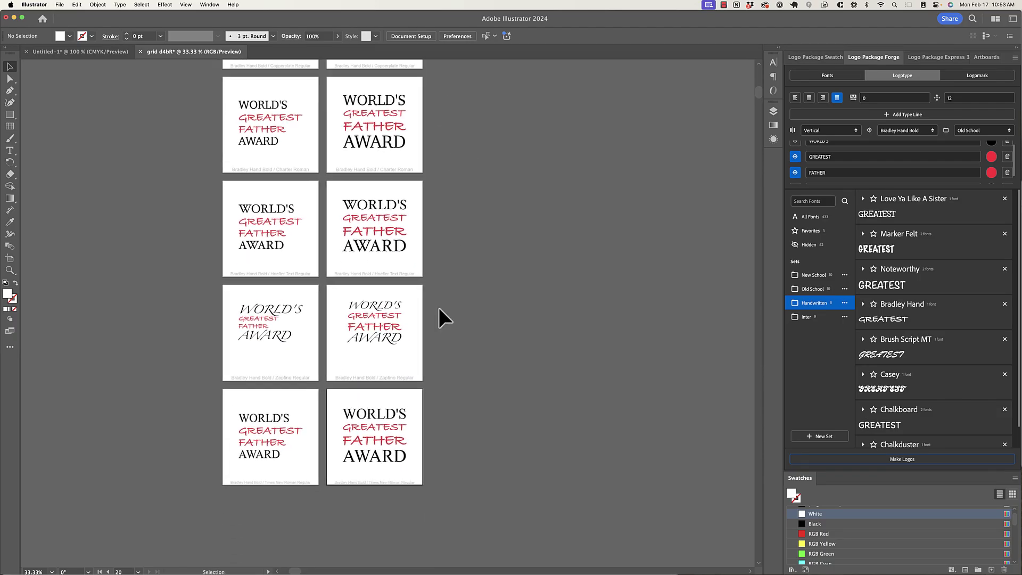
scroll(457, 228, up, 3)
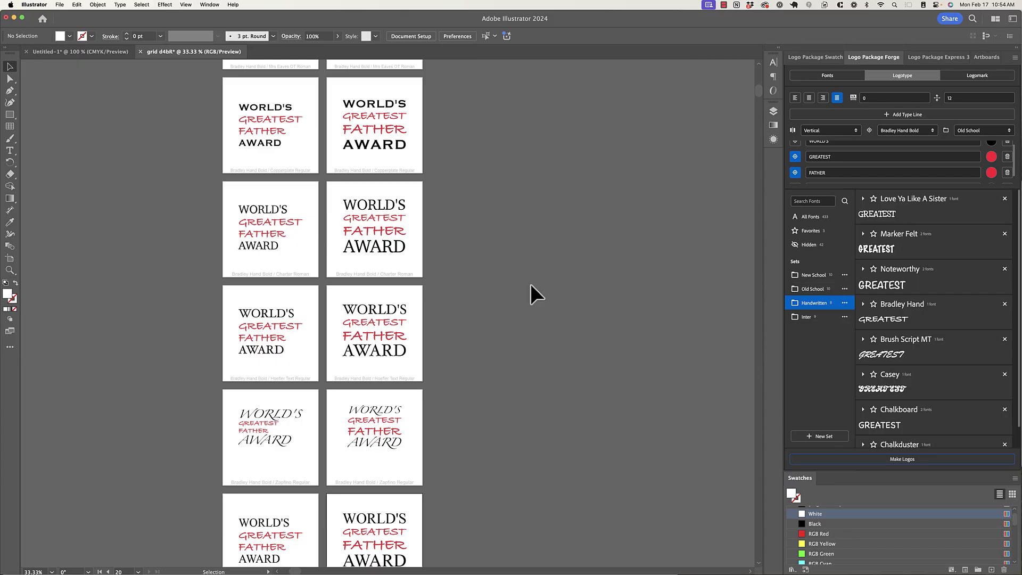
Switch to the Untitled-1 document and select the left artboard's Hello and World texts
key(ctrl+Tab)
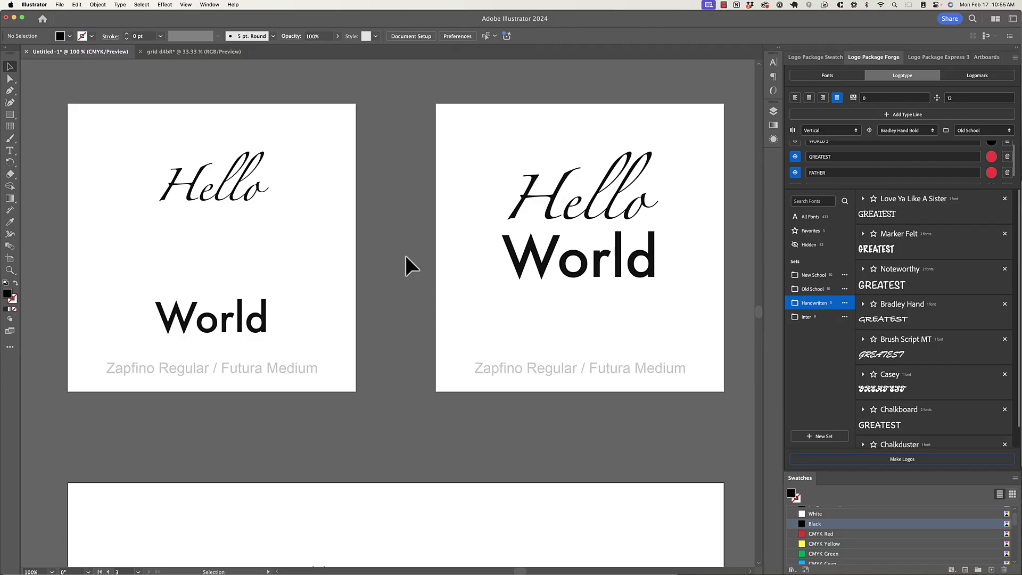
click(258, 174)
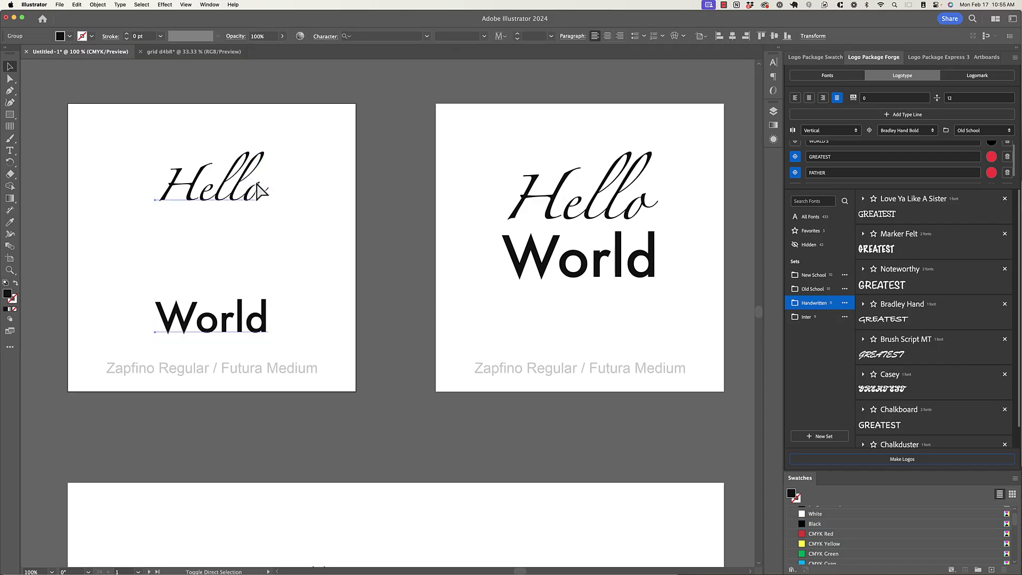
click(247, 171)
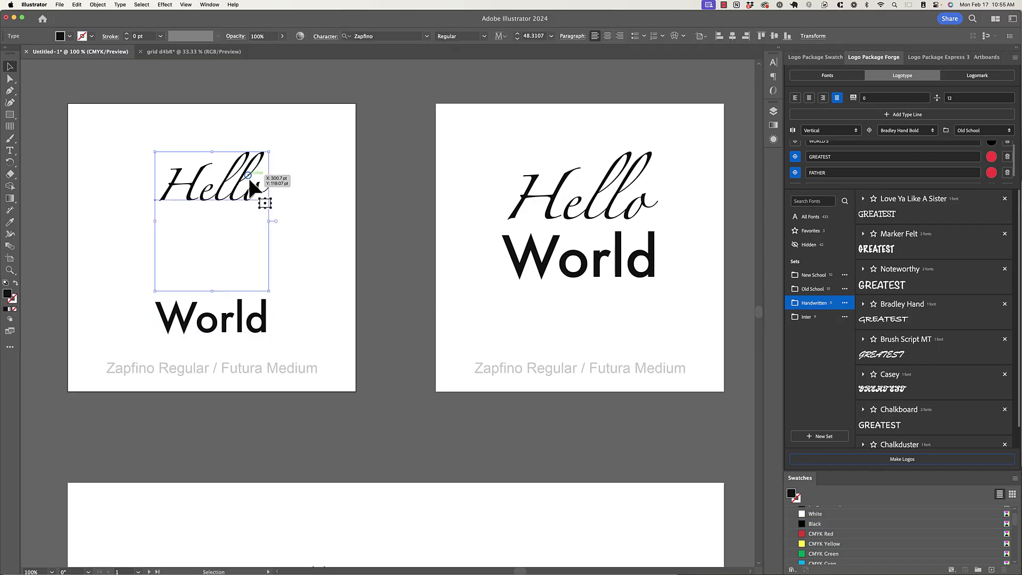
click(247, 320)
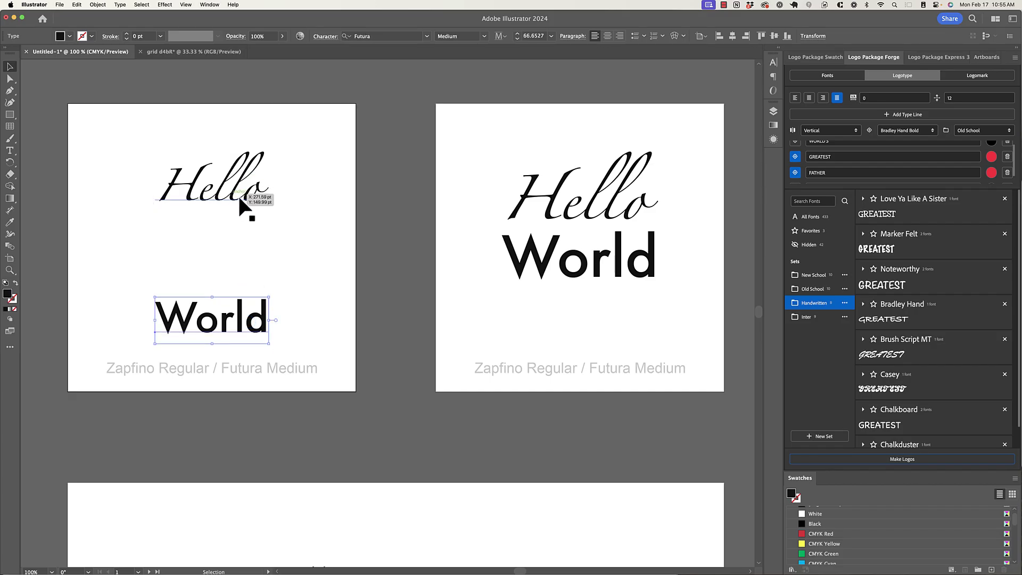
Select and deselect the left Hello text frame several times to inspect it
click(239, 212)
click(240, 217)
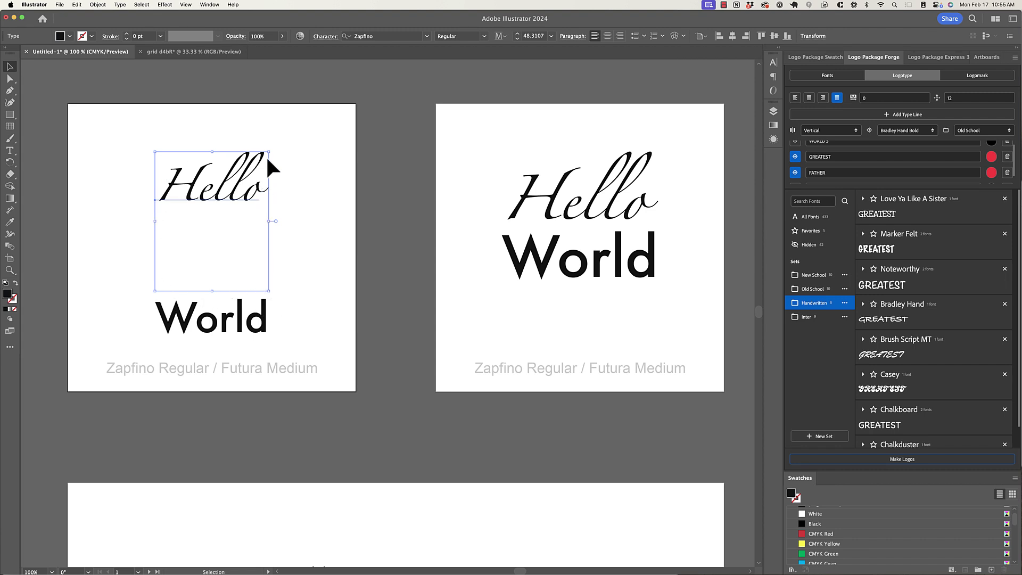
click(327, 274)
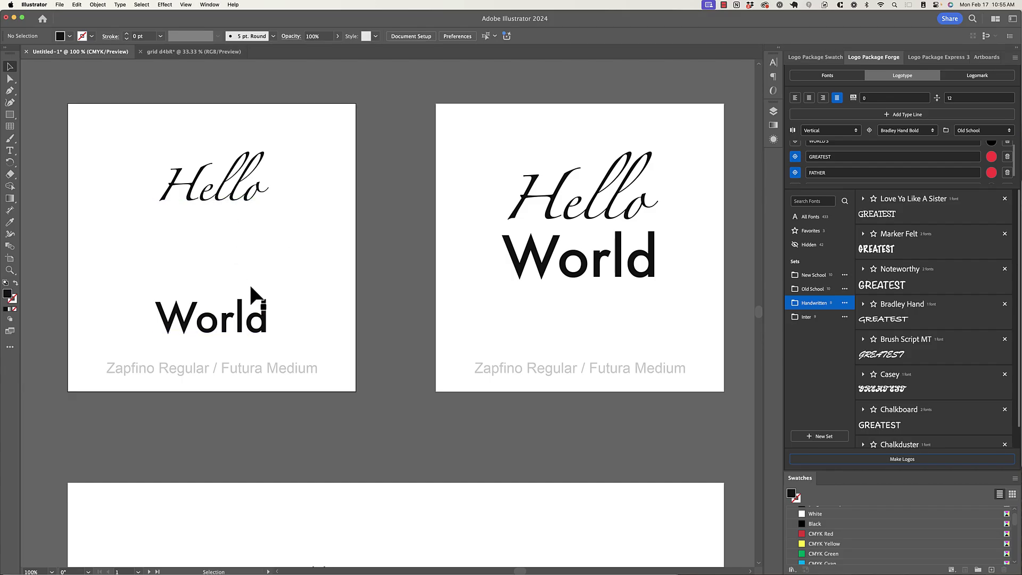
click(248, 186)
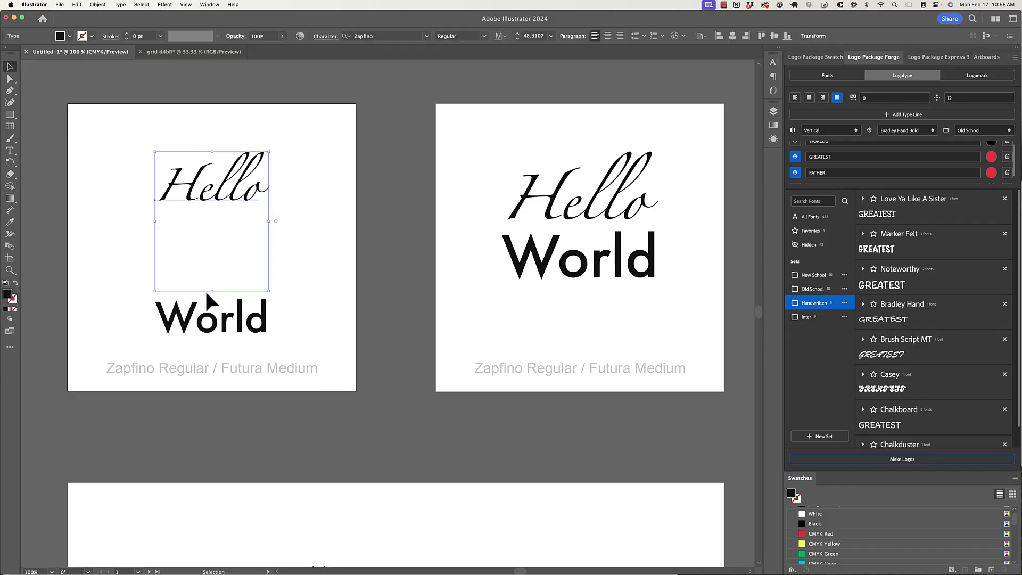
click(321, 248)
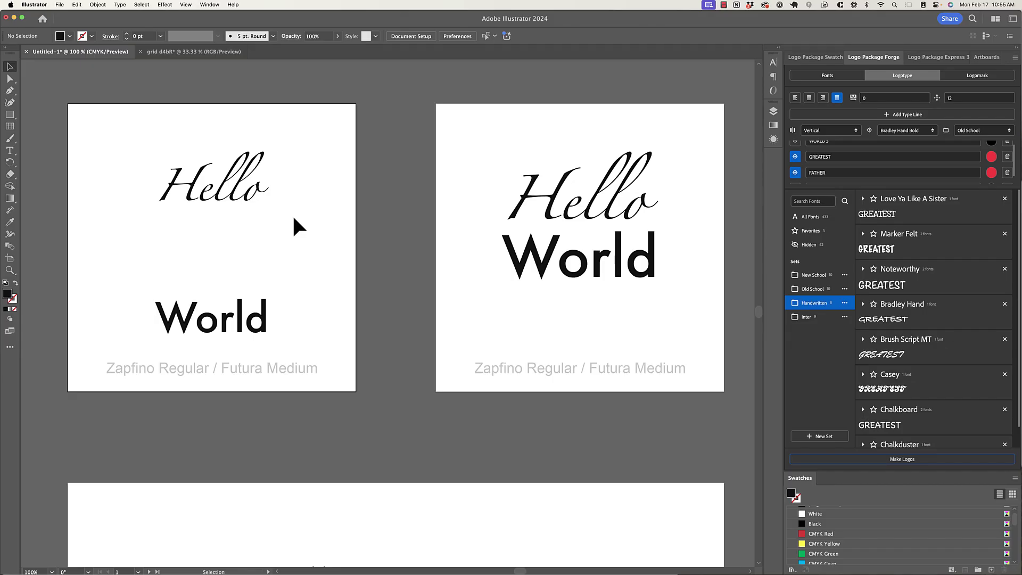
click(249, 192)
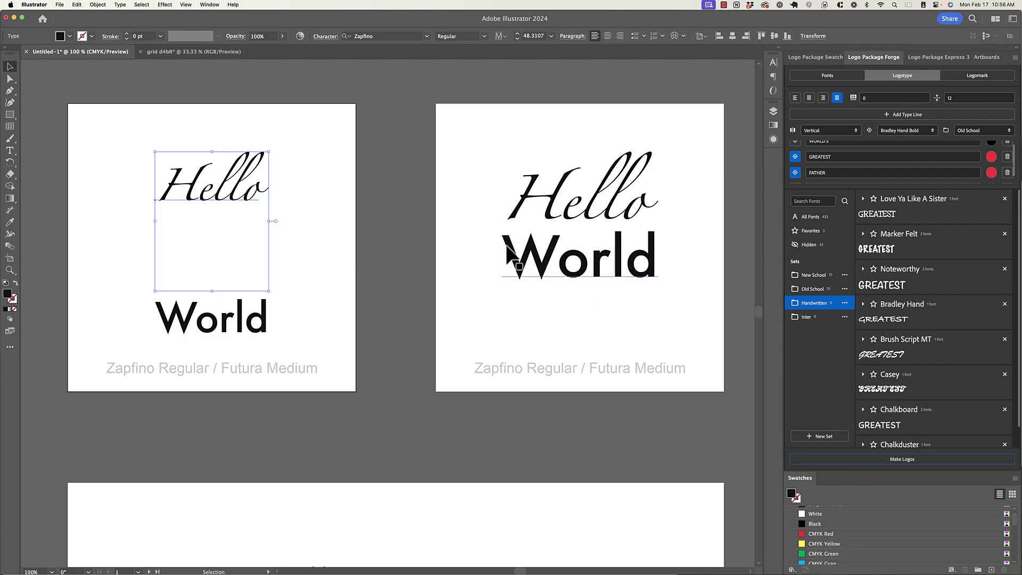
click(597, 182)
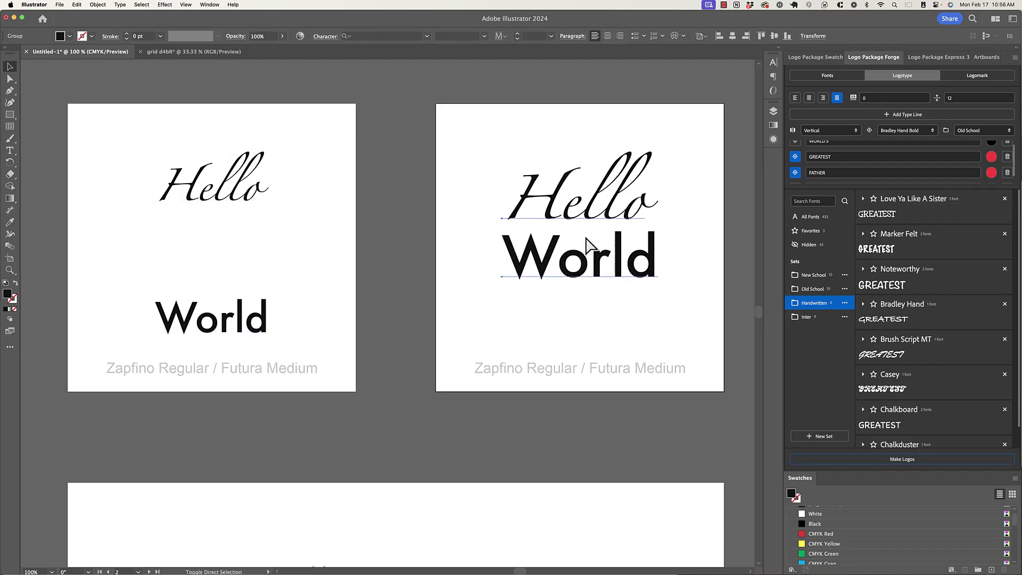
click(417, 190)
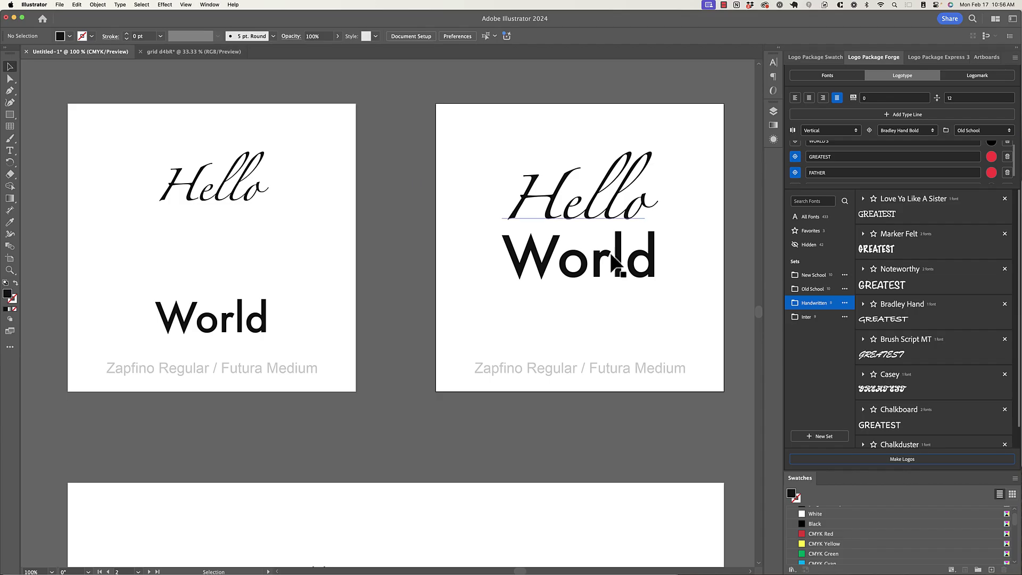
click(623, 271)
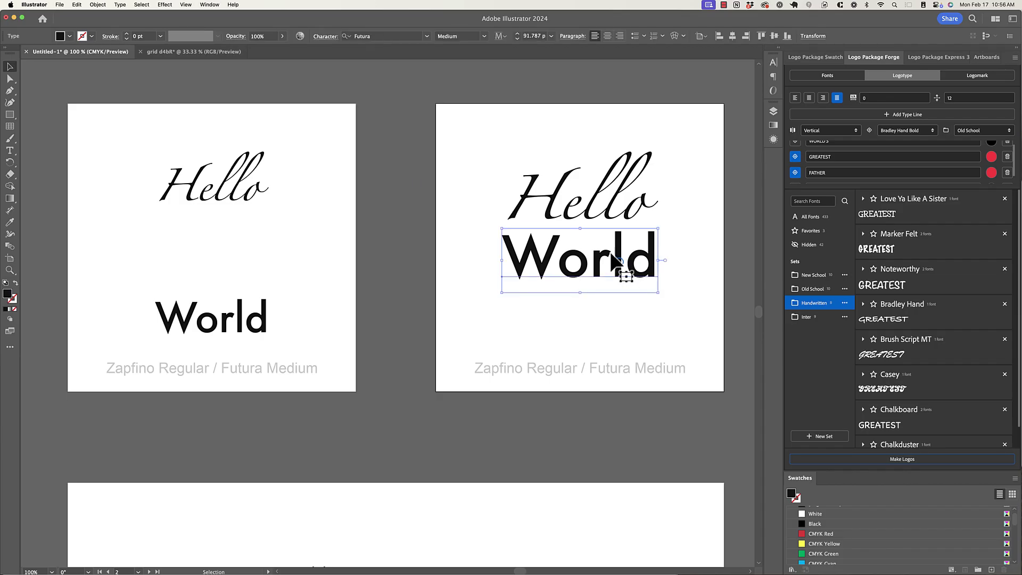
shift+click(593, 209)
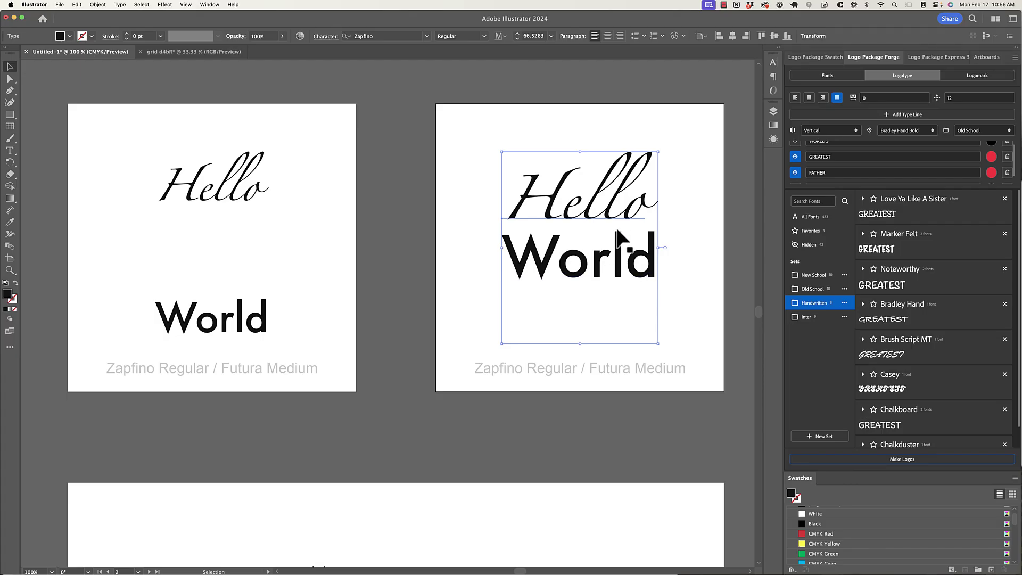
click(235, 183)
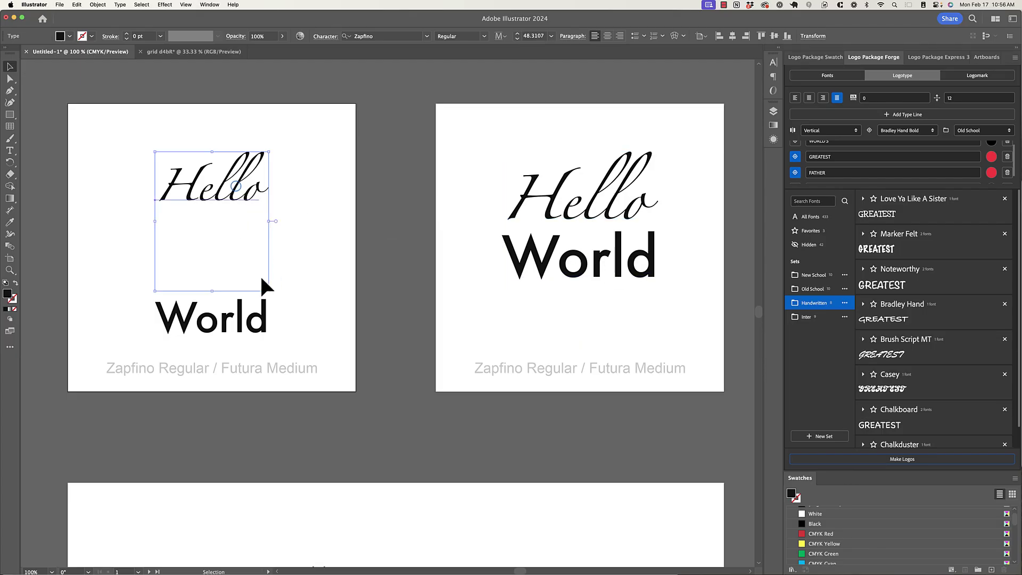
click(254, 307)
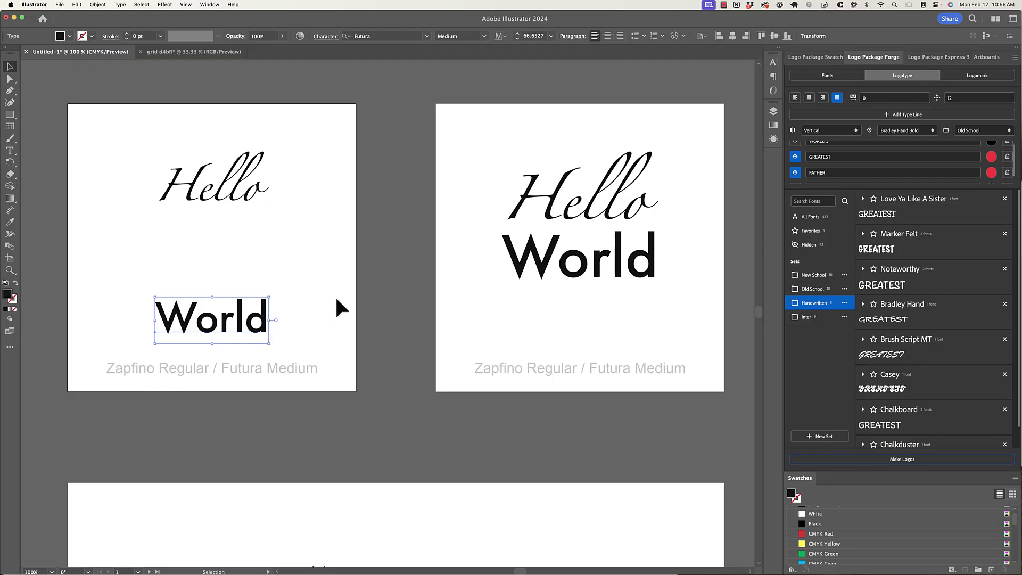
click(392, 233)
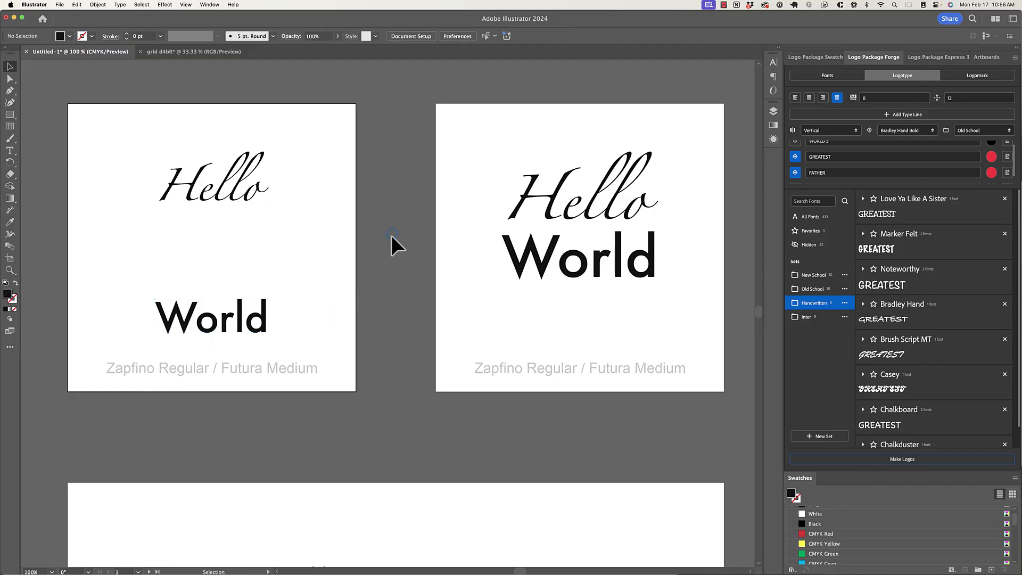
scroll(390, 235, down, 2)
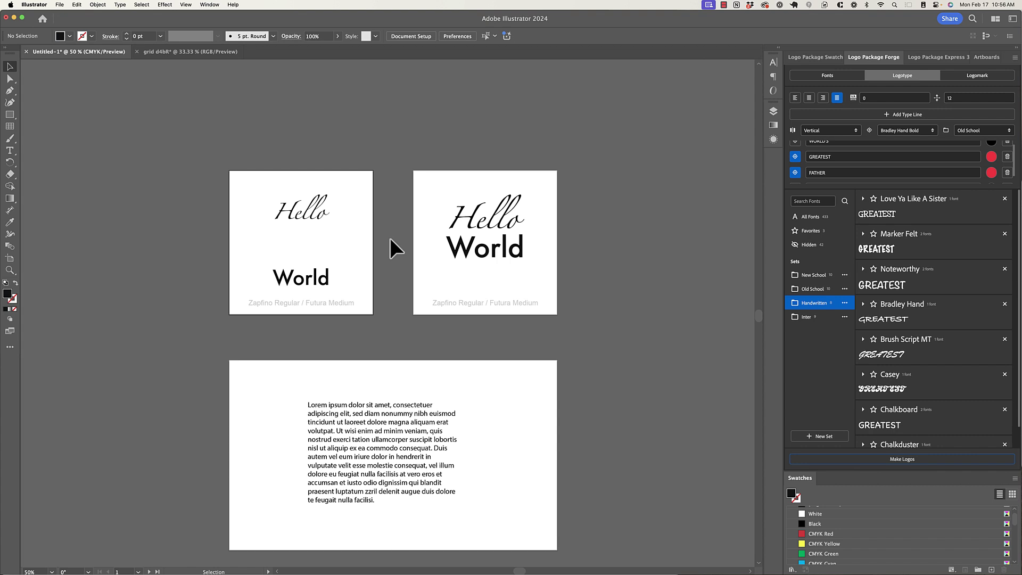